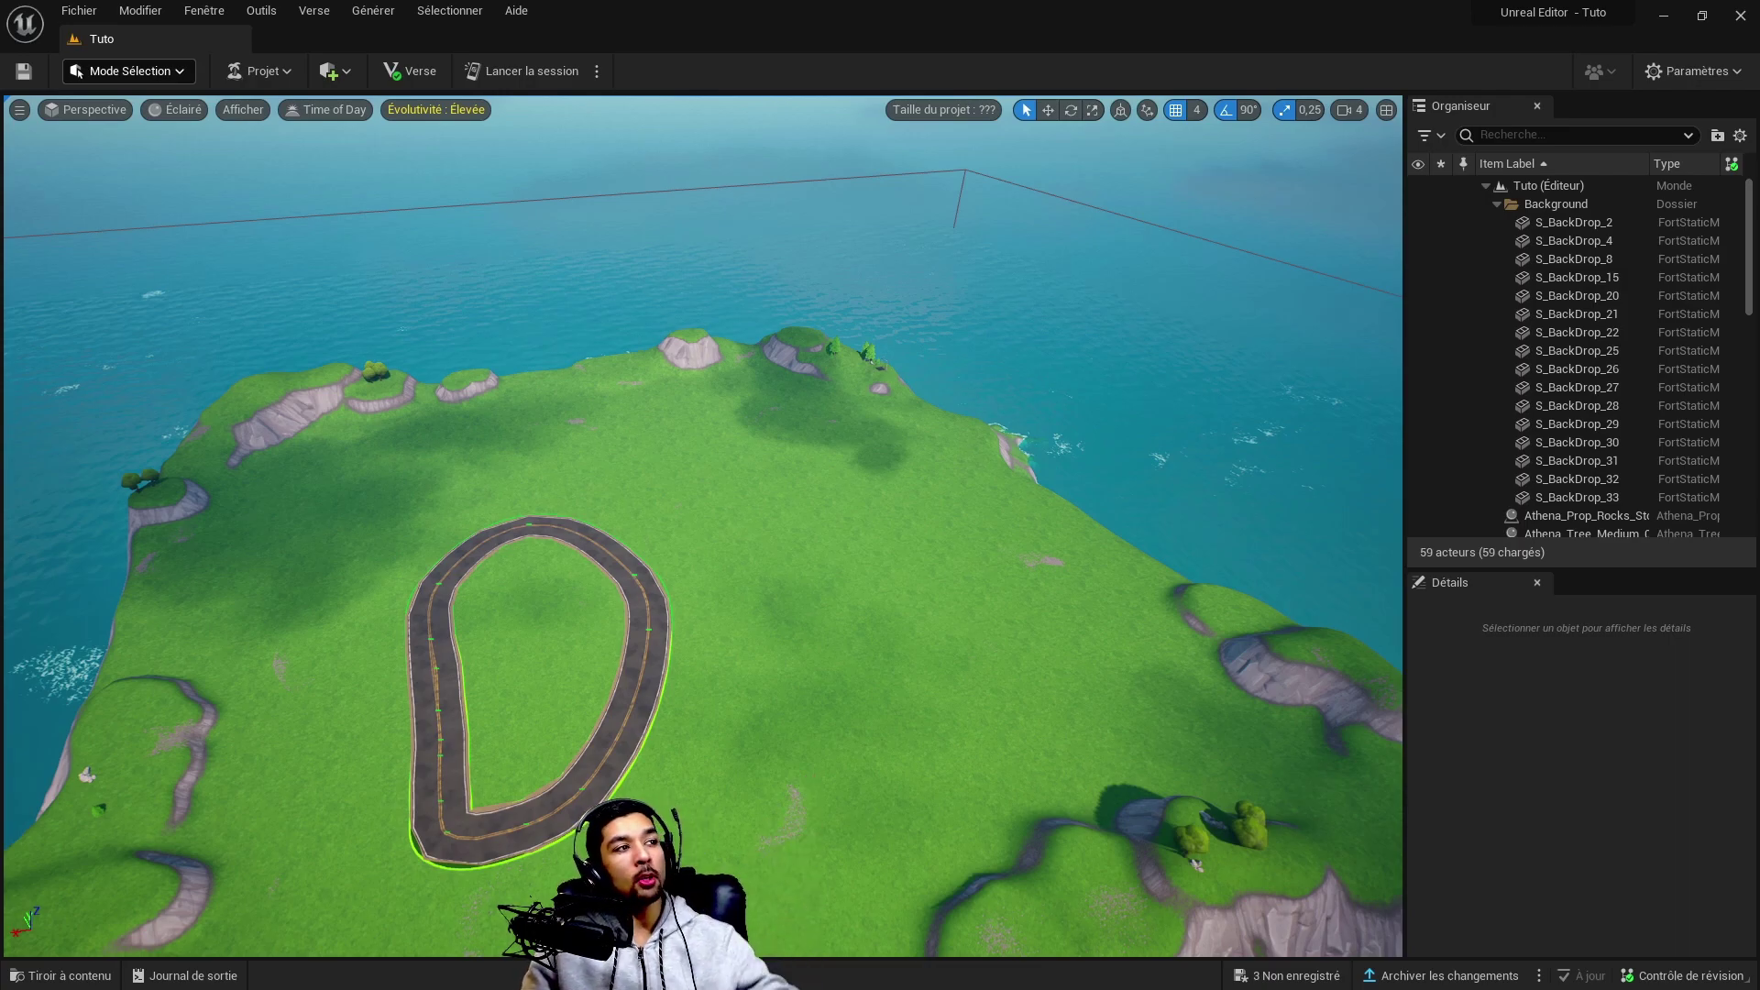
Switch the editor to Landscape mode, browse the Sculpt and Paint tools, then return to Splines
click(129, 71)
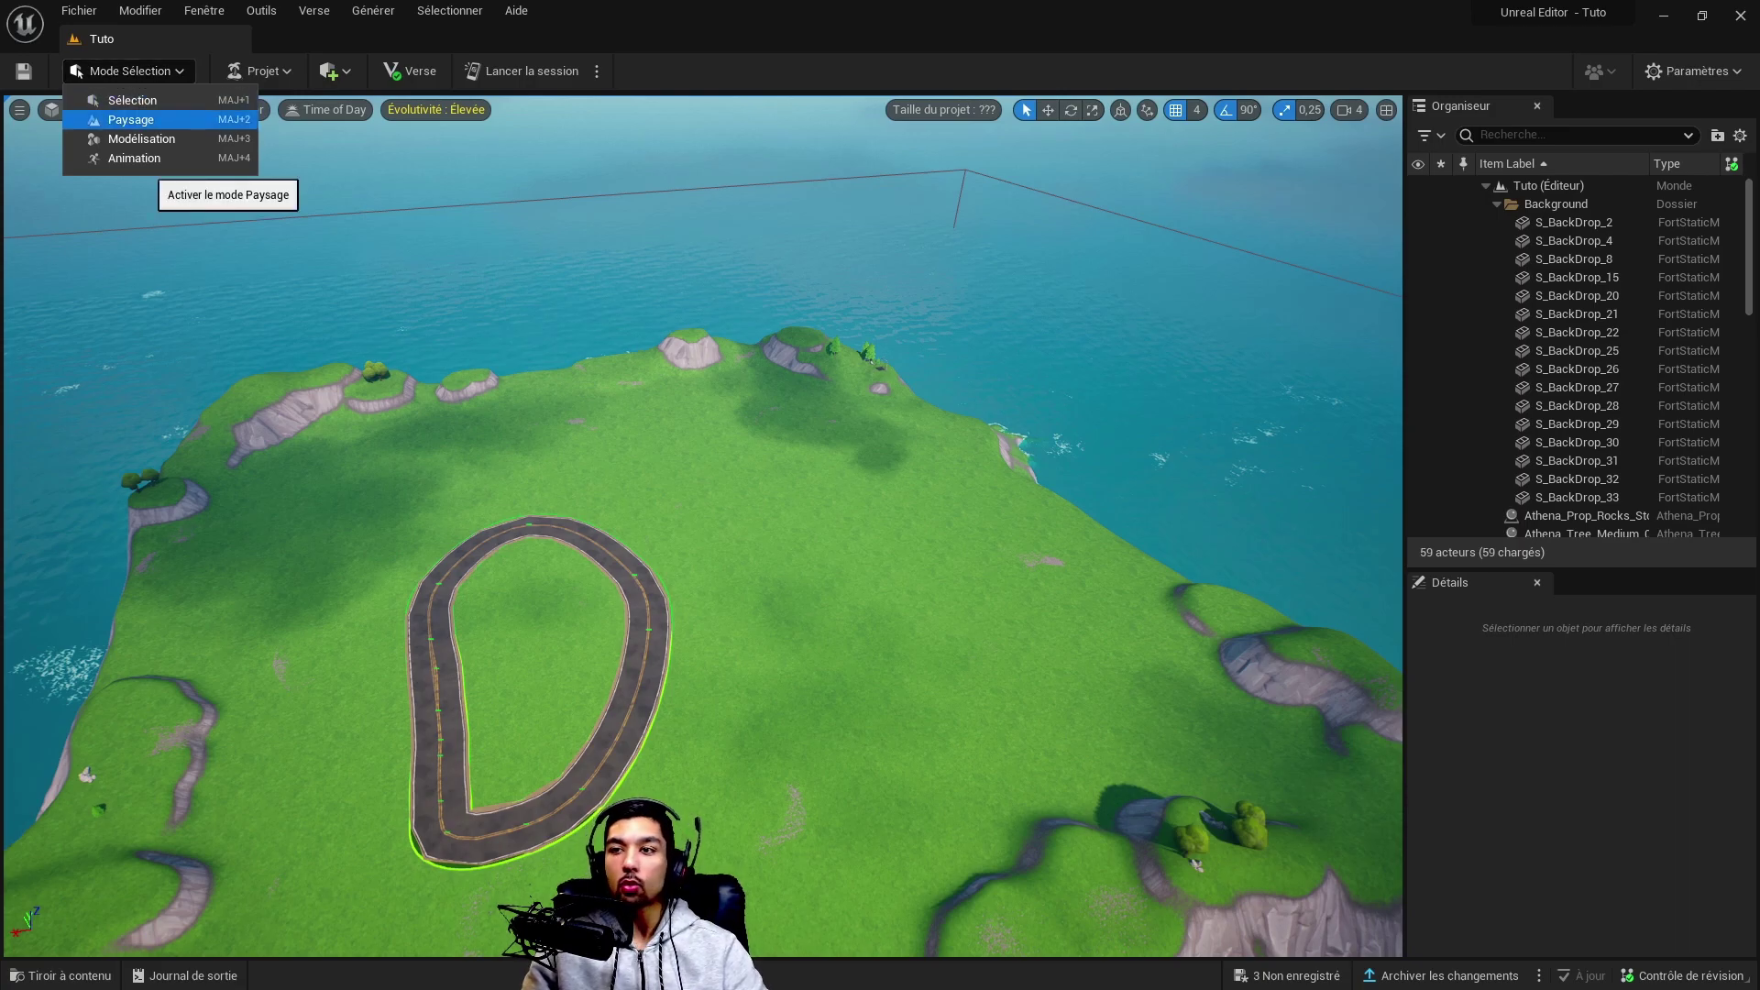
click(130, 119)
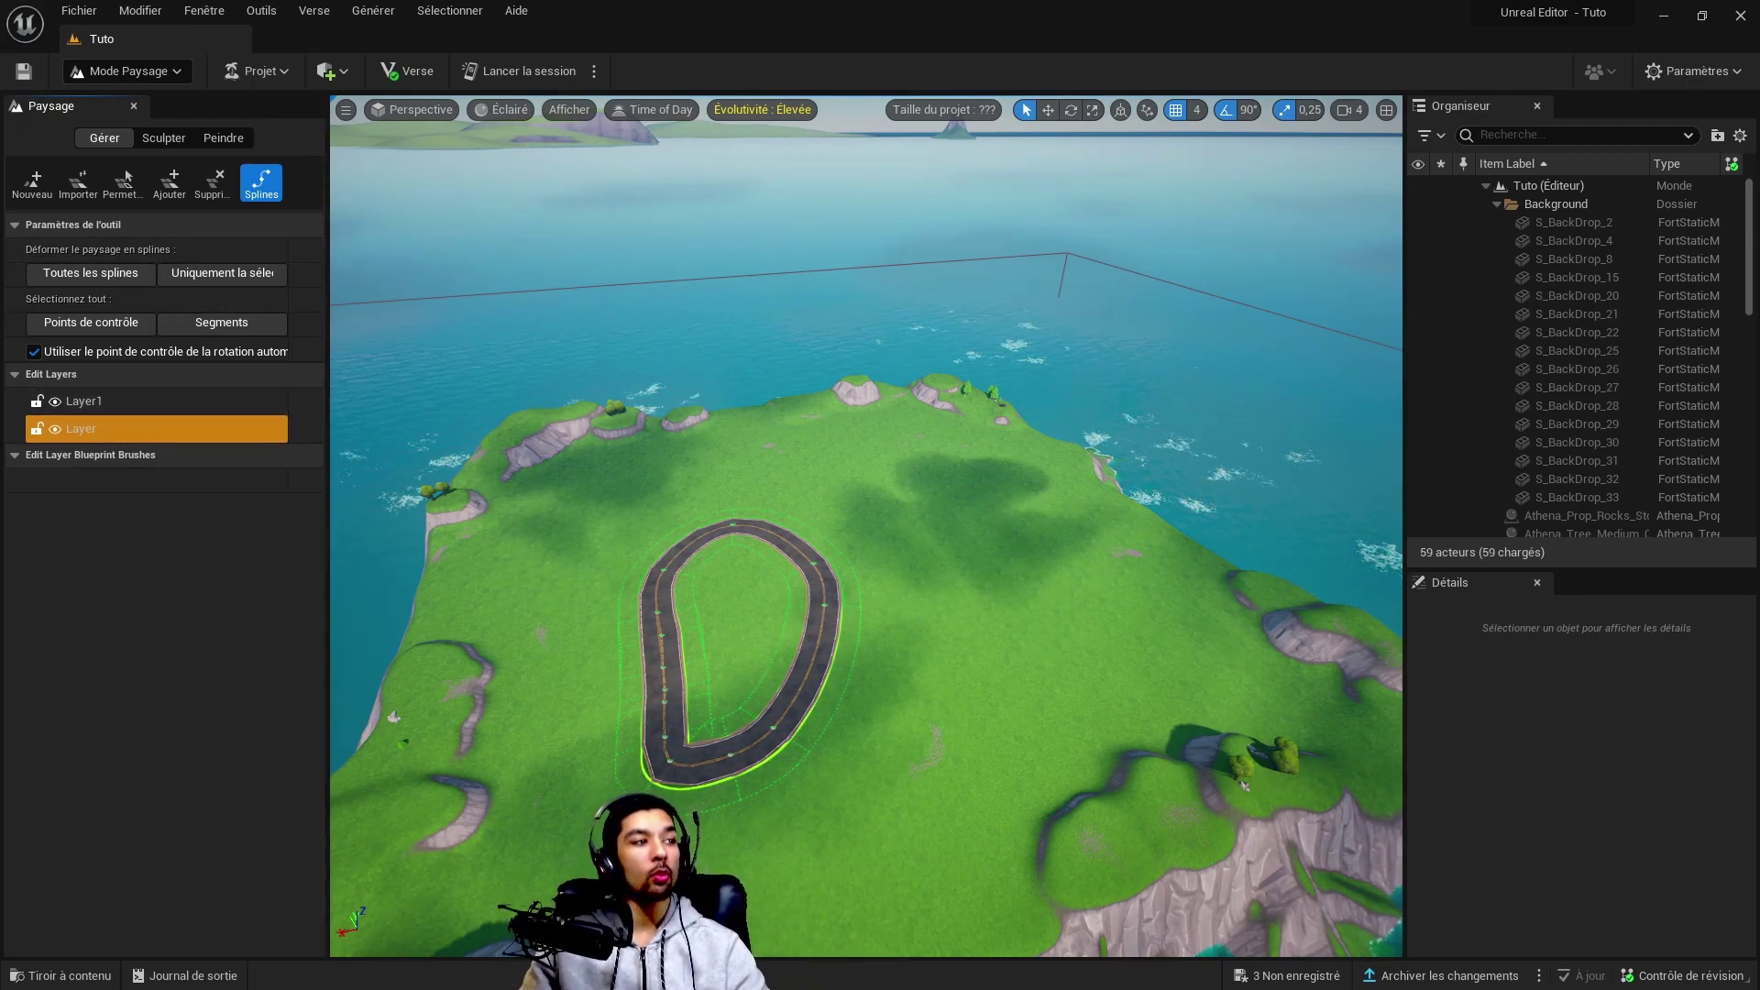
click(92, 400)
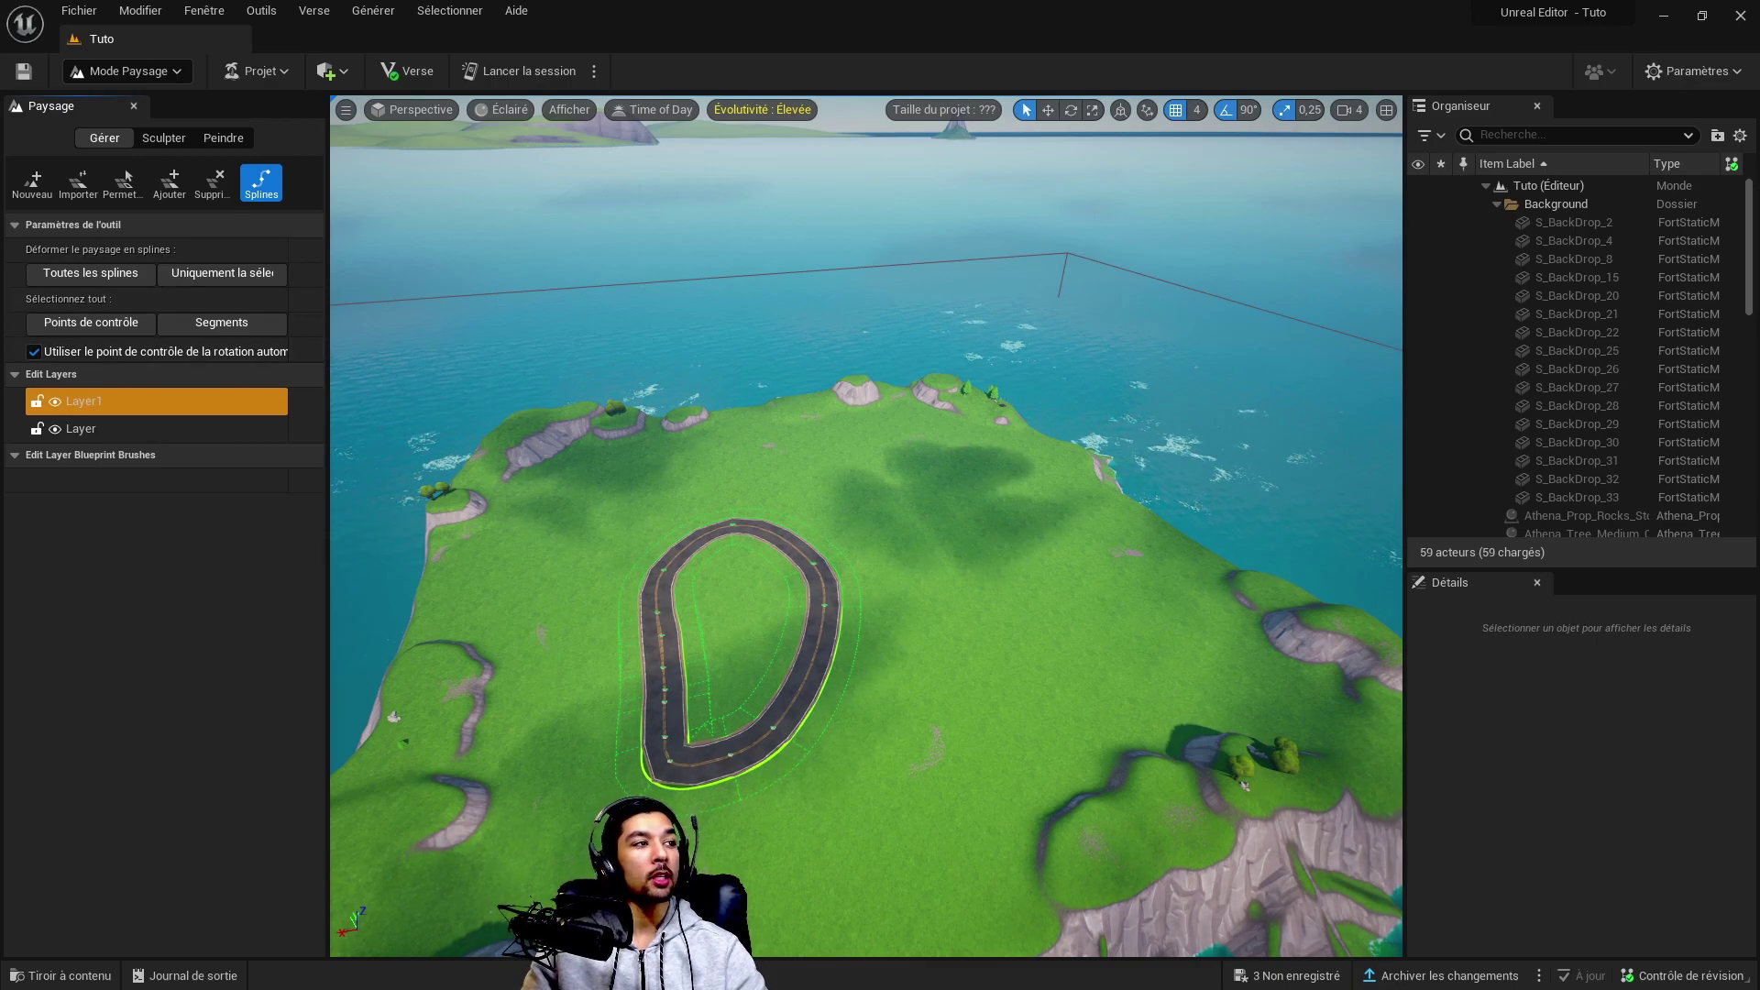
click(164, 137)
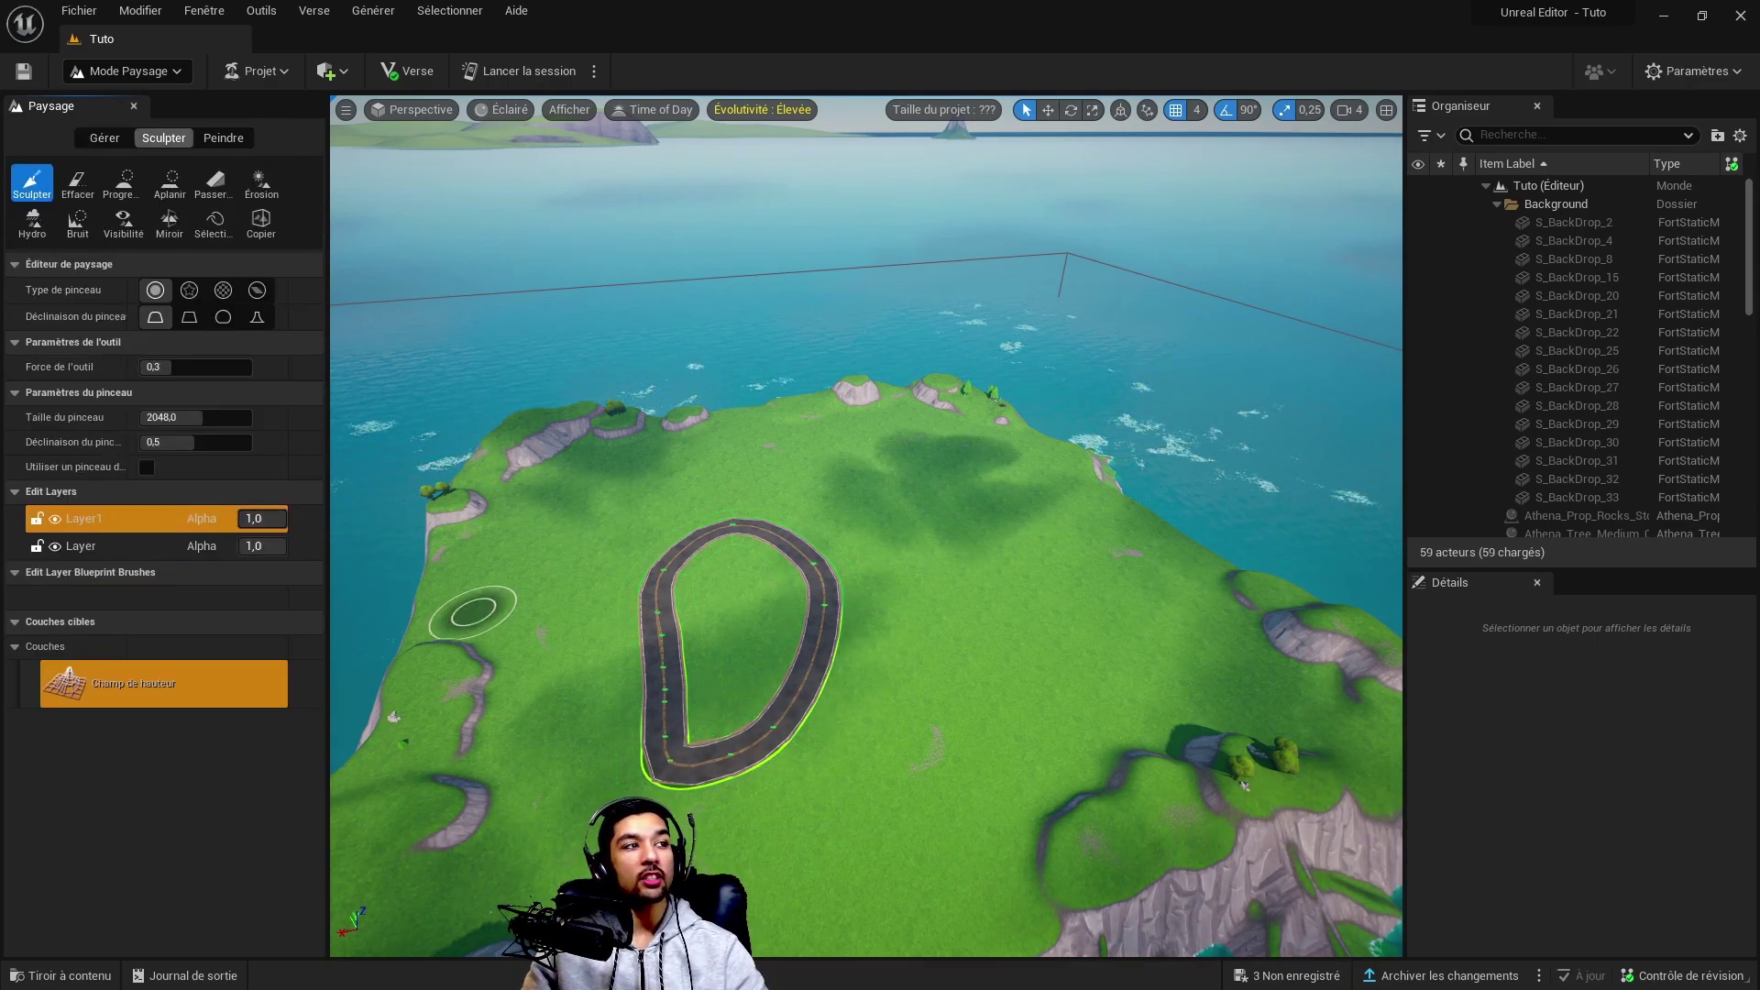
click(223, 138)
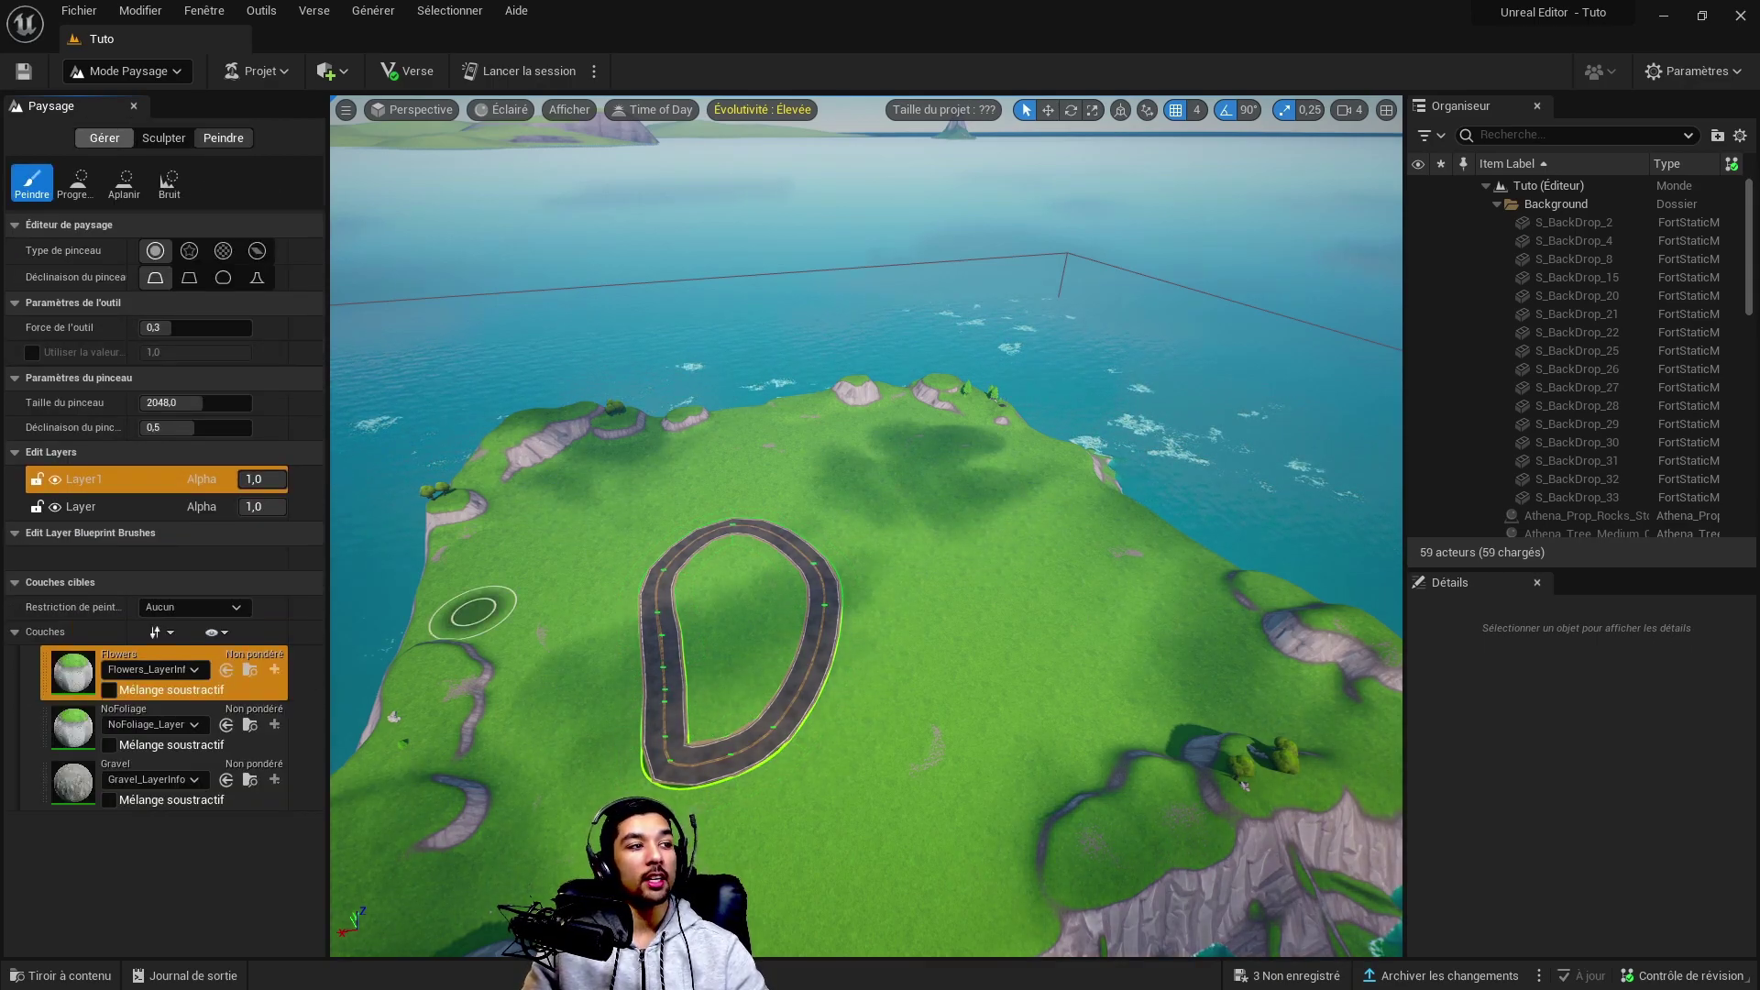
click(104, 138)
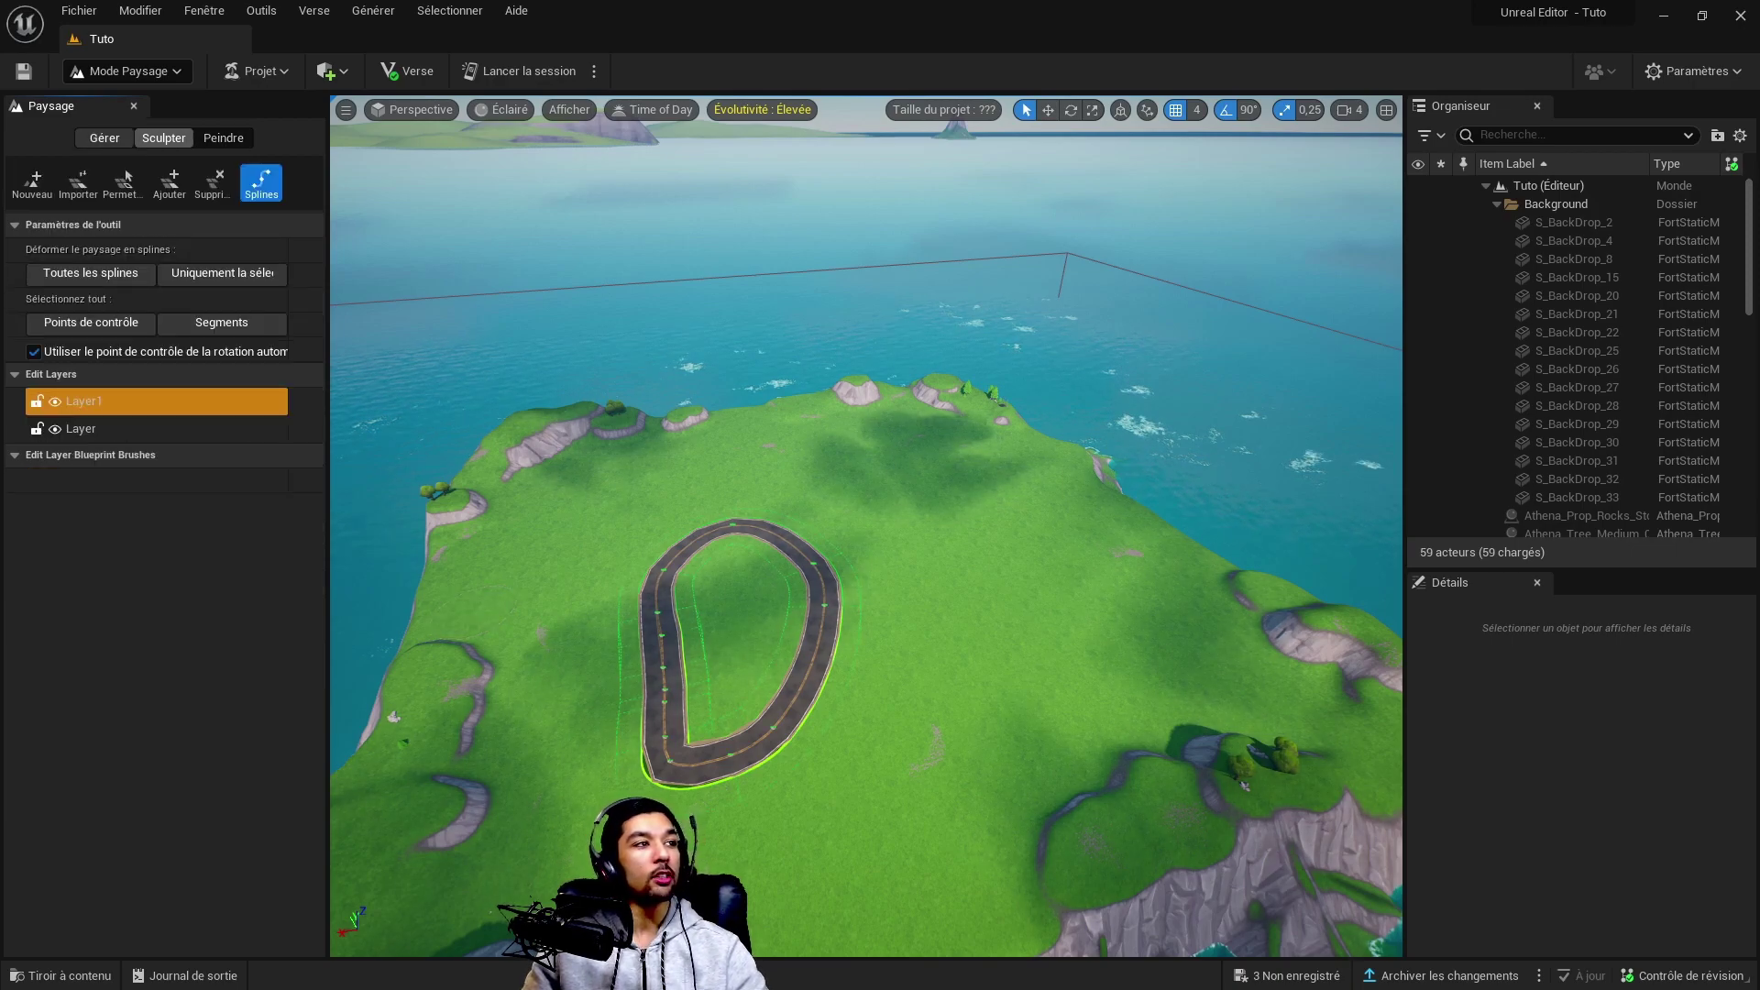
Toggle visibility of the Layer and Layer1 edit layers, leaving both shown and Layer1 selected
click(128, 428)
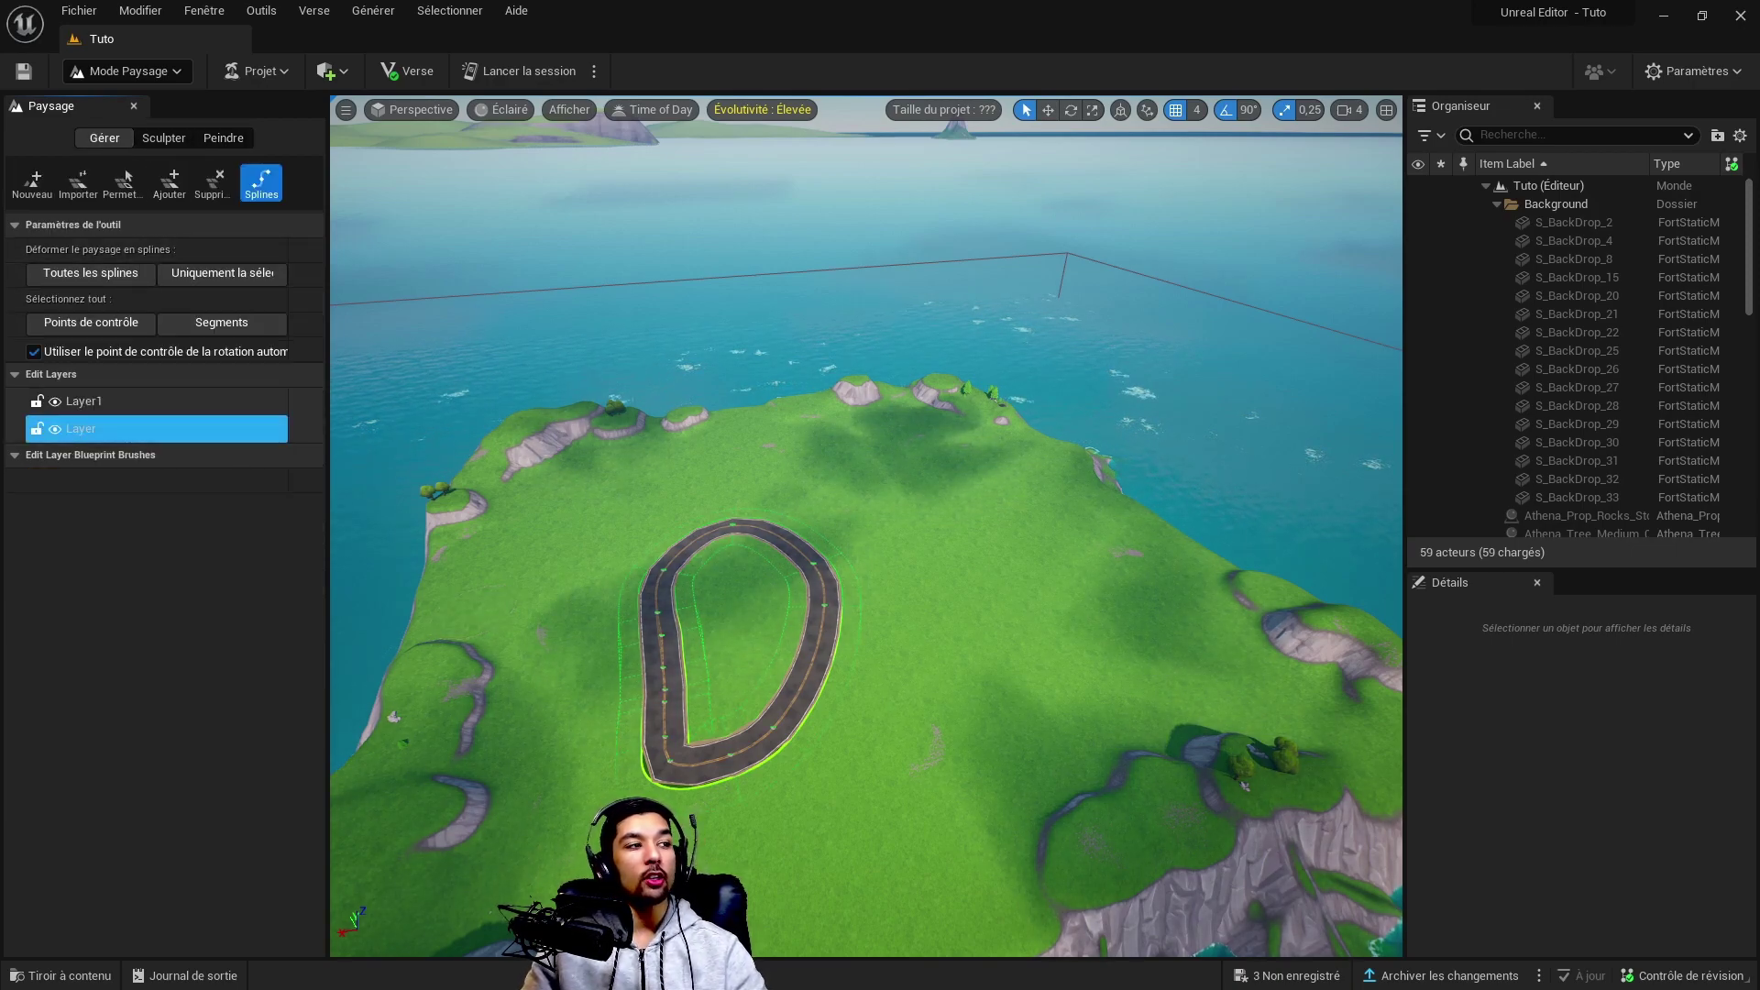
click(55, 428)
click(55, 428)
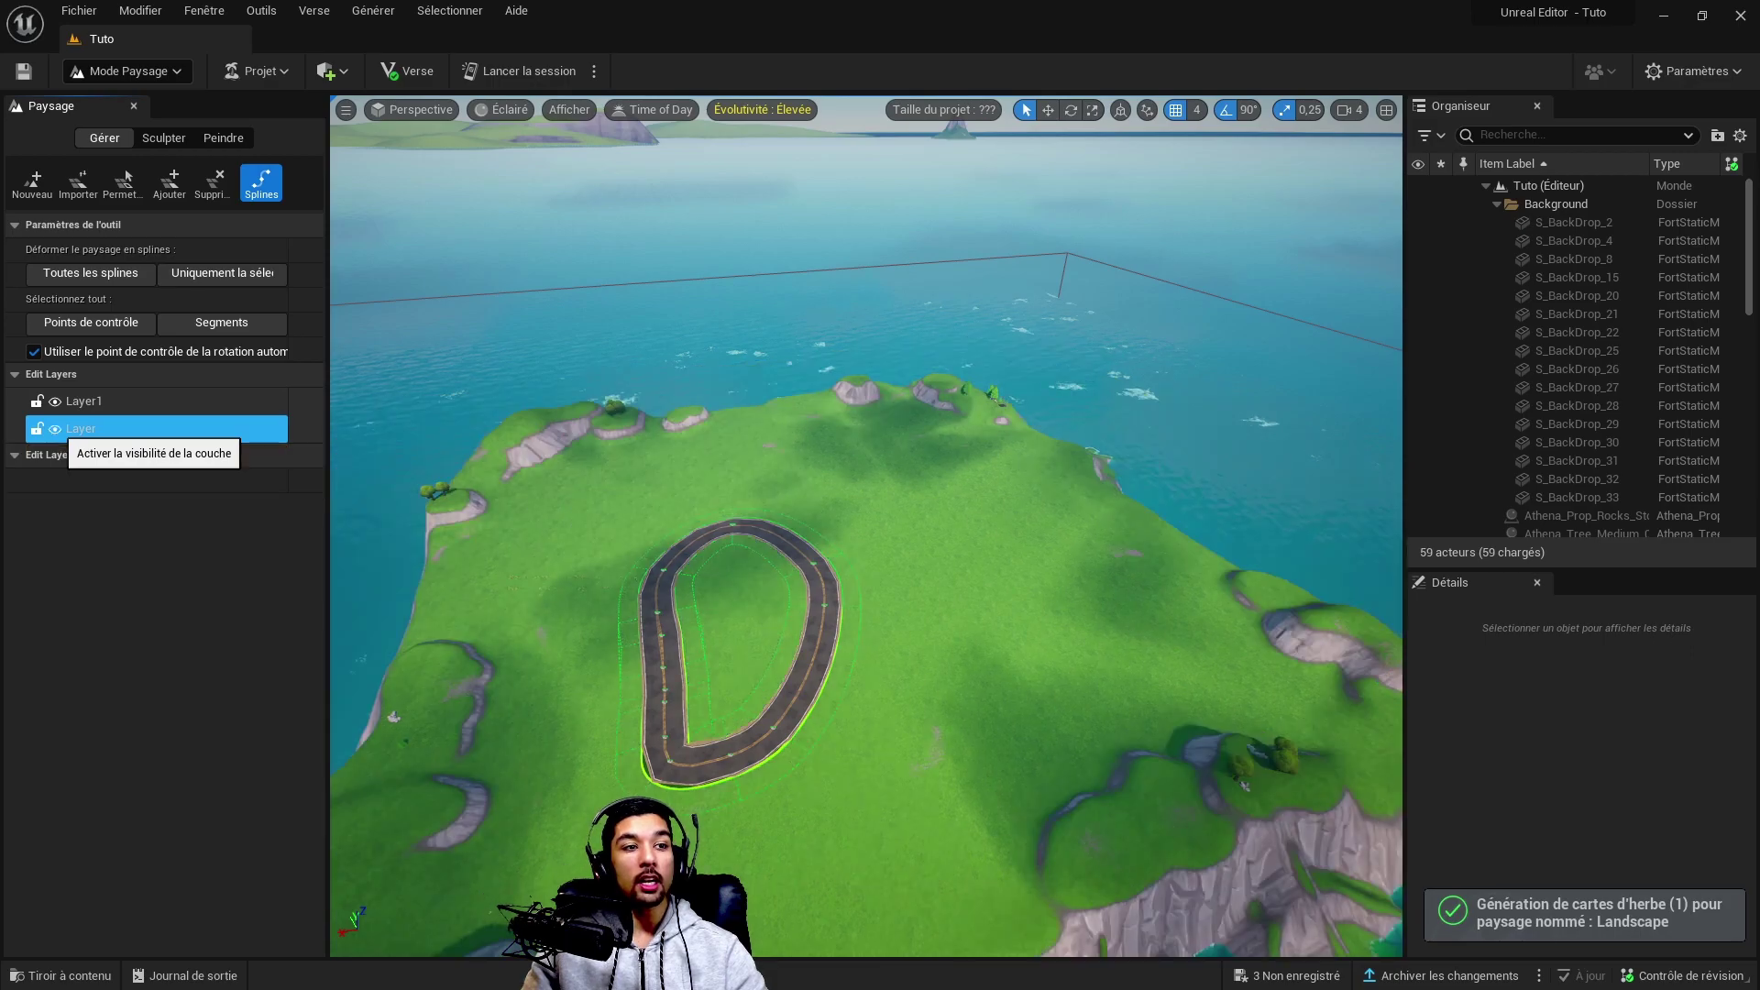
click(55, 428)
click(55, 428)
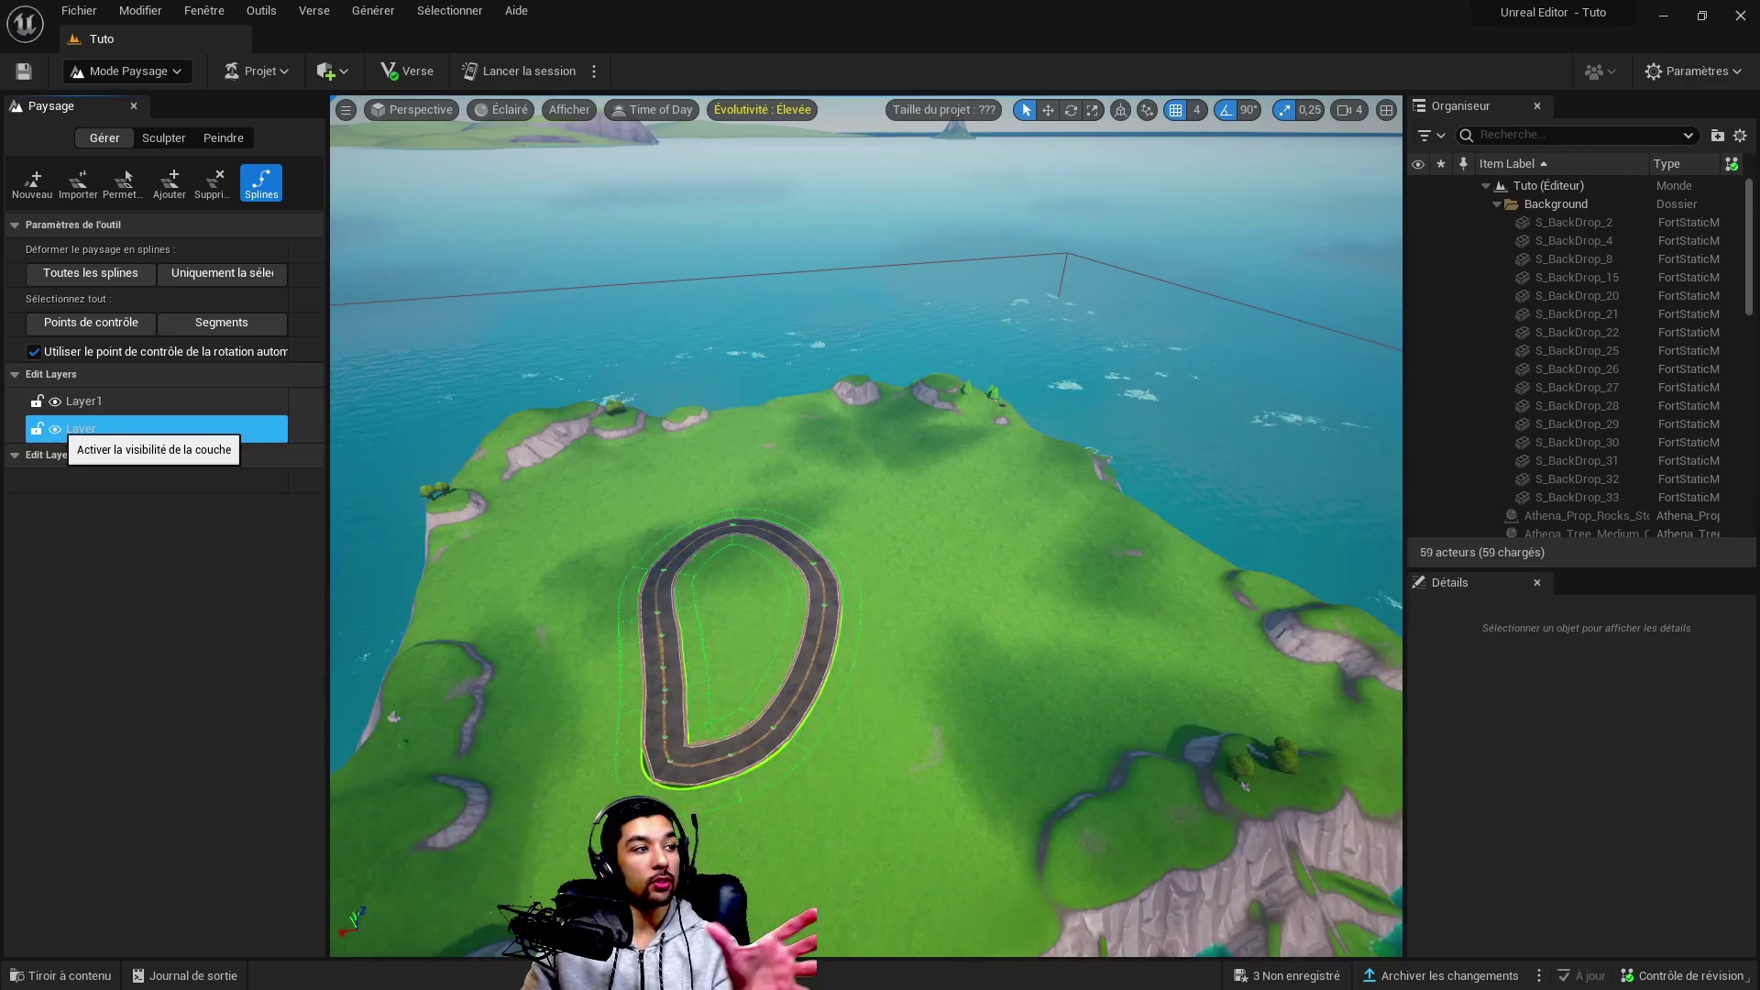
click(55, 428)
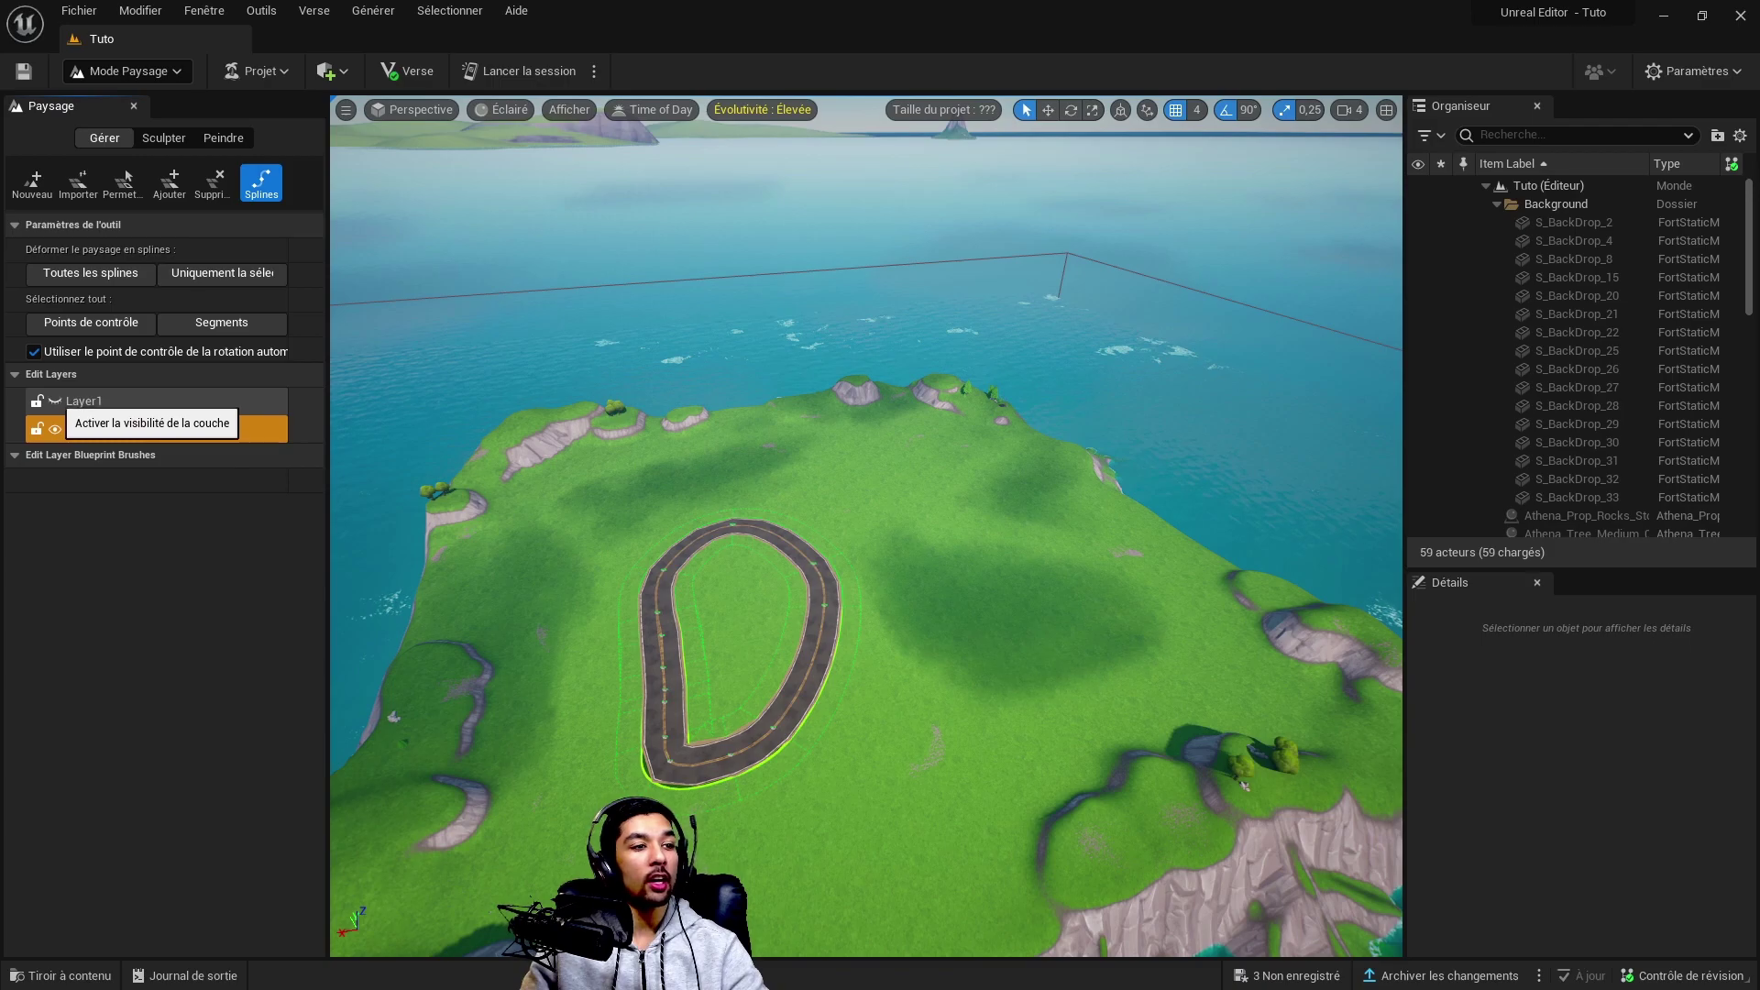
click(55, 401)
click(55, 400)
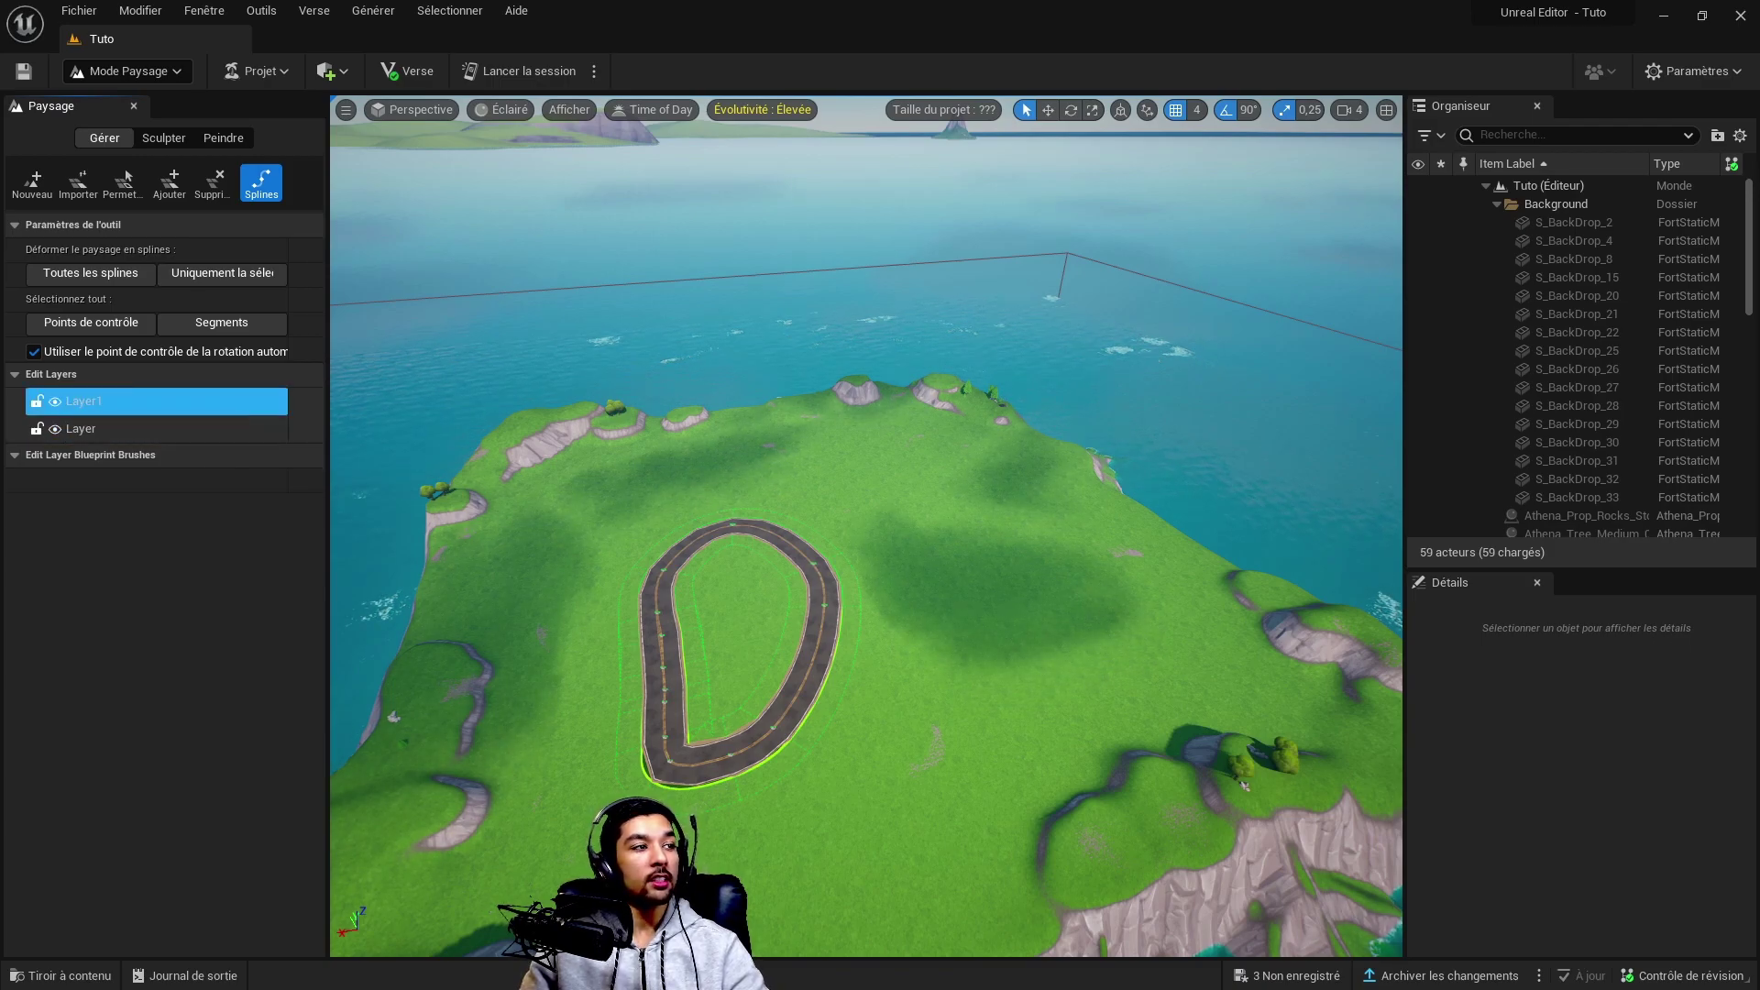
click(55, 428)
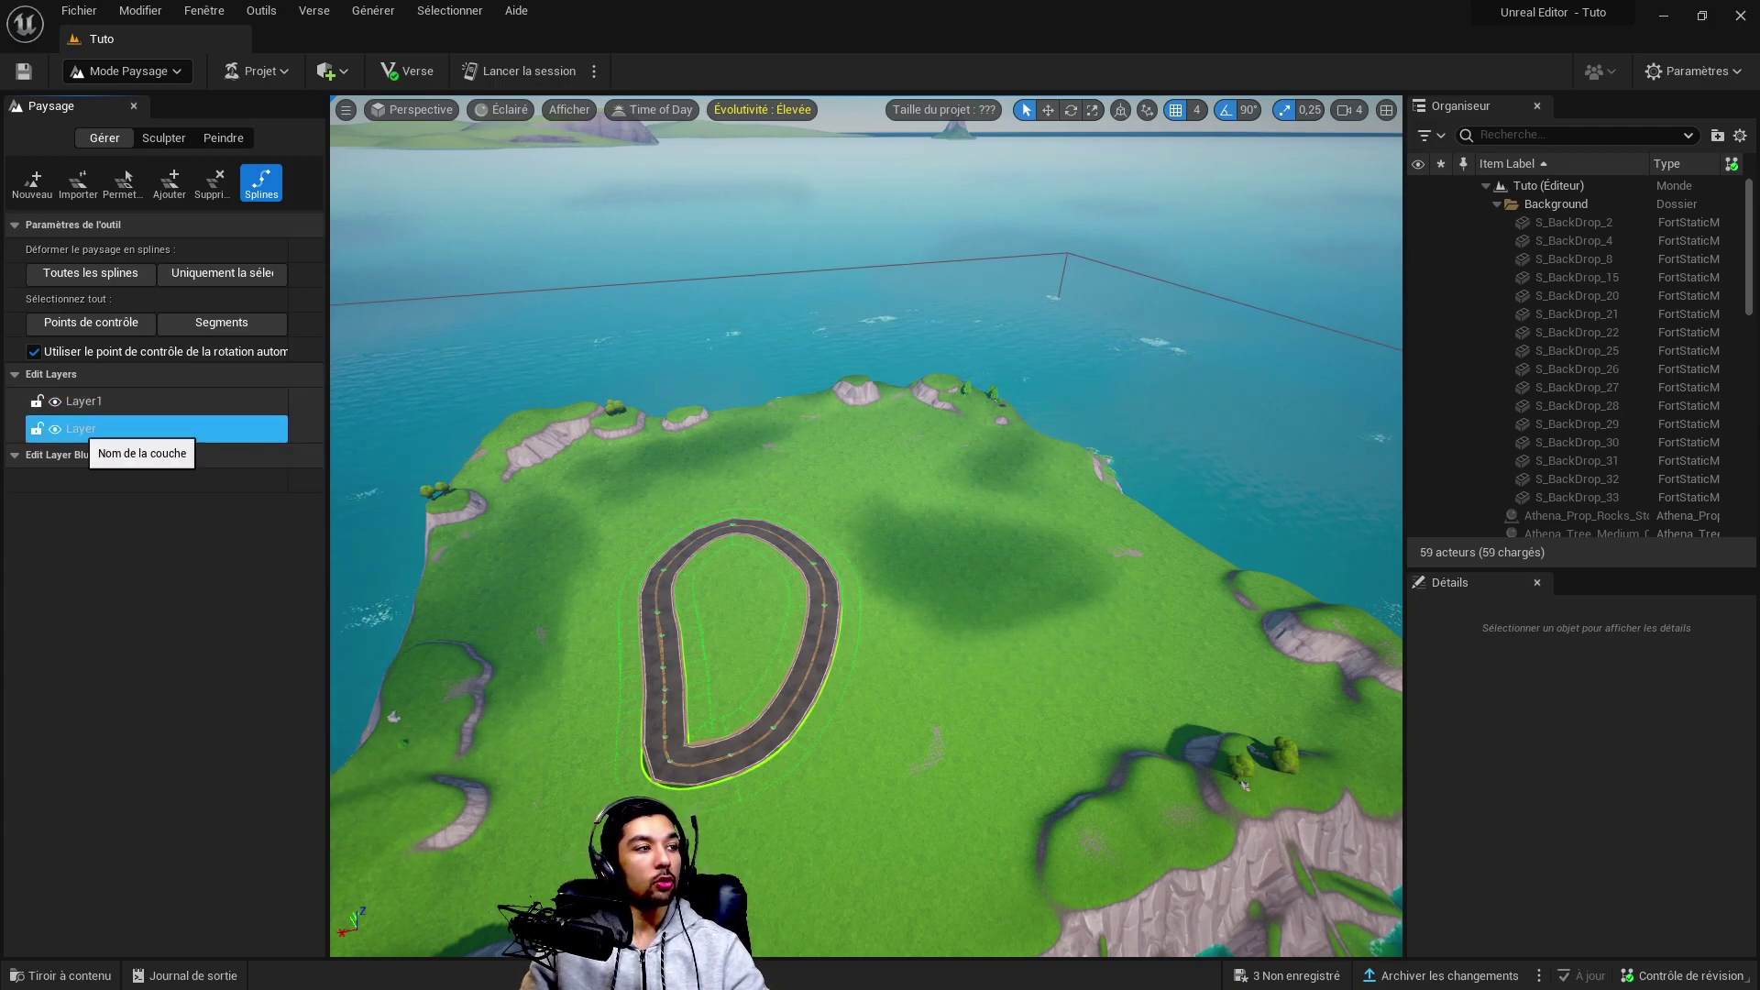
click(55, 429)
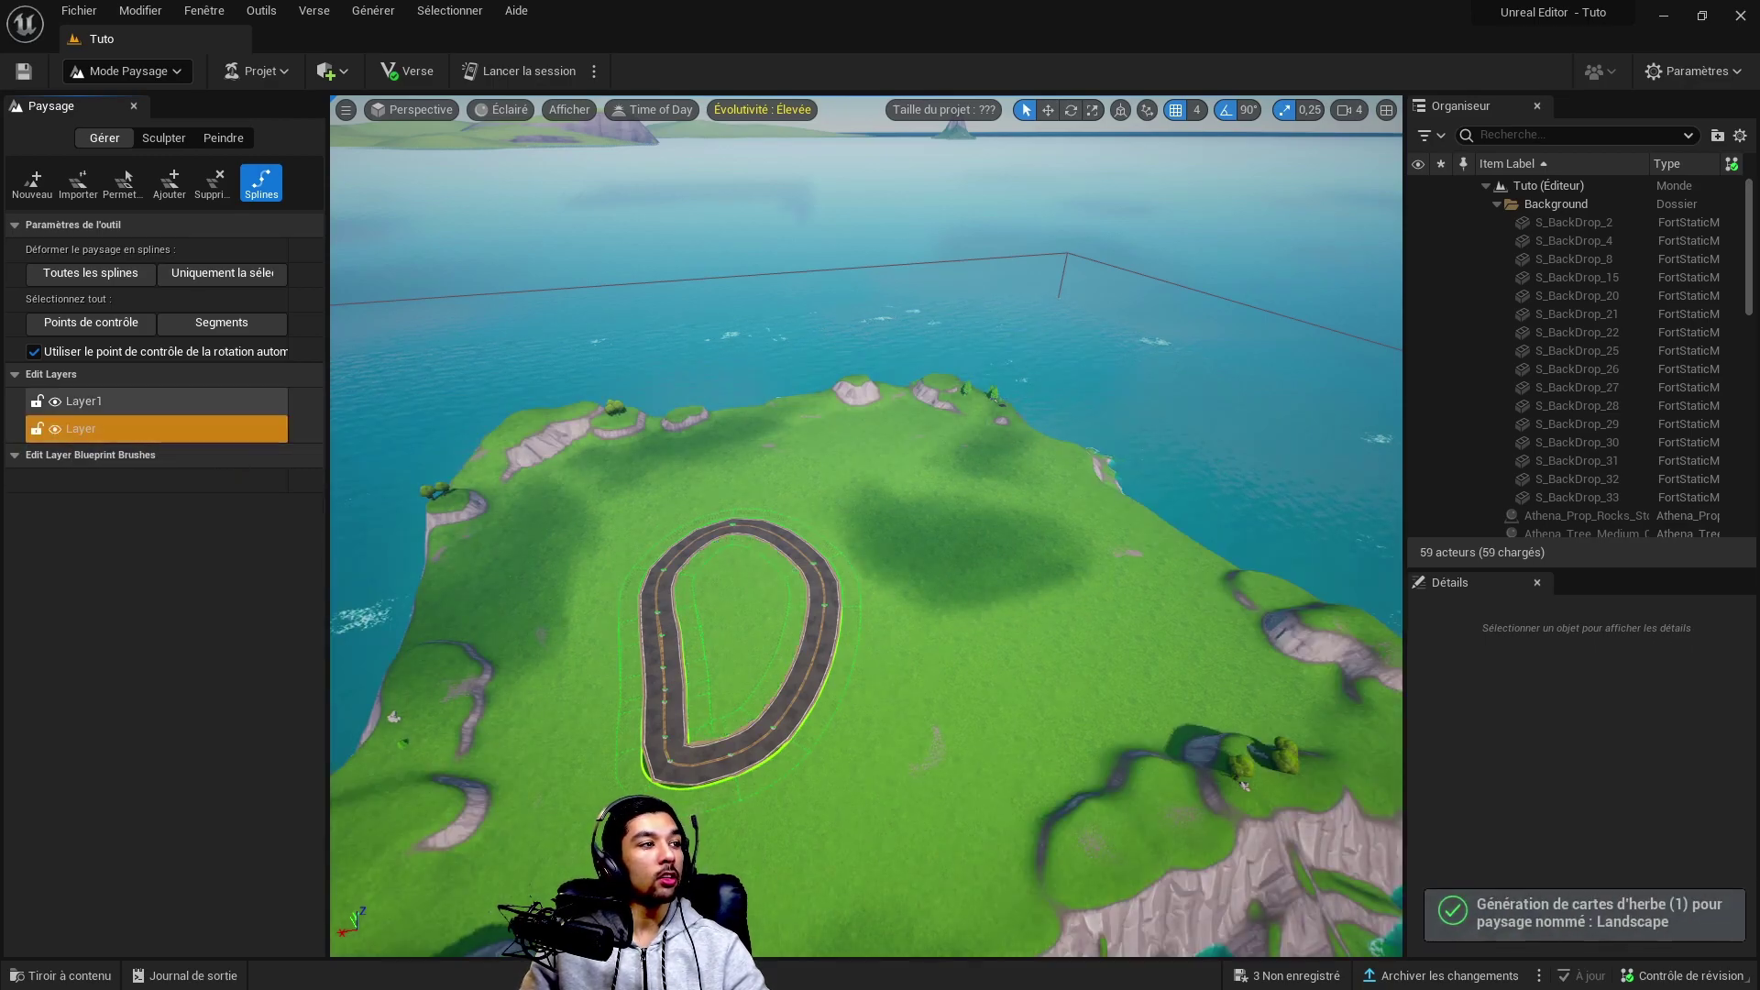
click(115, 400)
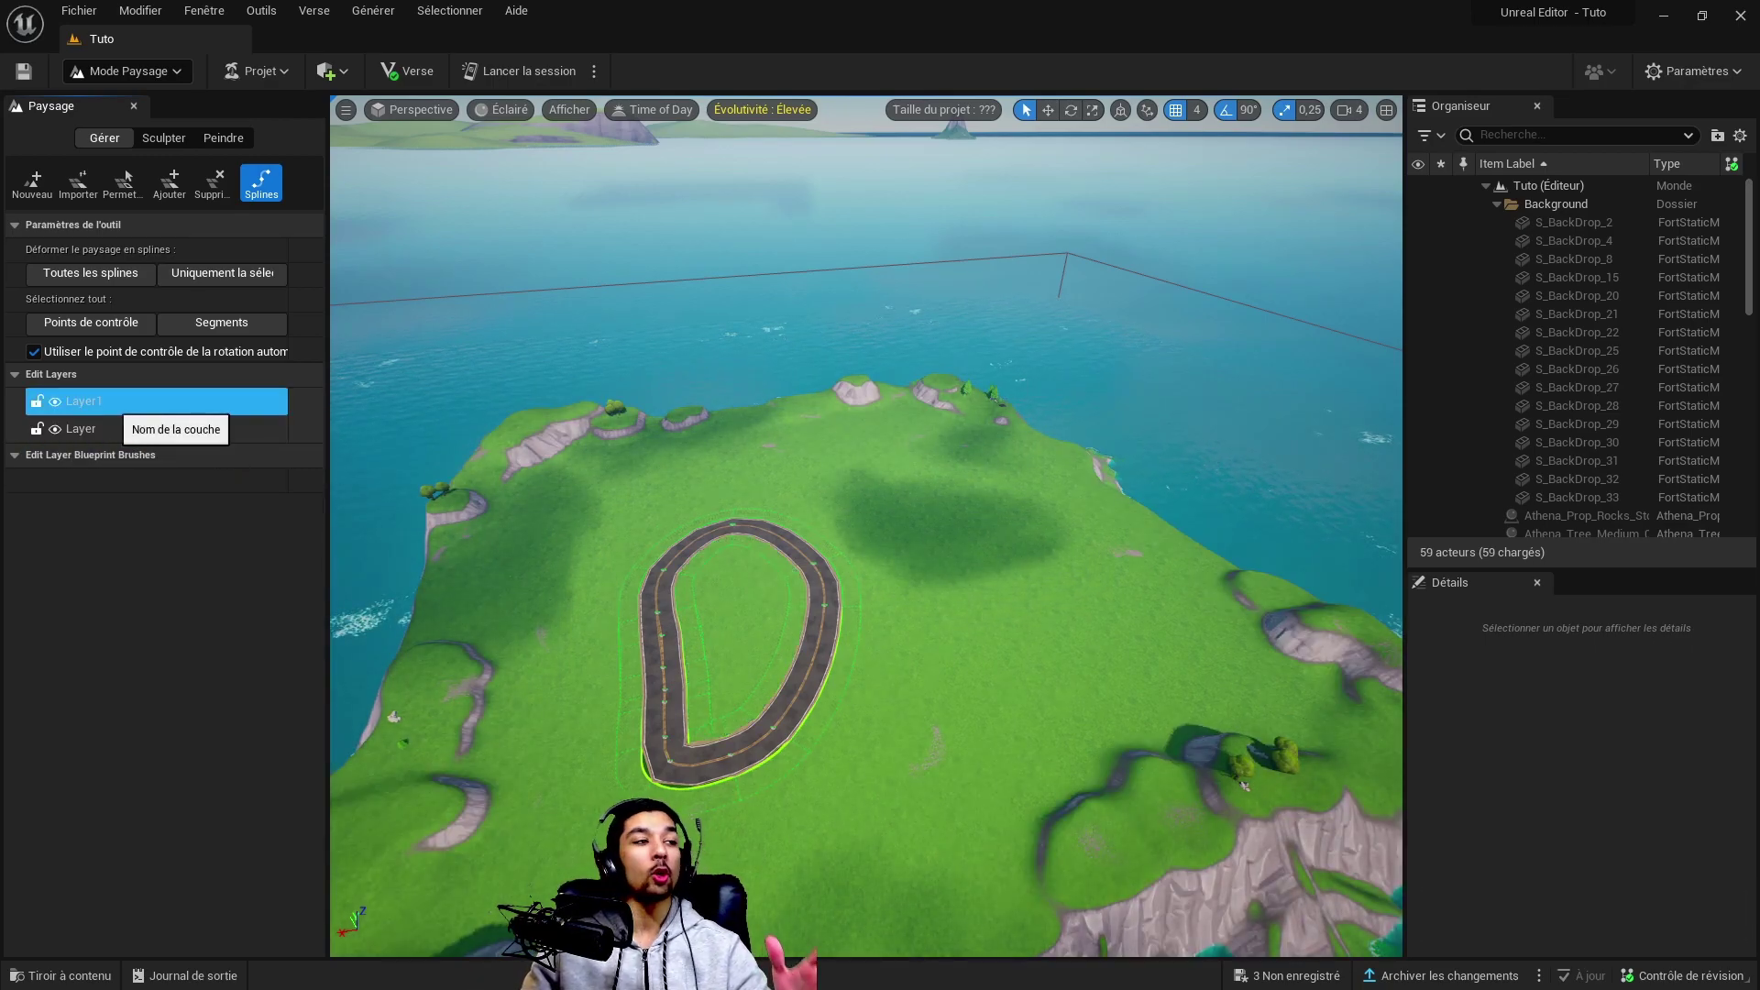
Create a new edit layer, Layer2, from Layer1's context menu
right_click(113, 403)
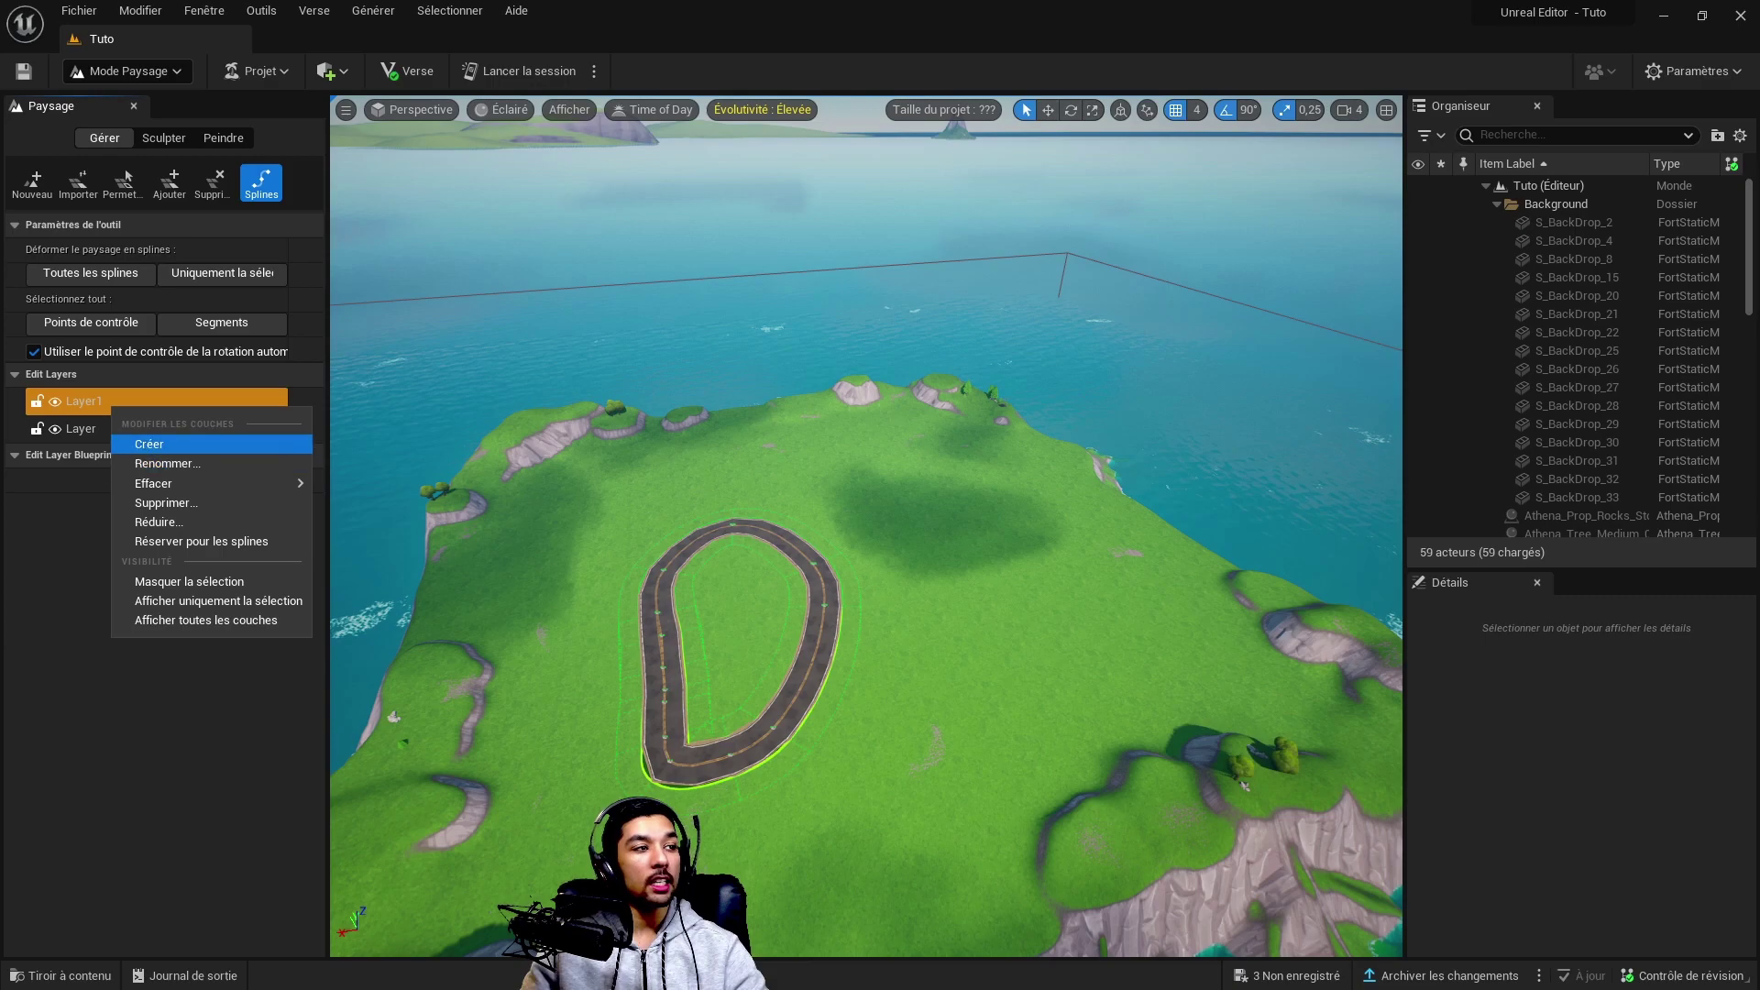
click(154, 400)
right_click(156, 401)
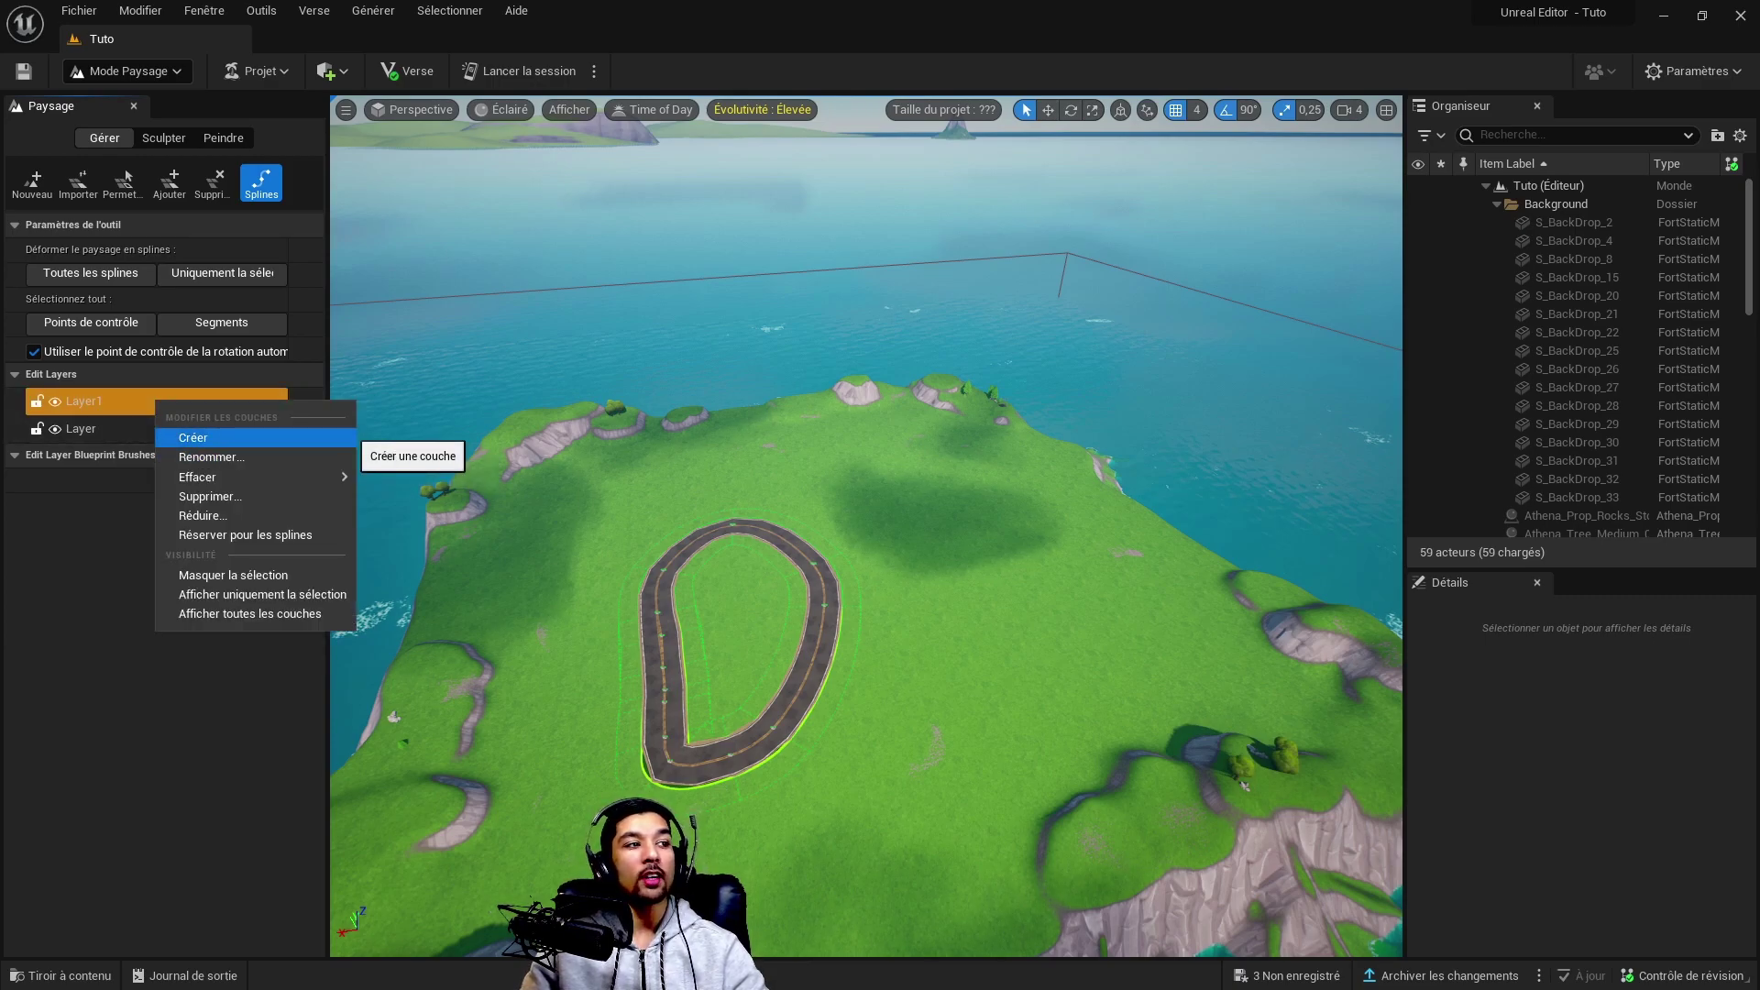
click(211, 438)
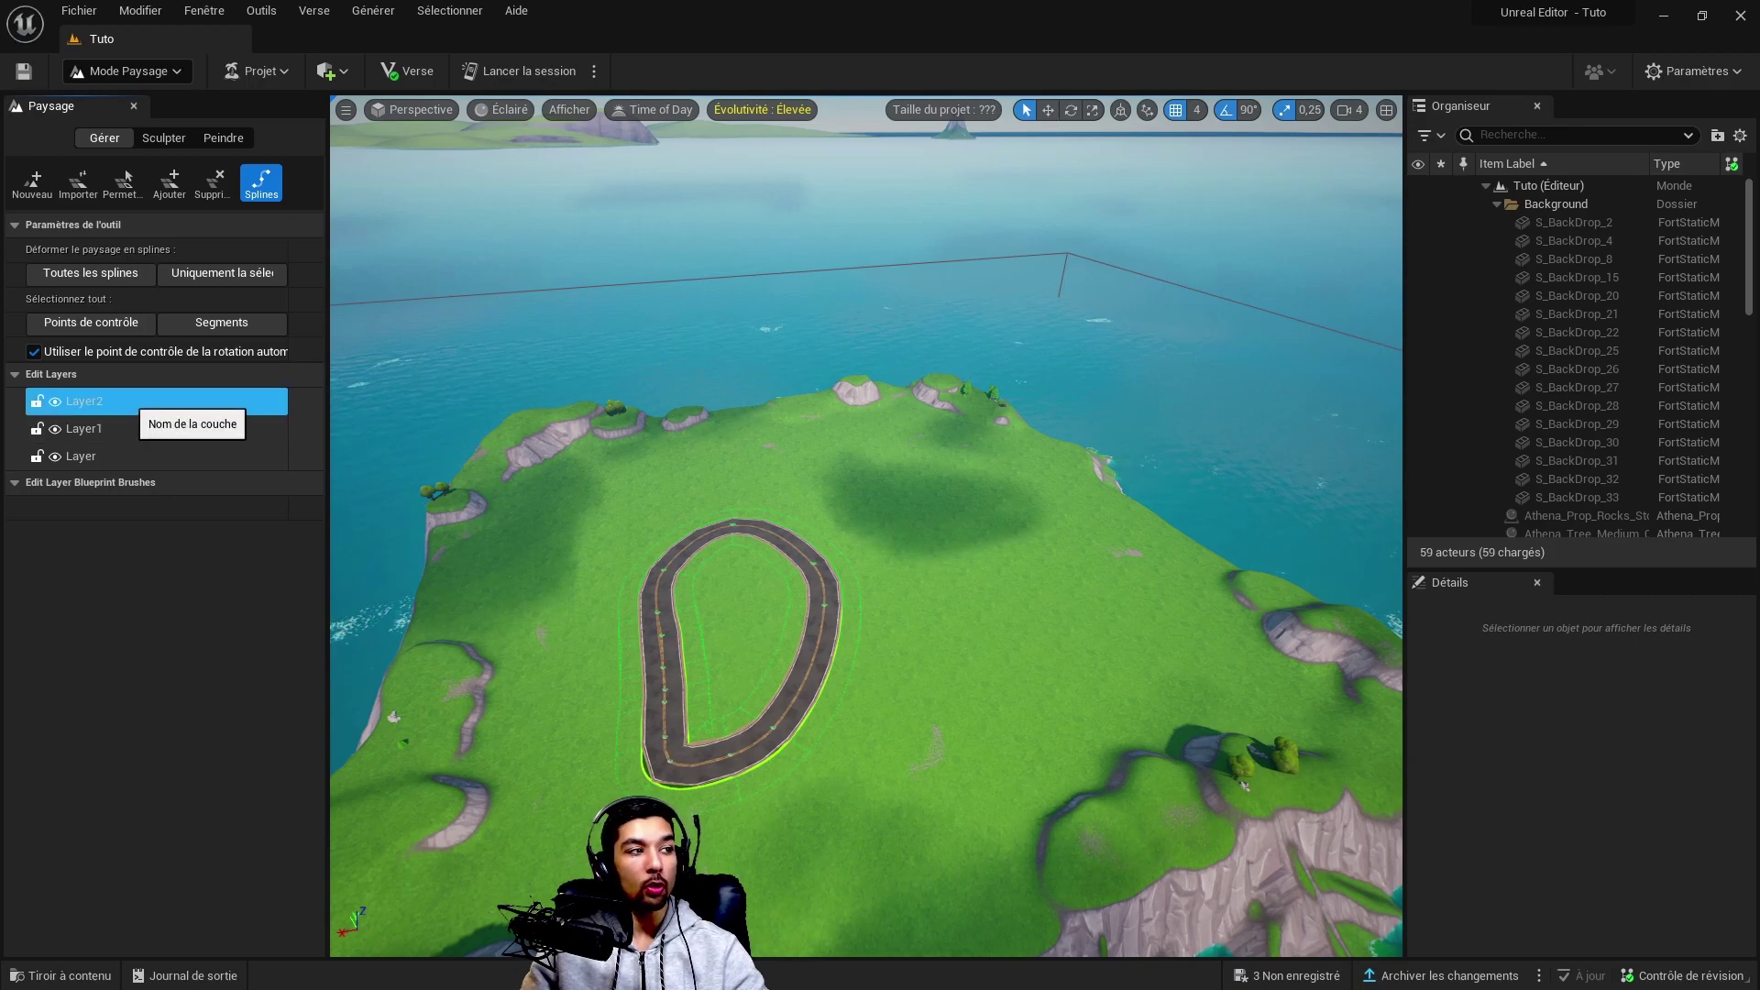
Reserve Layer2 for landscape splines and confirm the prompt
right_click(128, 401)
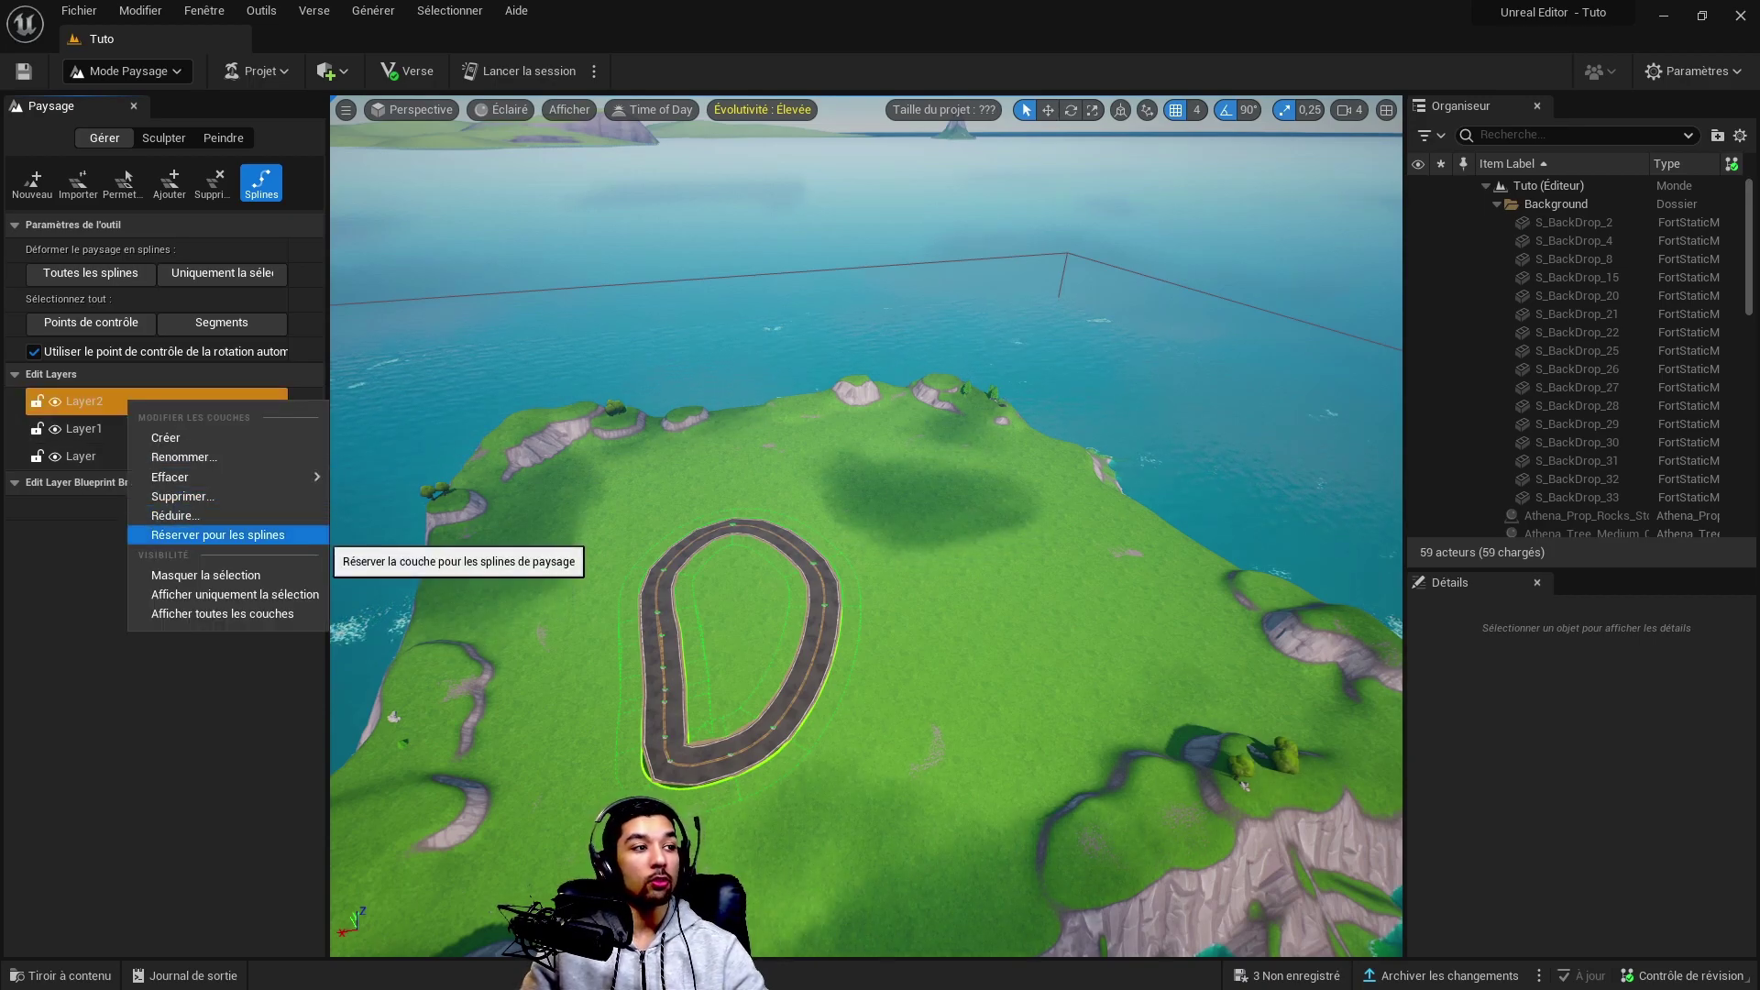
click(312, 535)
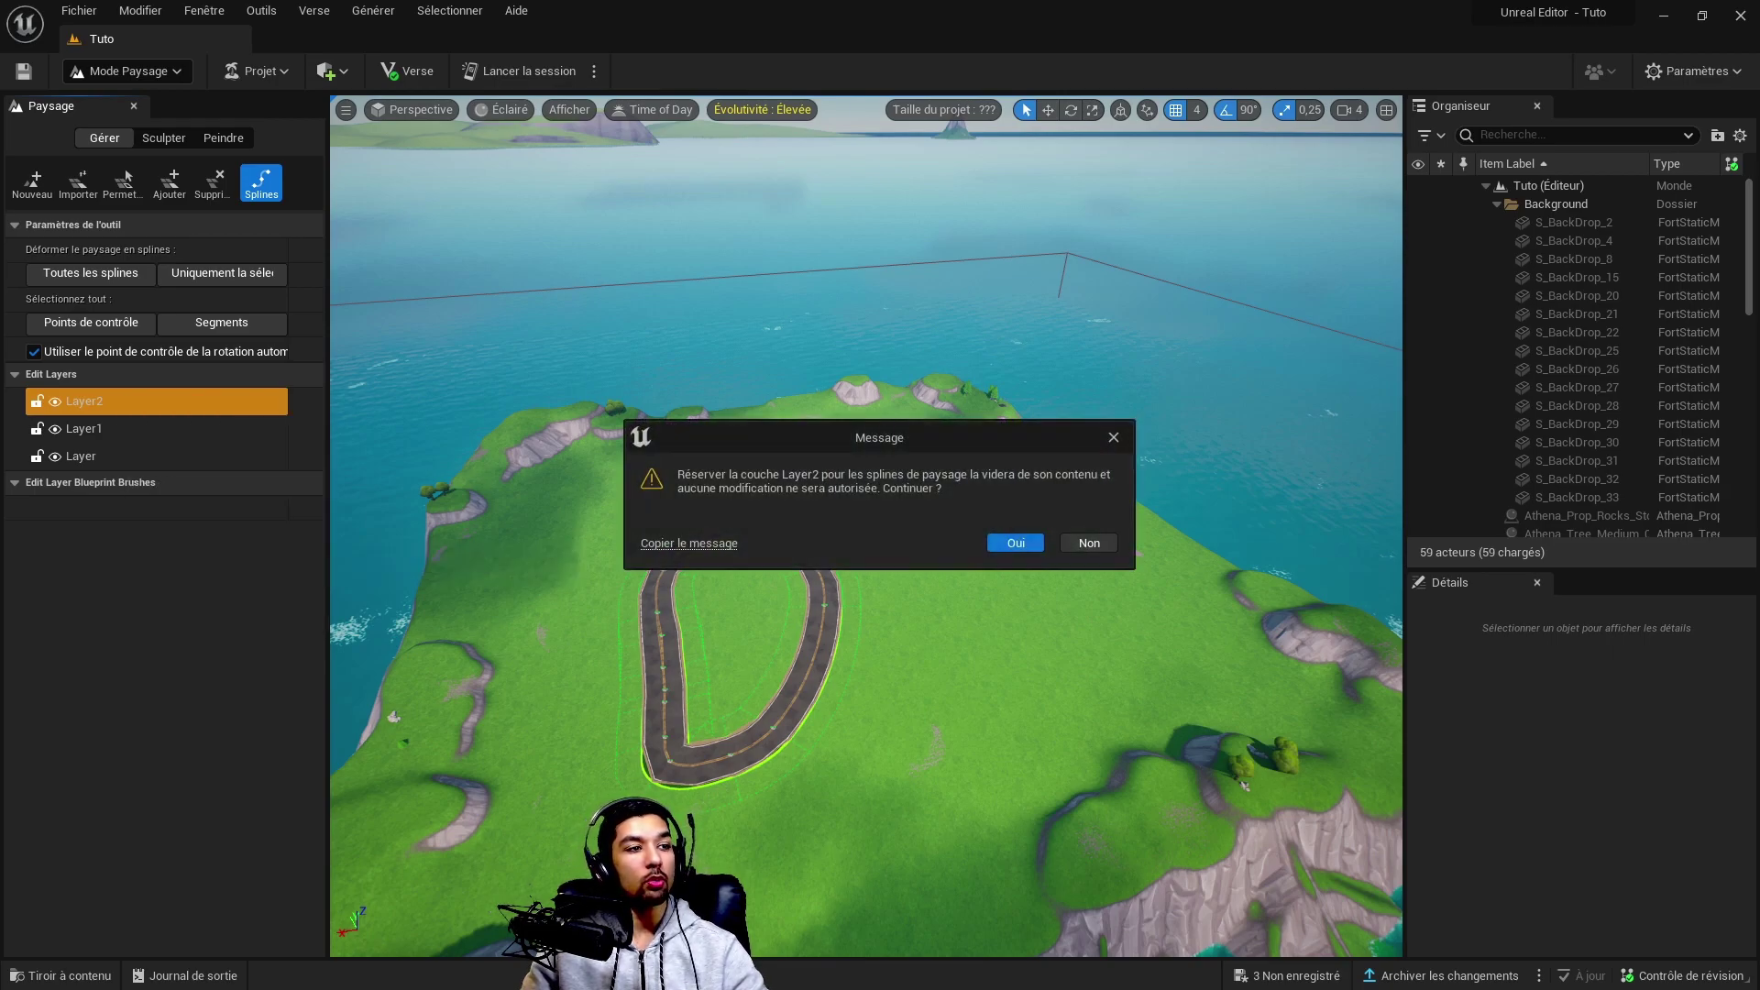
key(Return)
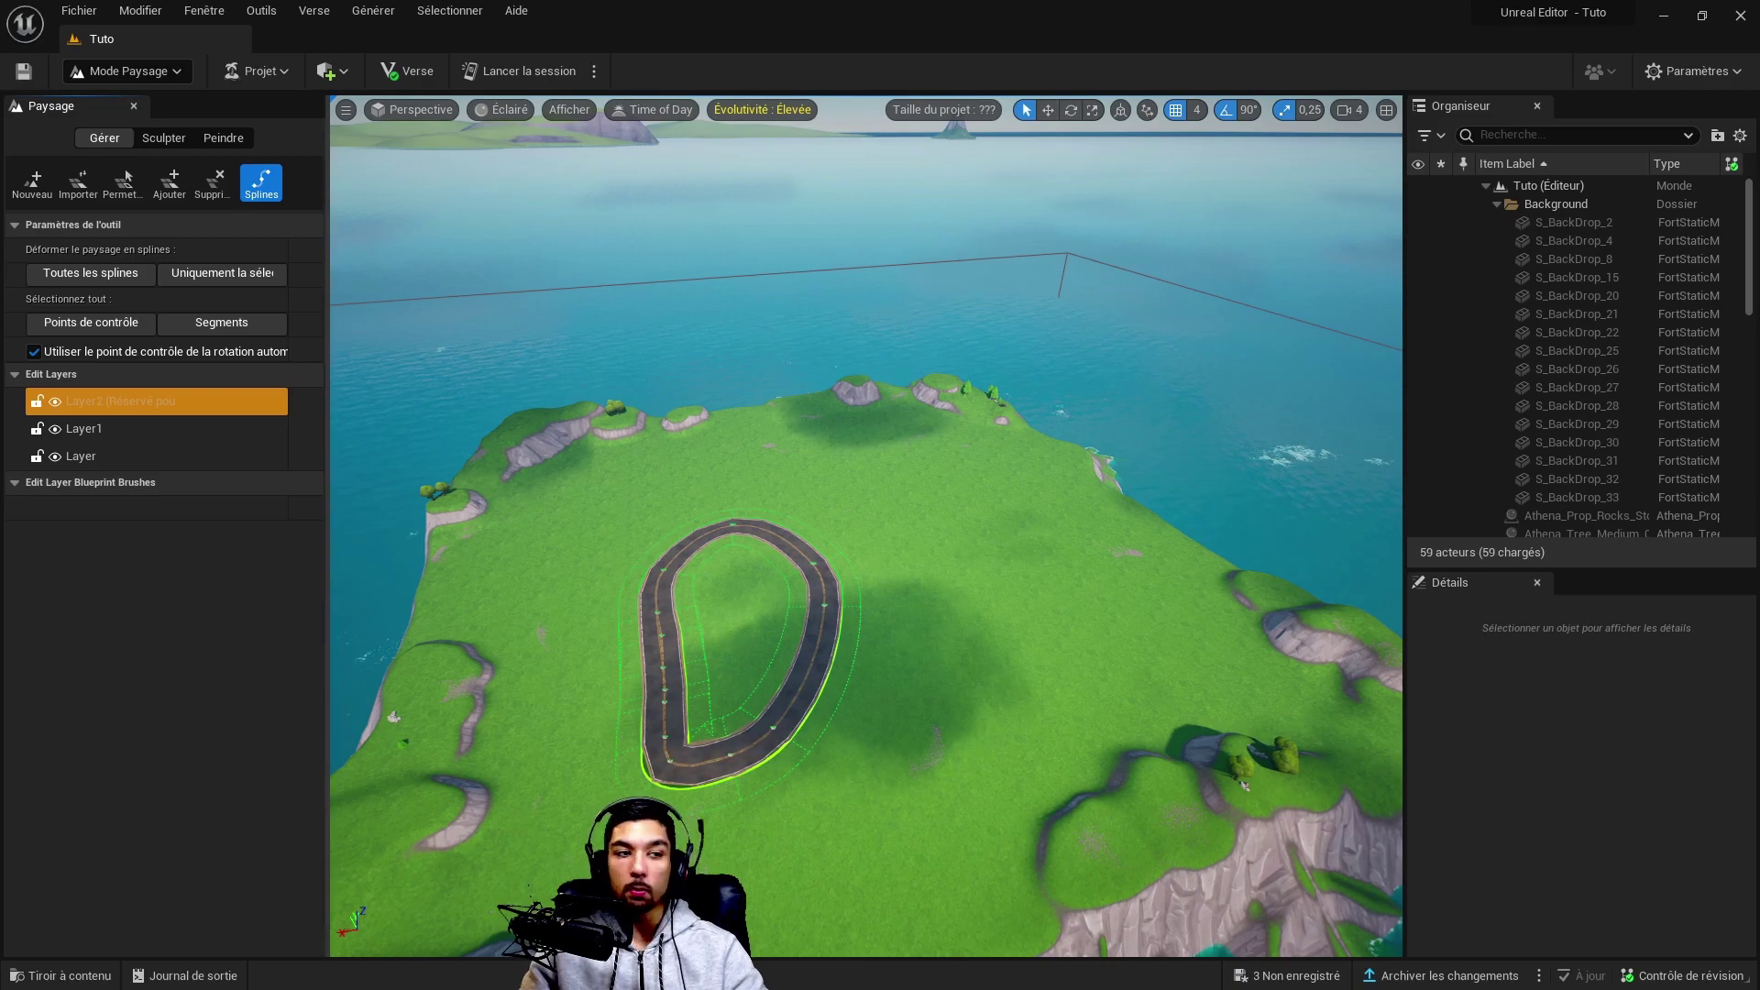
Zoom toward the open grass and make Layer2 the active layer for drawing splines
scroll(867, 527, up, 5)
scroll(866, 527, down, 3)
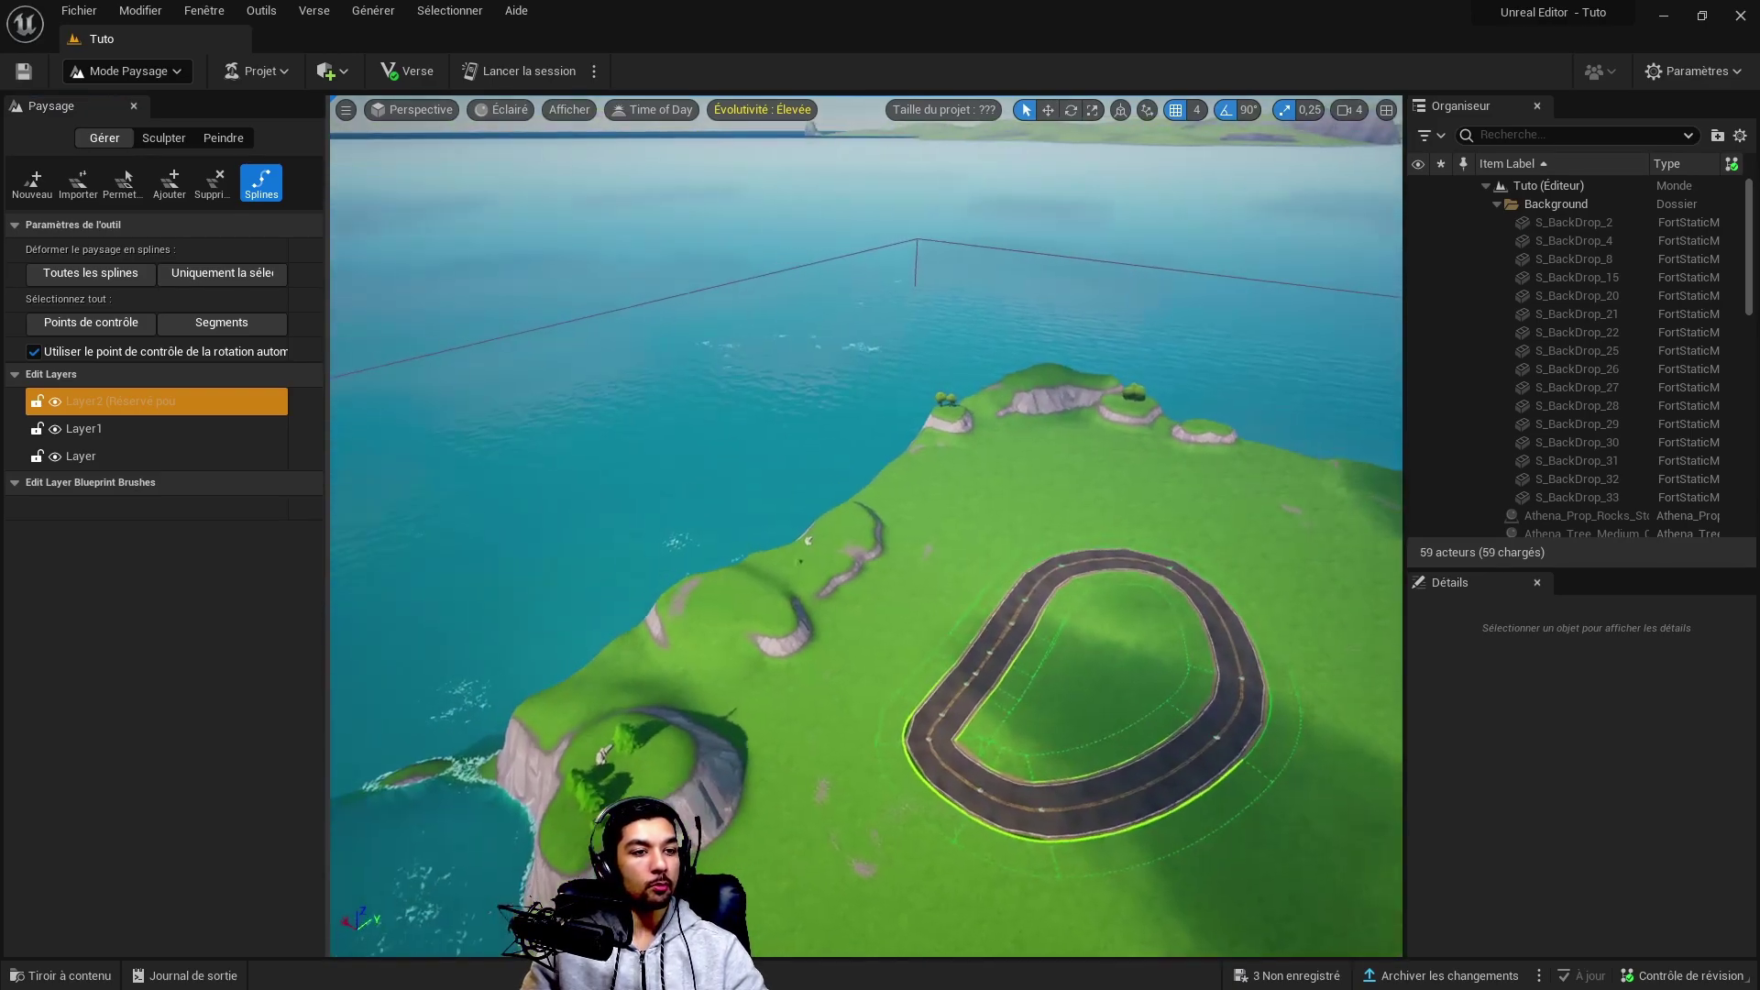
scroll(866, 527, up, 3)
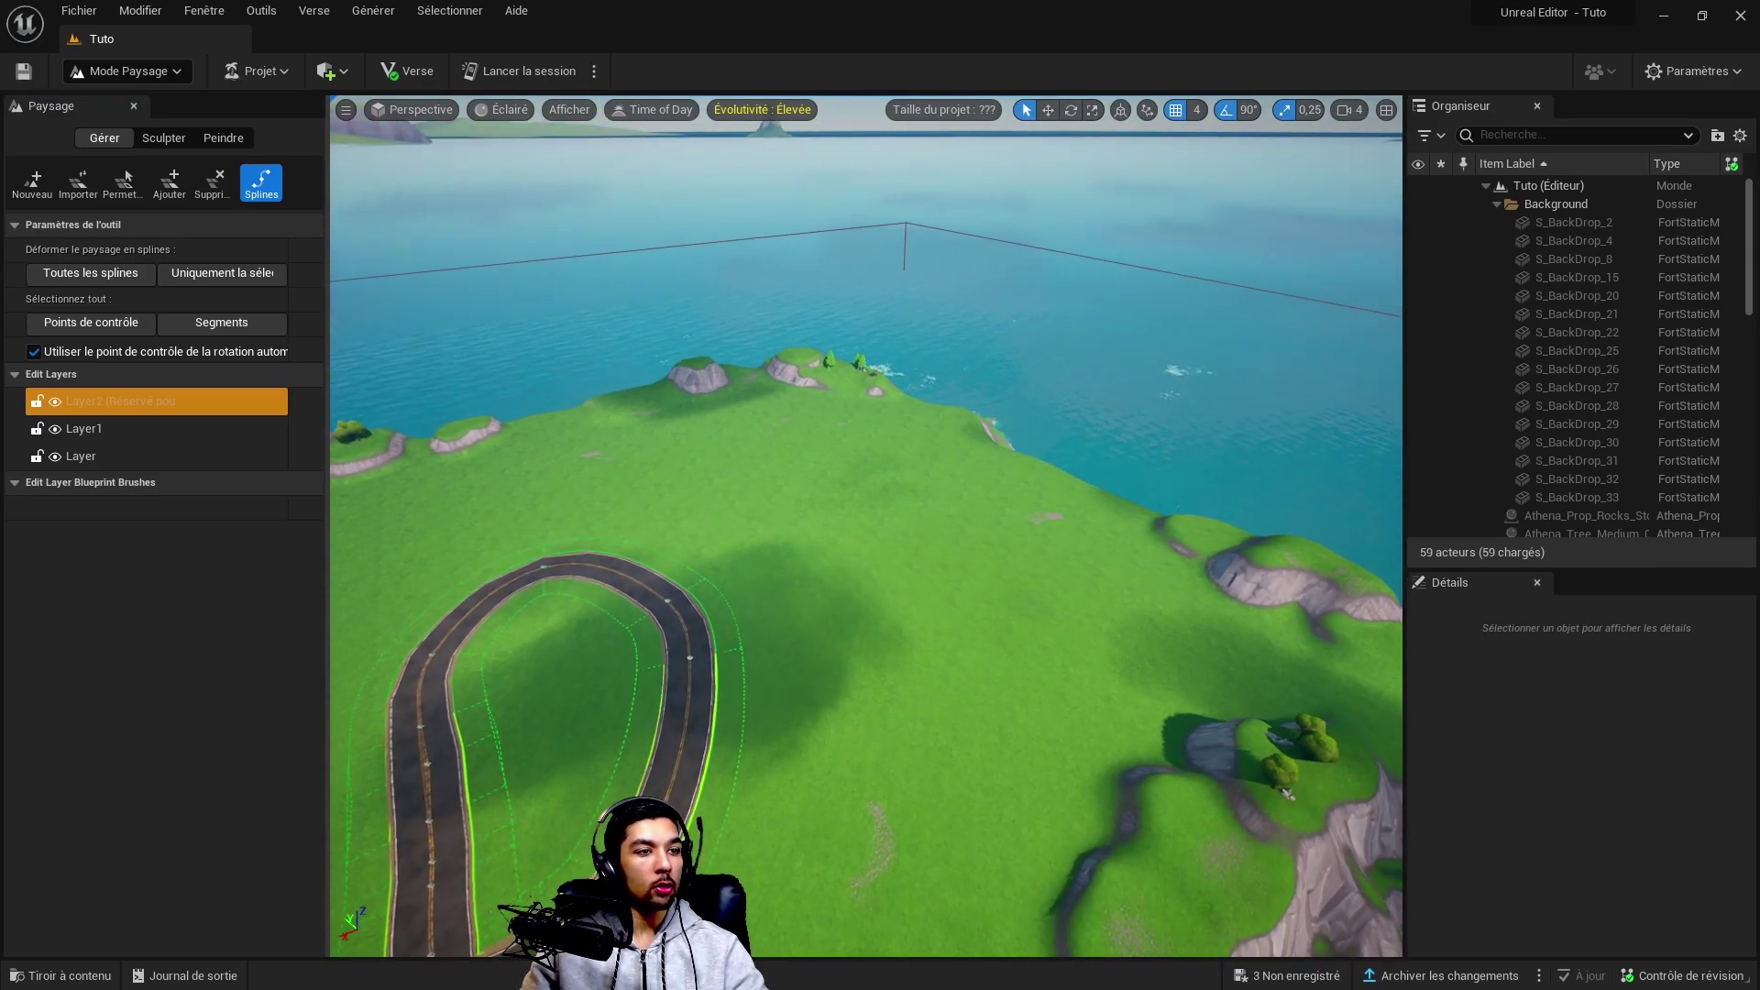
scroll(866, 527, up, 3)
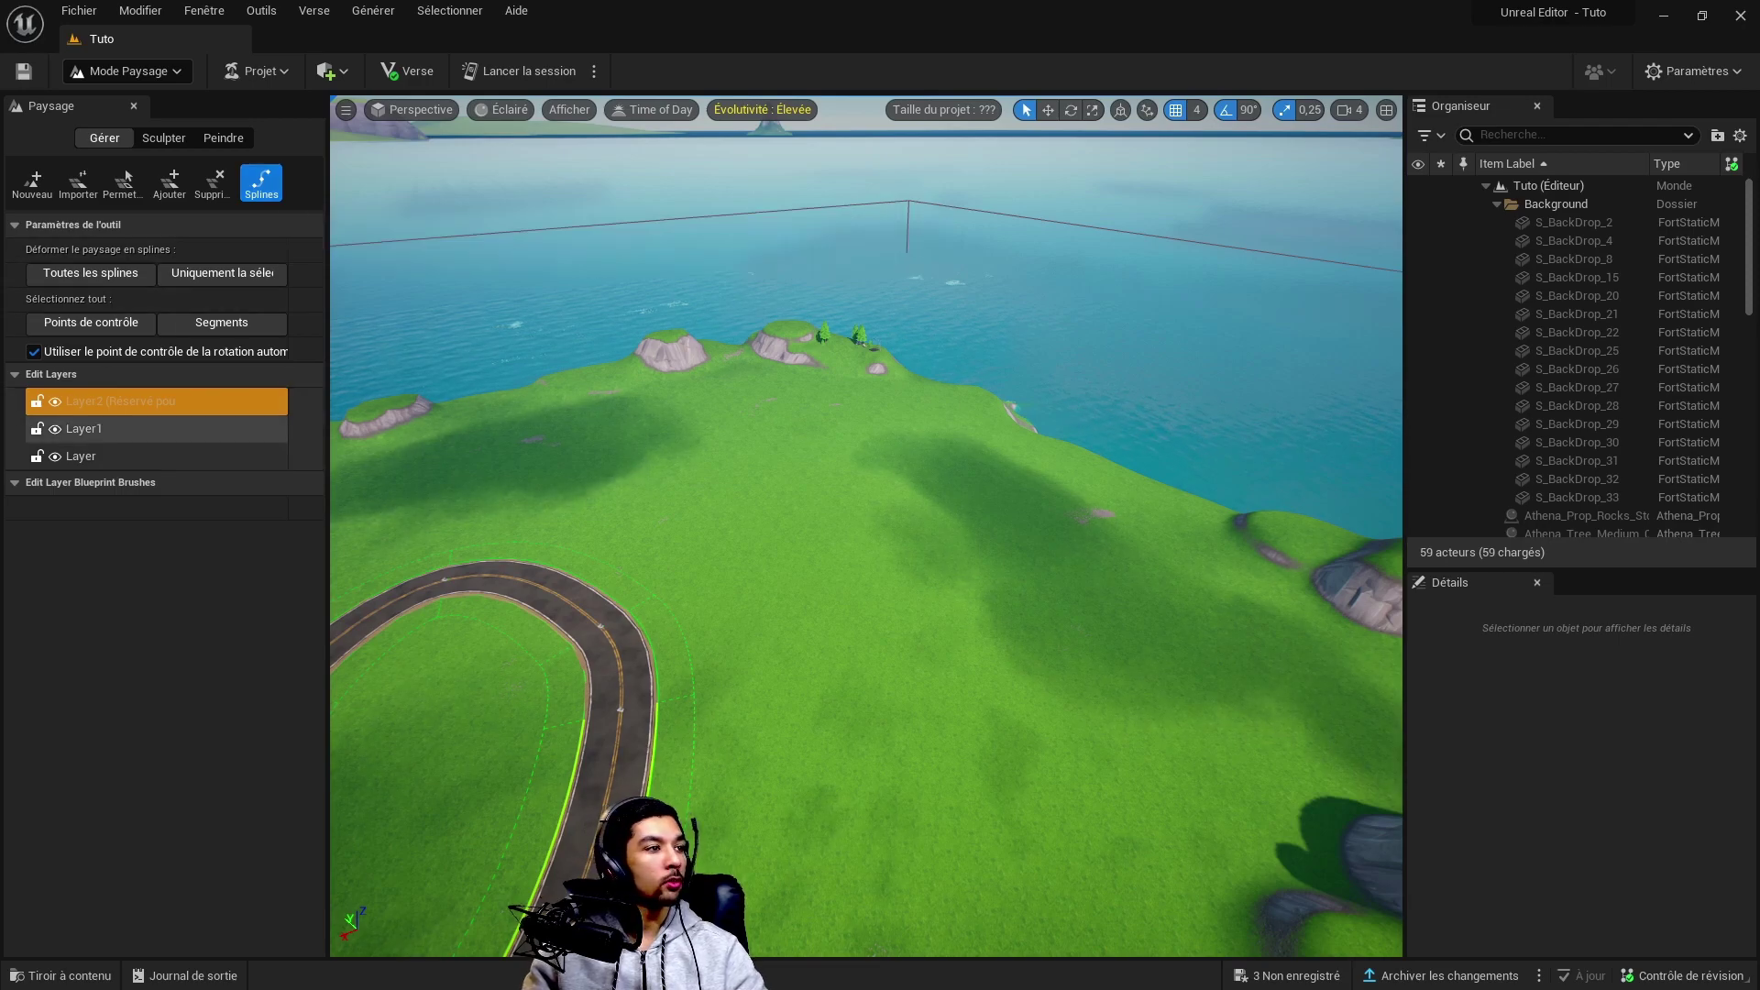
click(165, 401)
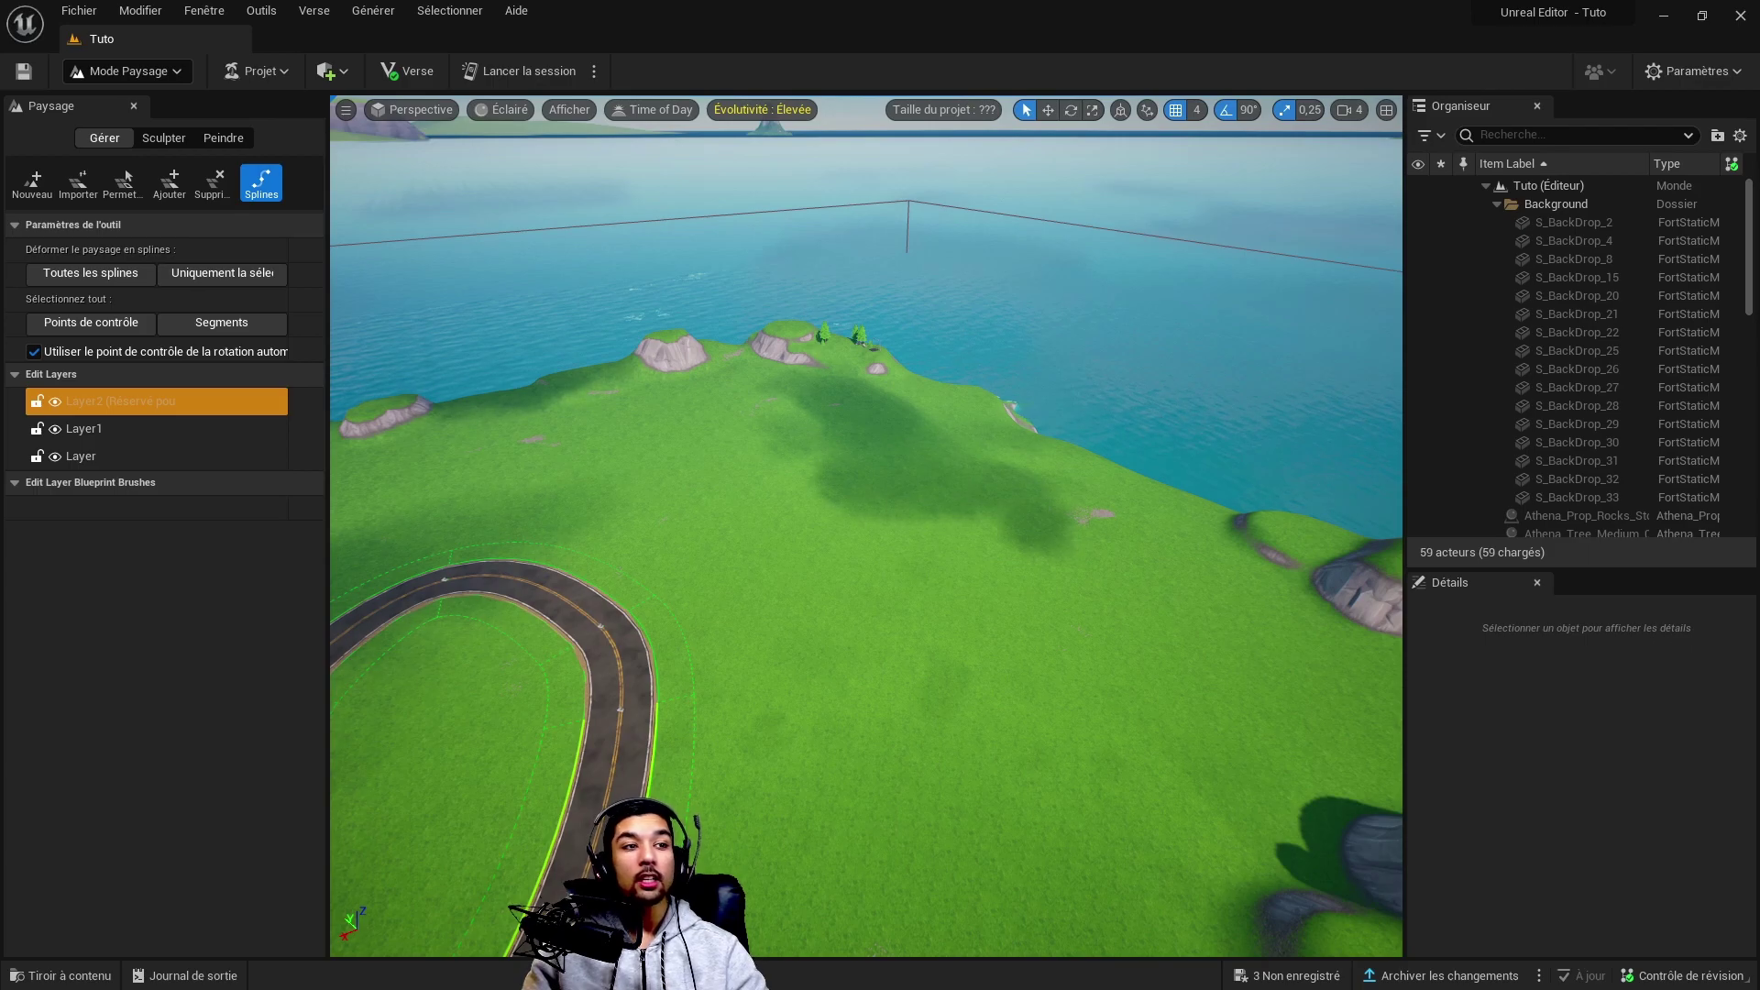
Draw a curved spline across the grass with five control points
ctrl+click(915, 445)
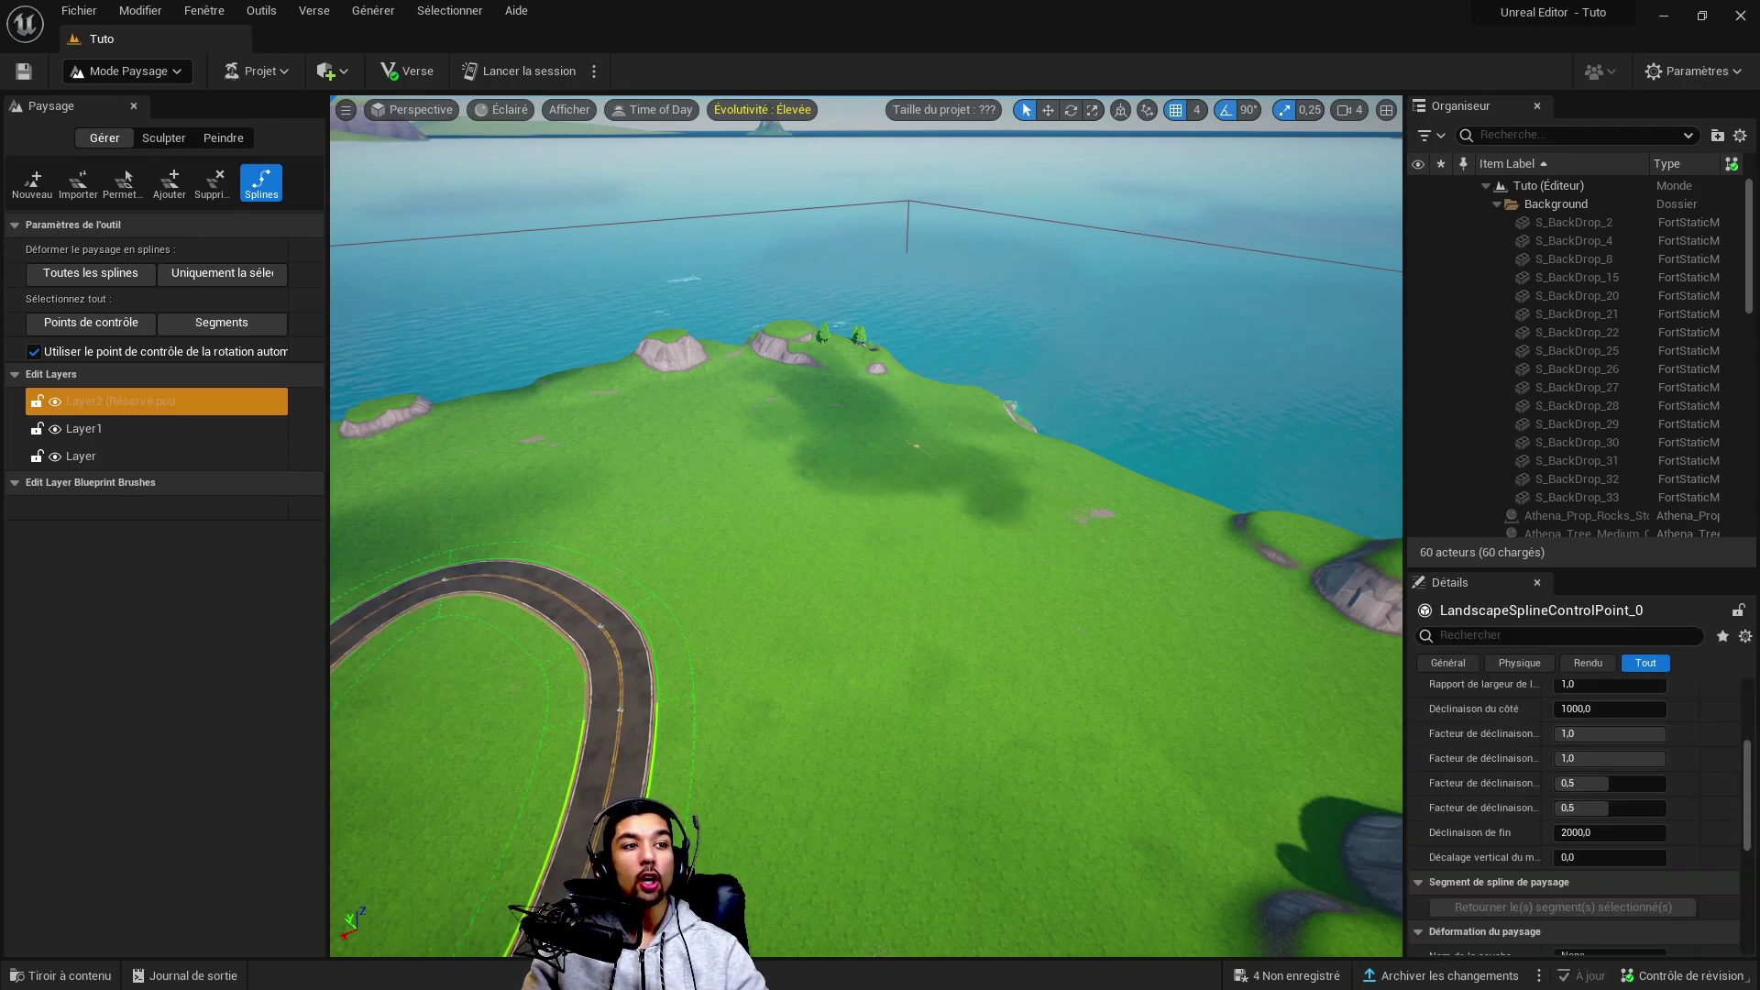
ctrl+click(1085, 521)
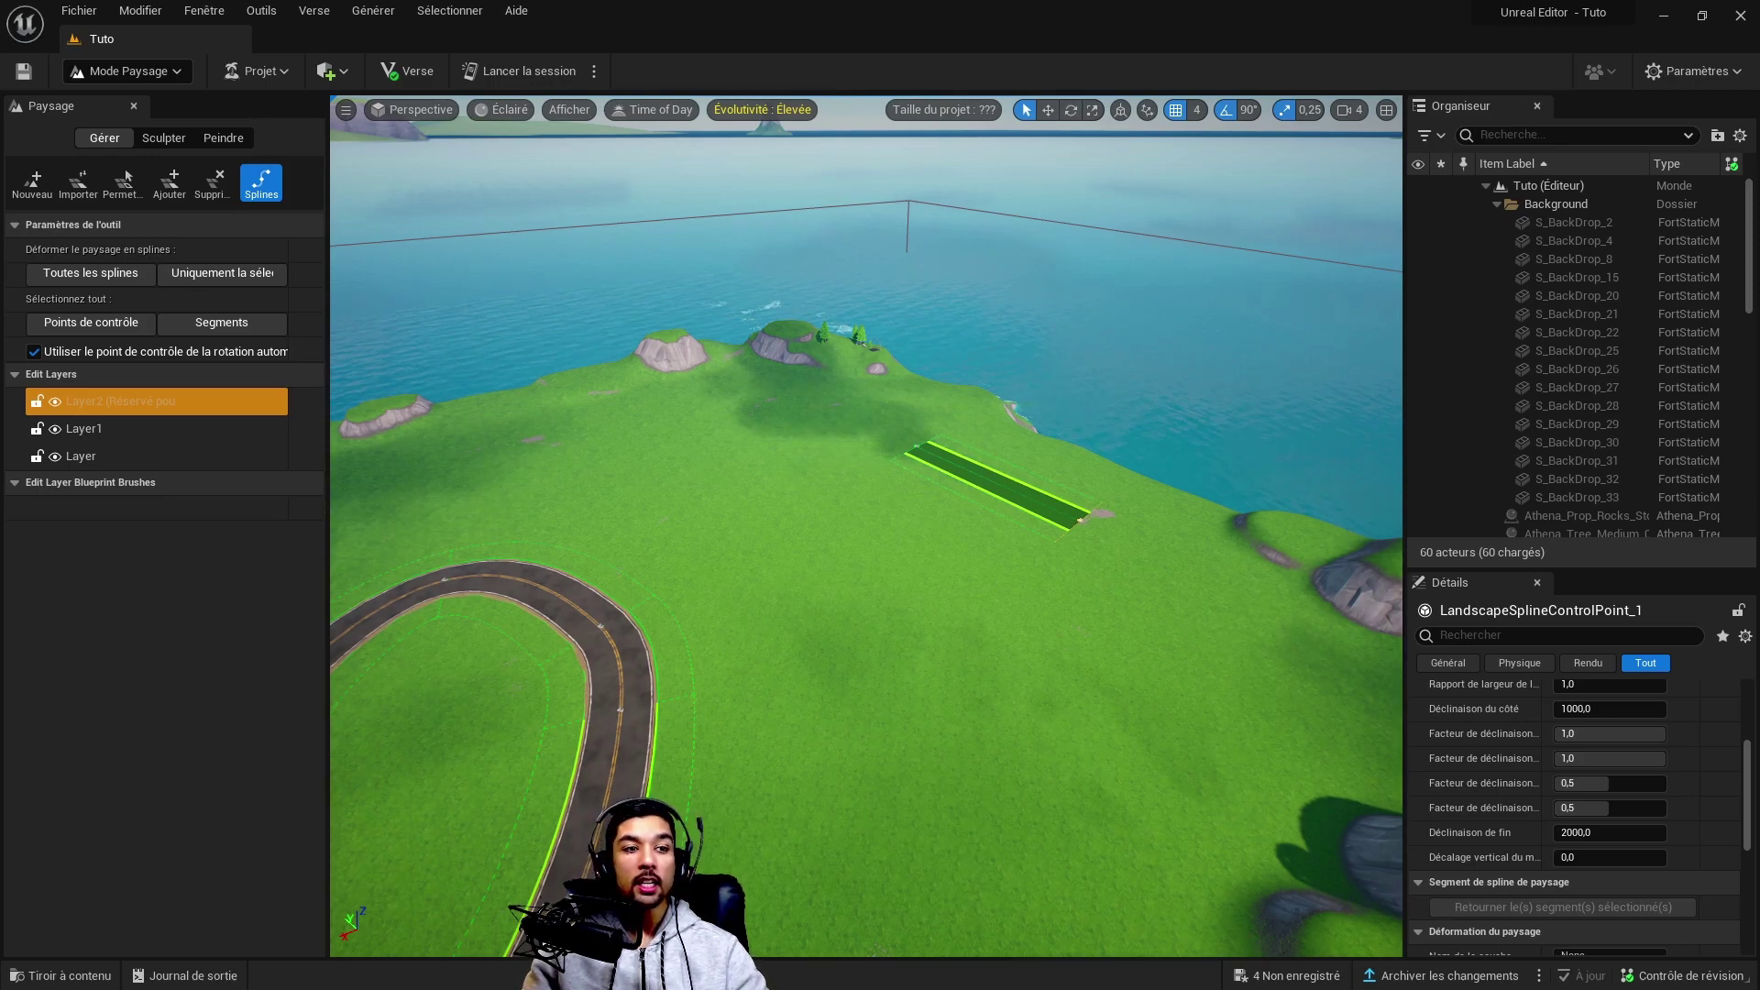
ctrl+click(1183, 607)
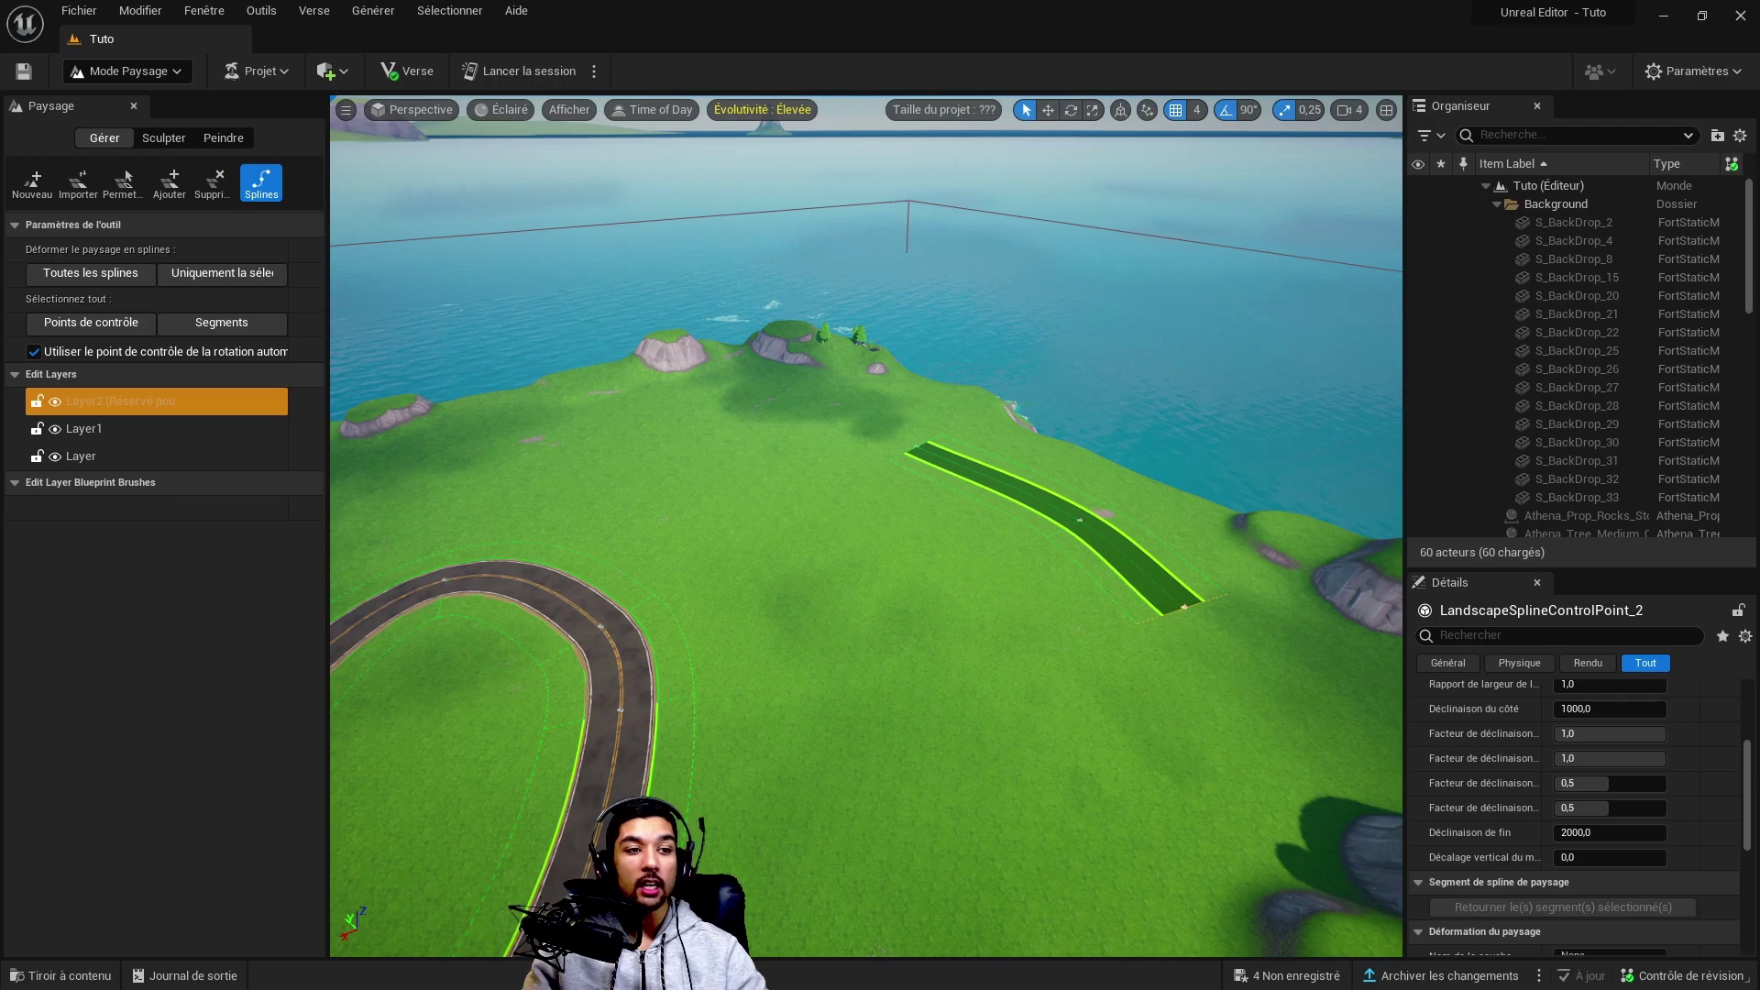
ctrl+click(1180, 744)
ctrl+click(1060, 830)
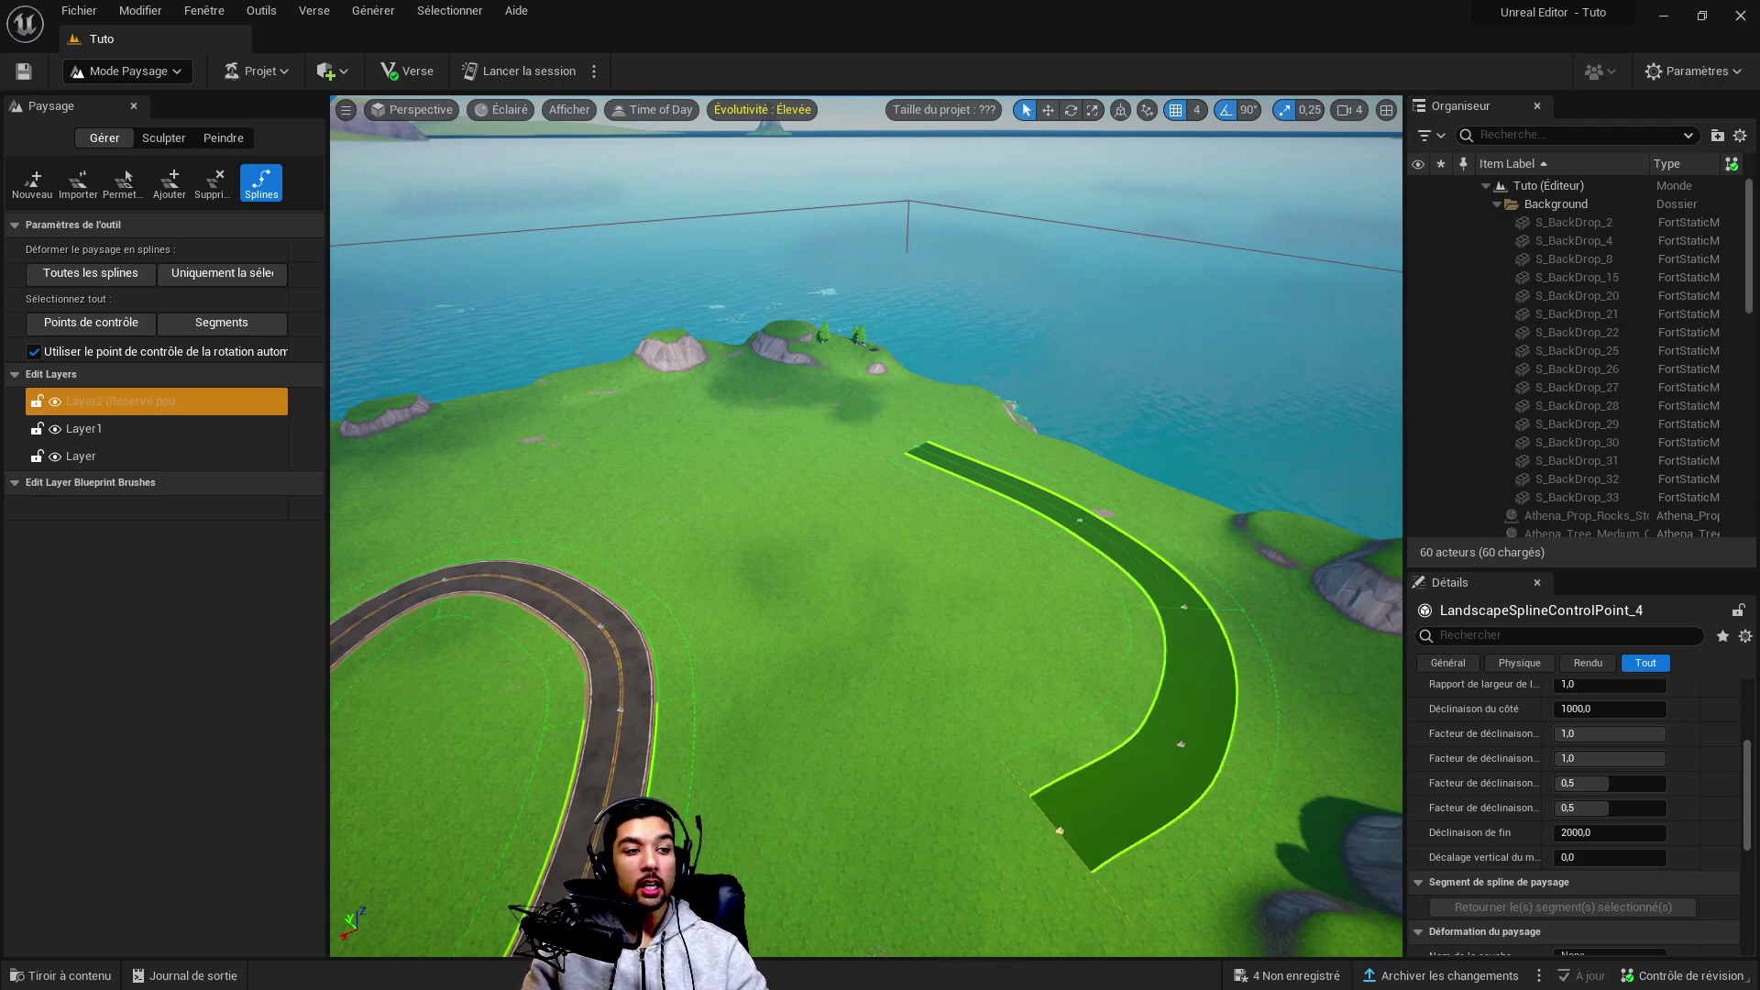
key(Escape)
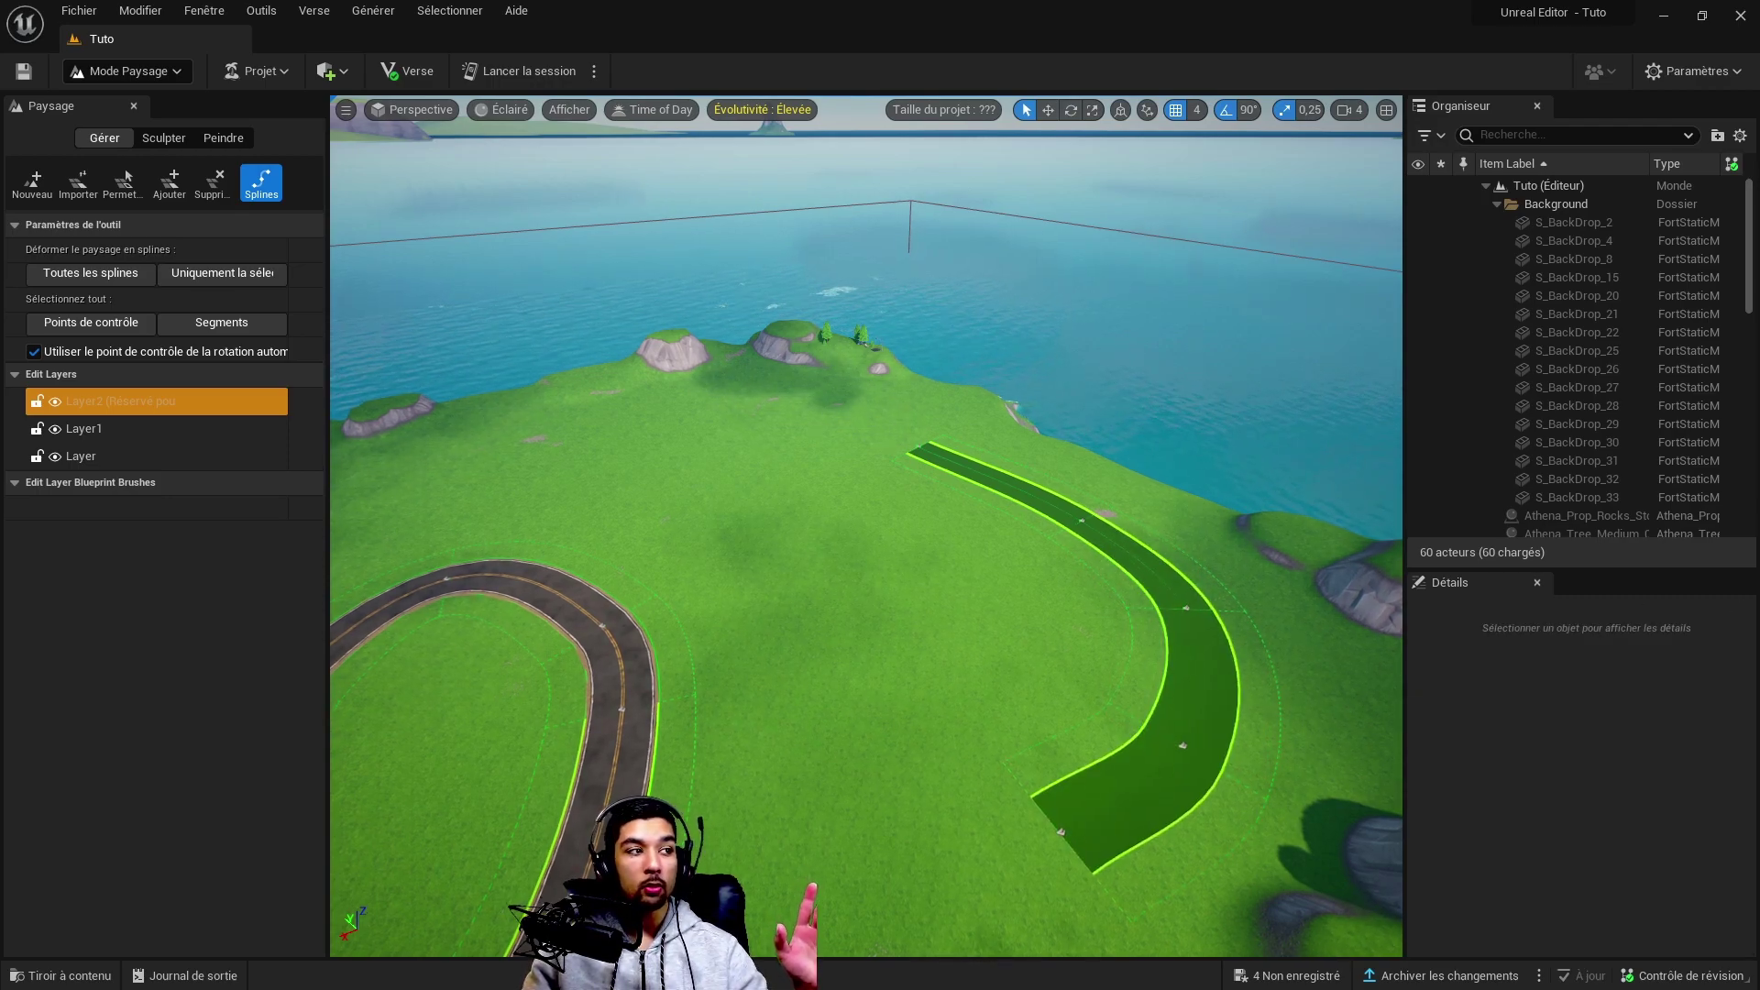
Undo the mistaken straight spline piece and select the curved spline's end point
ctrl+click(846, 832)
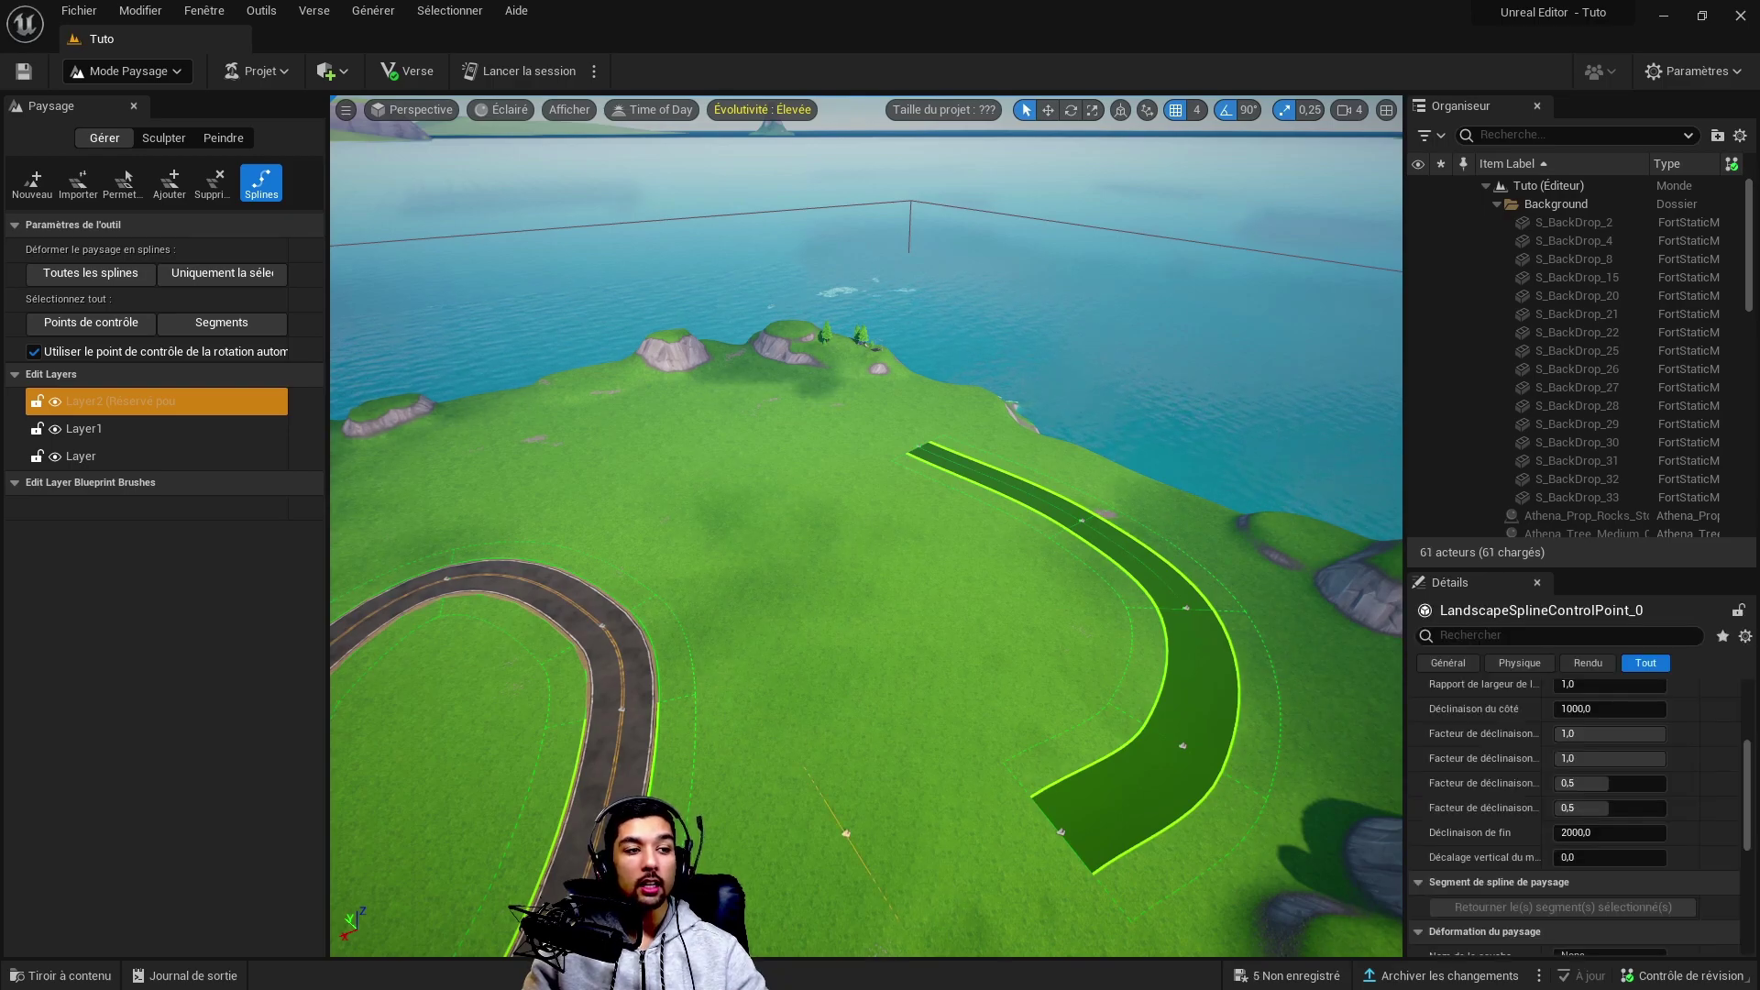
ctrl+click(797, 640)
ctrl+click(1060, 833)
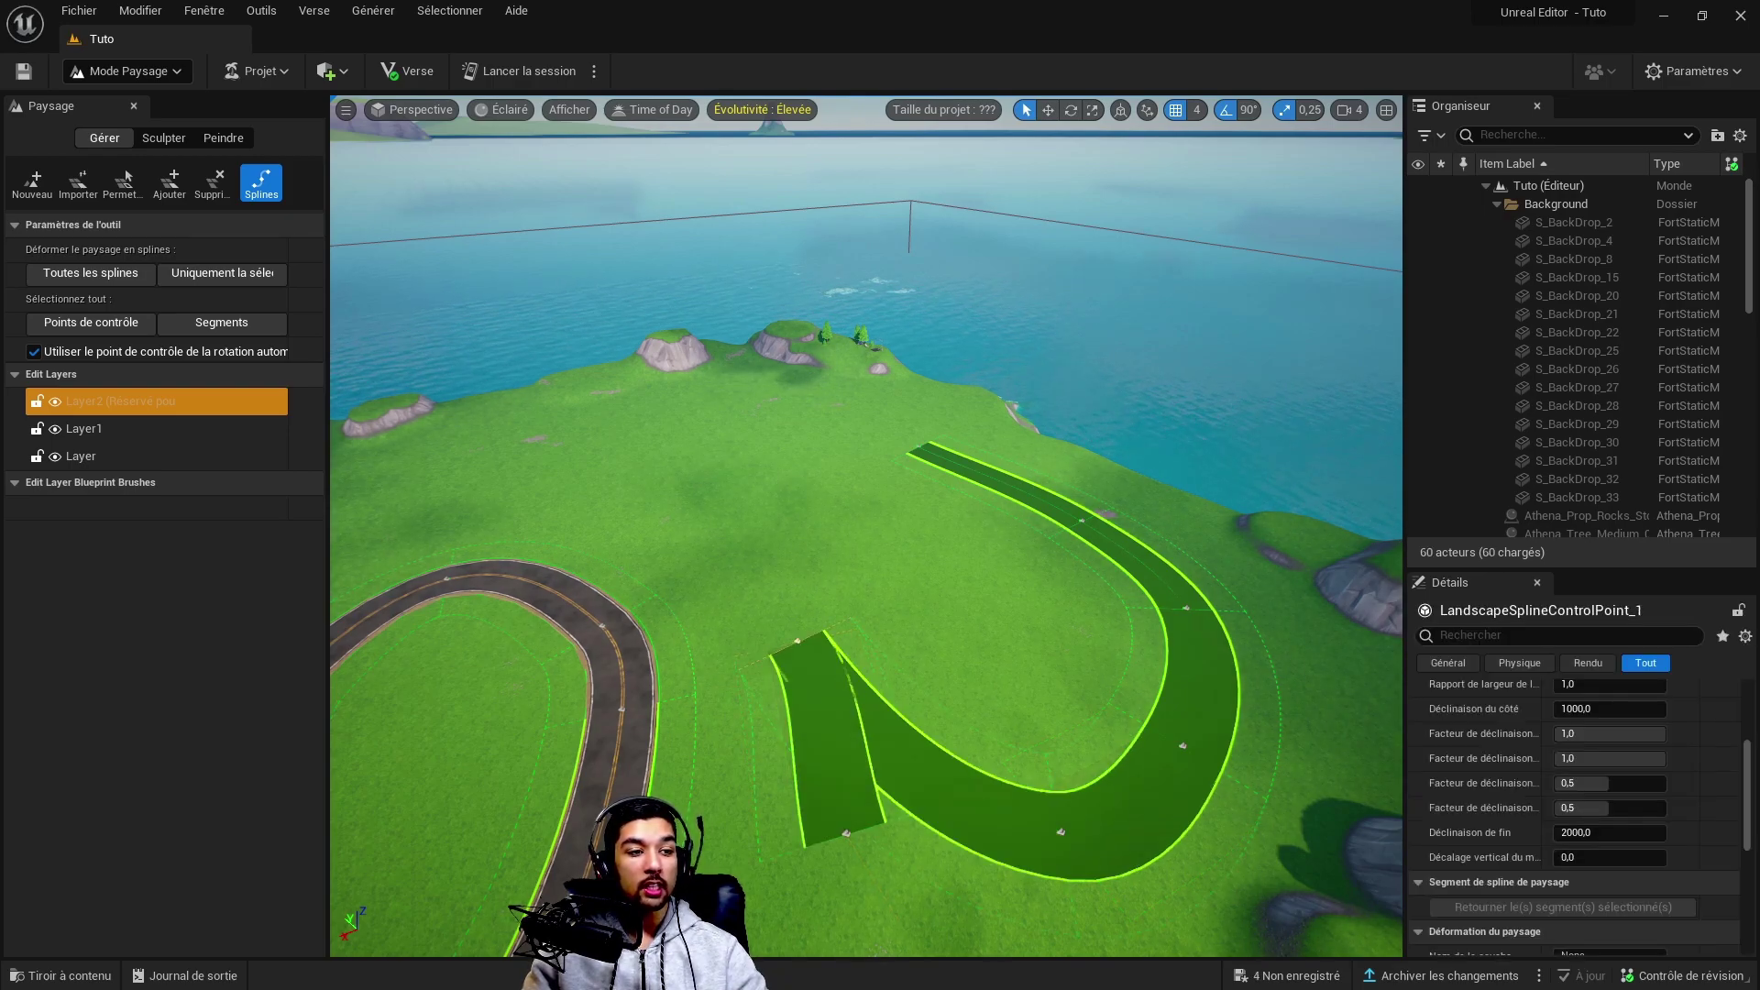
key(ctrl+a)
key(ctrl+z)
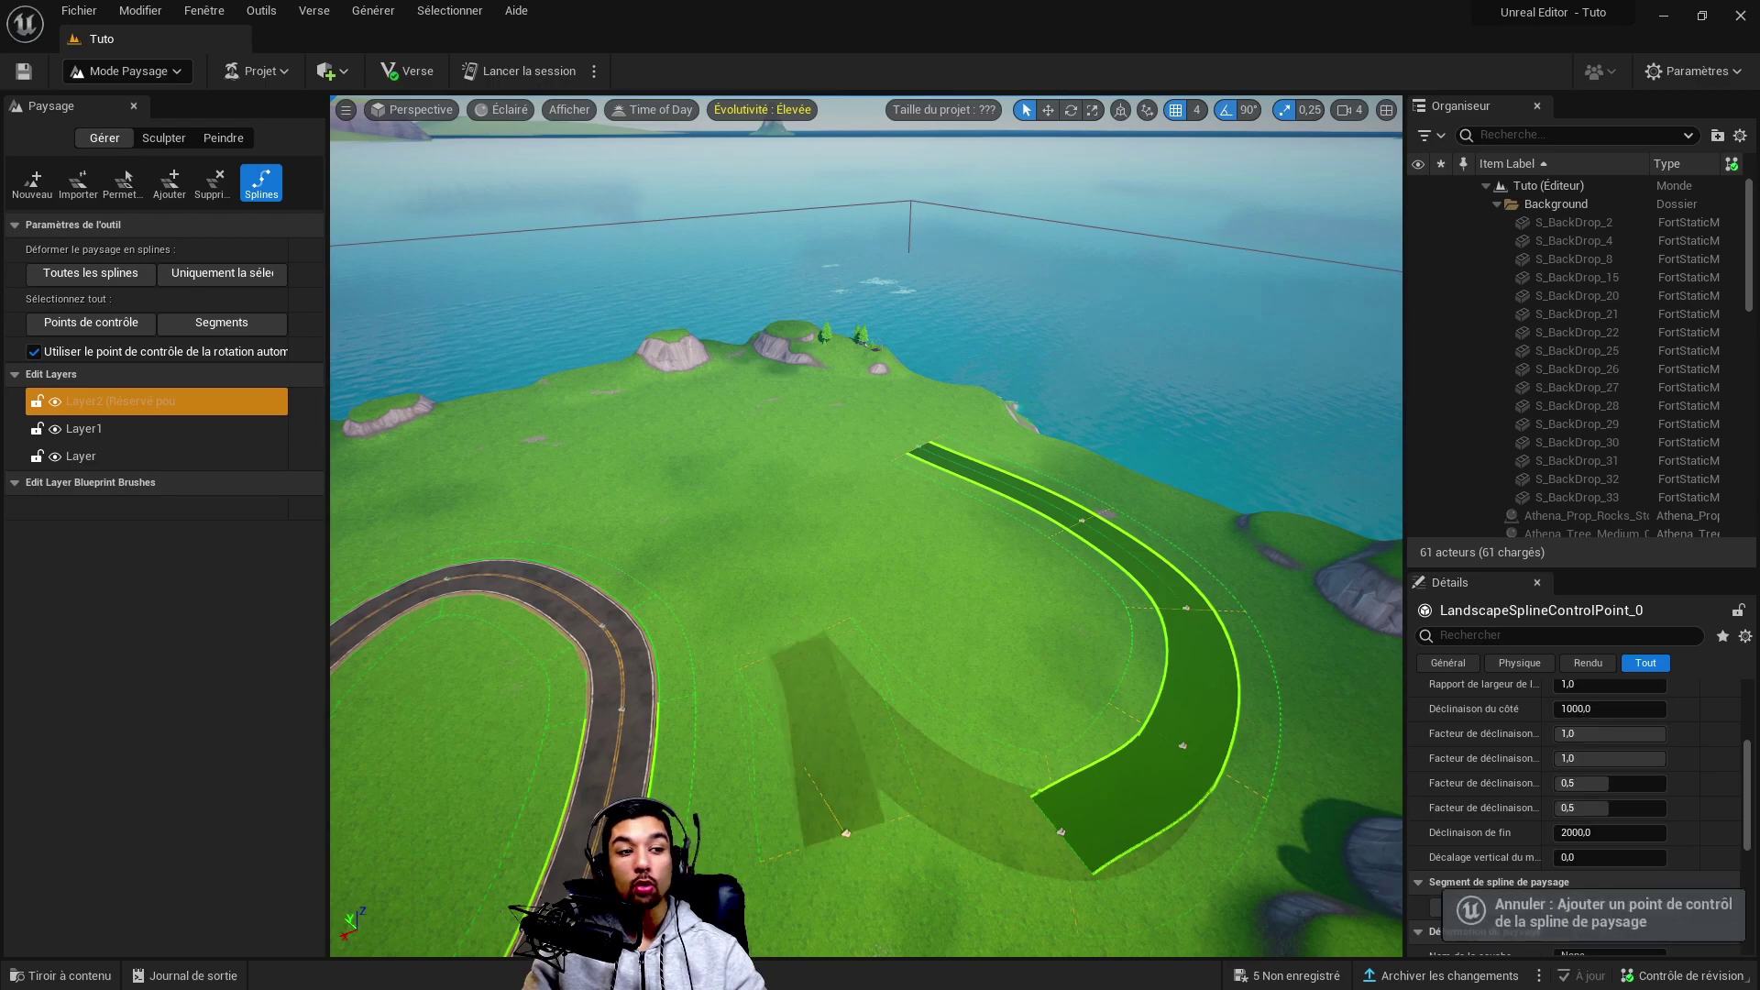
key(ctrl+z)
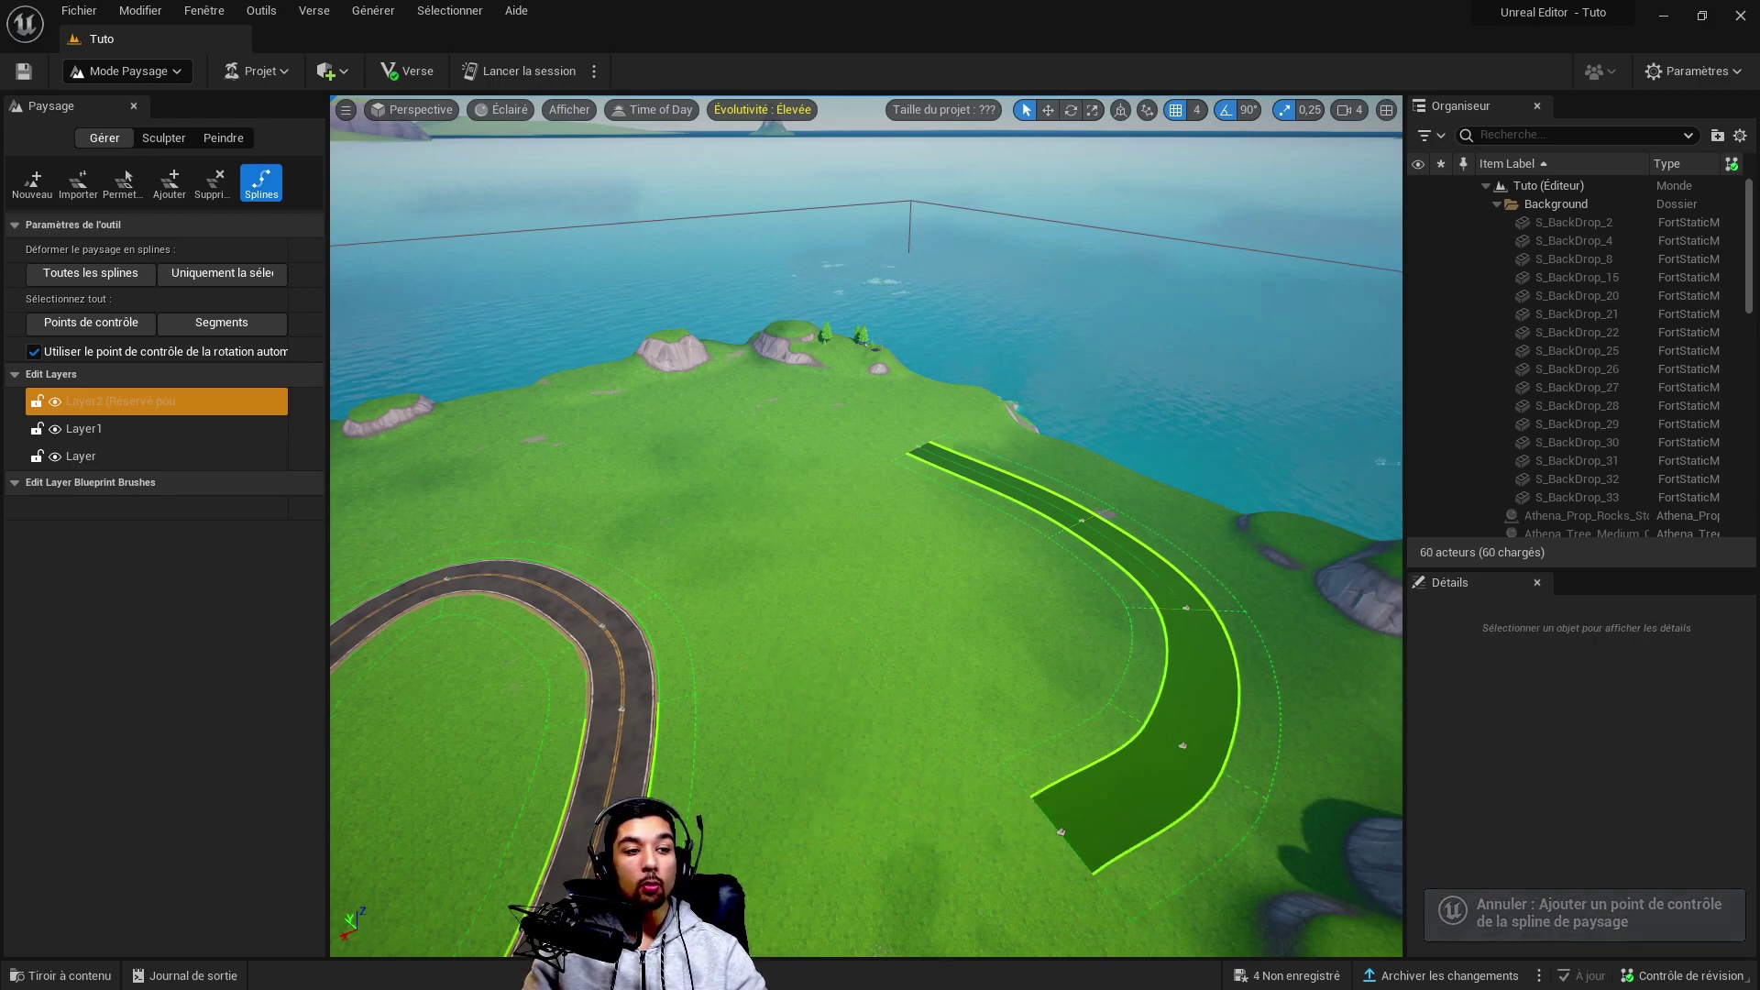
click(1061, 832)
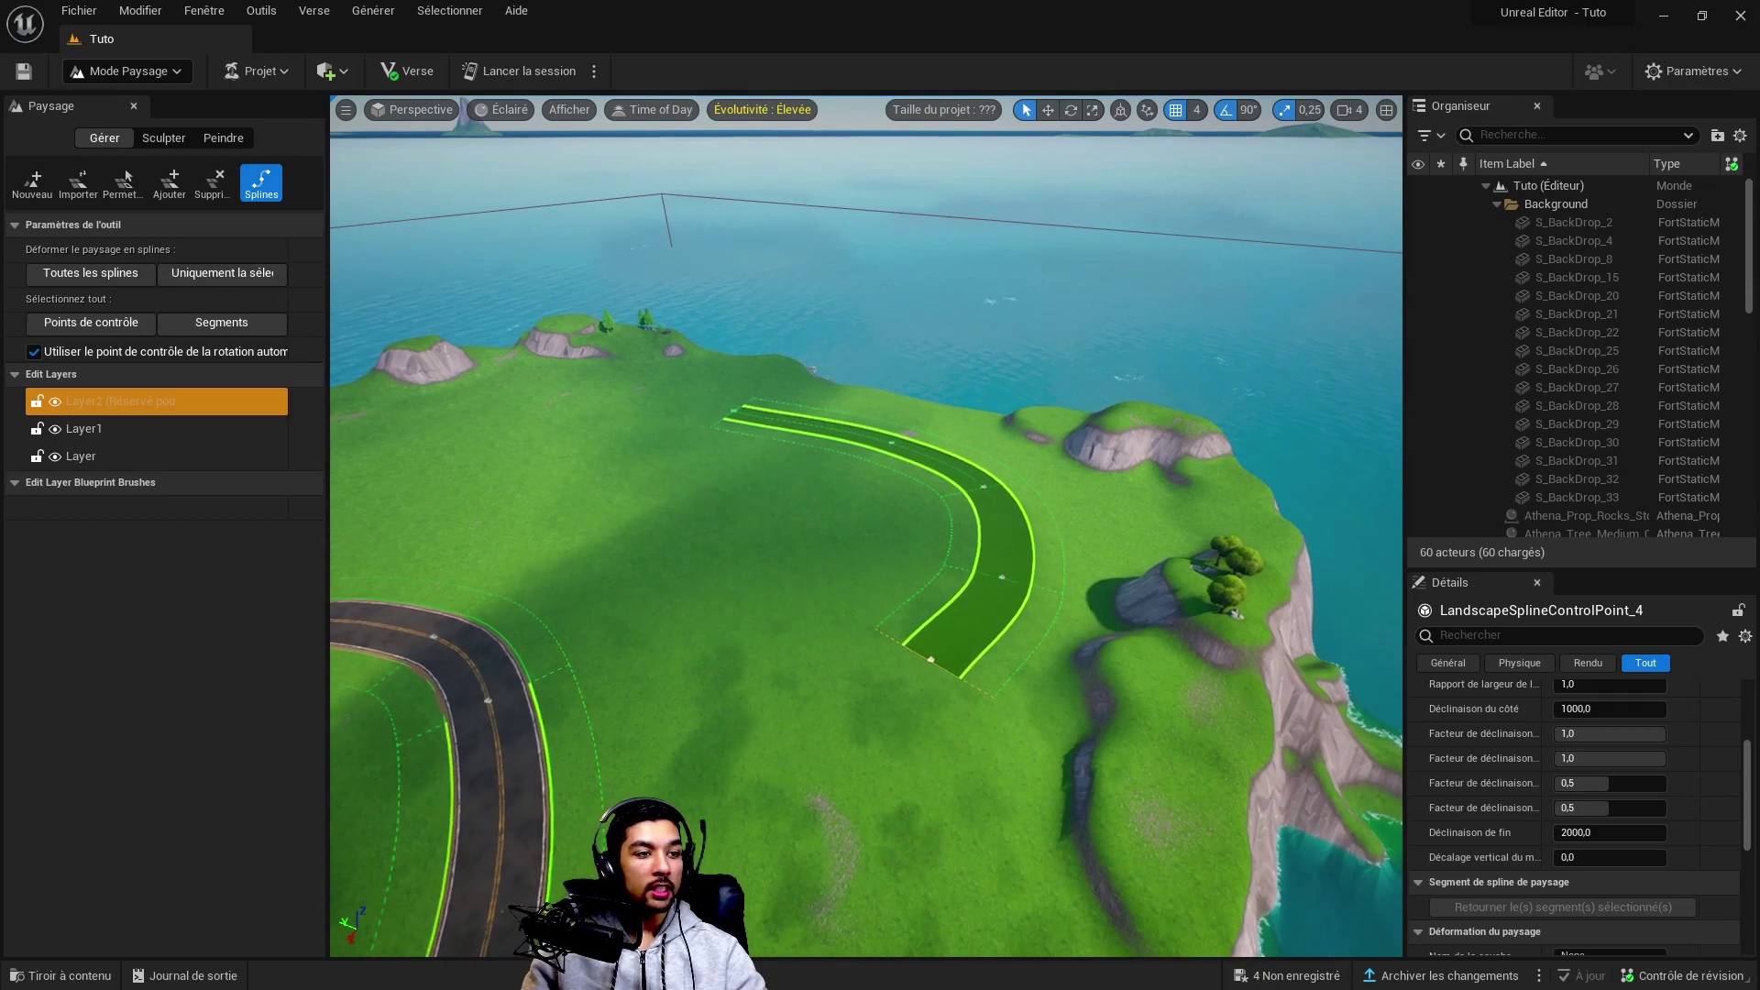
Extend the road spline from its end with new points curving back toward its start
scroll(866, 527, up, 2)
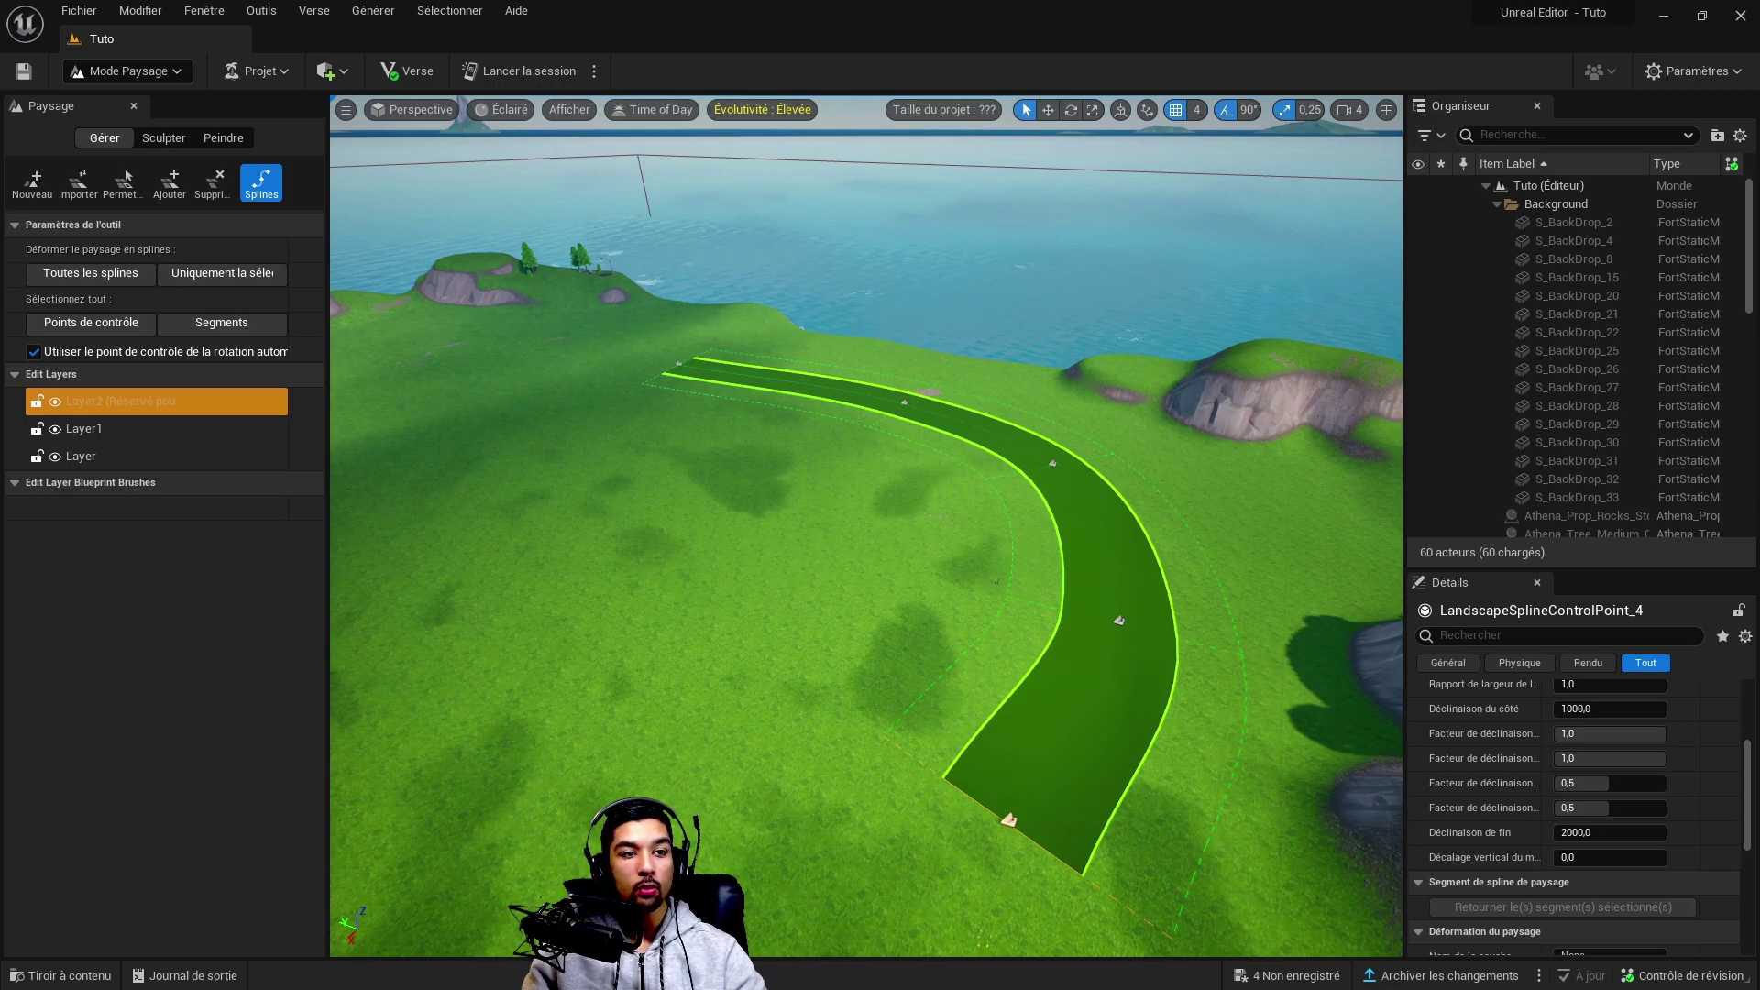
scroll(867, 527, down, 1)
scroll(866, 527, down, 1)
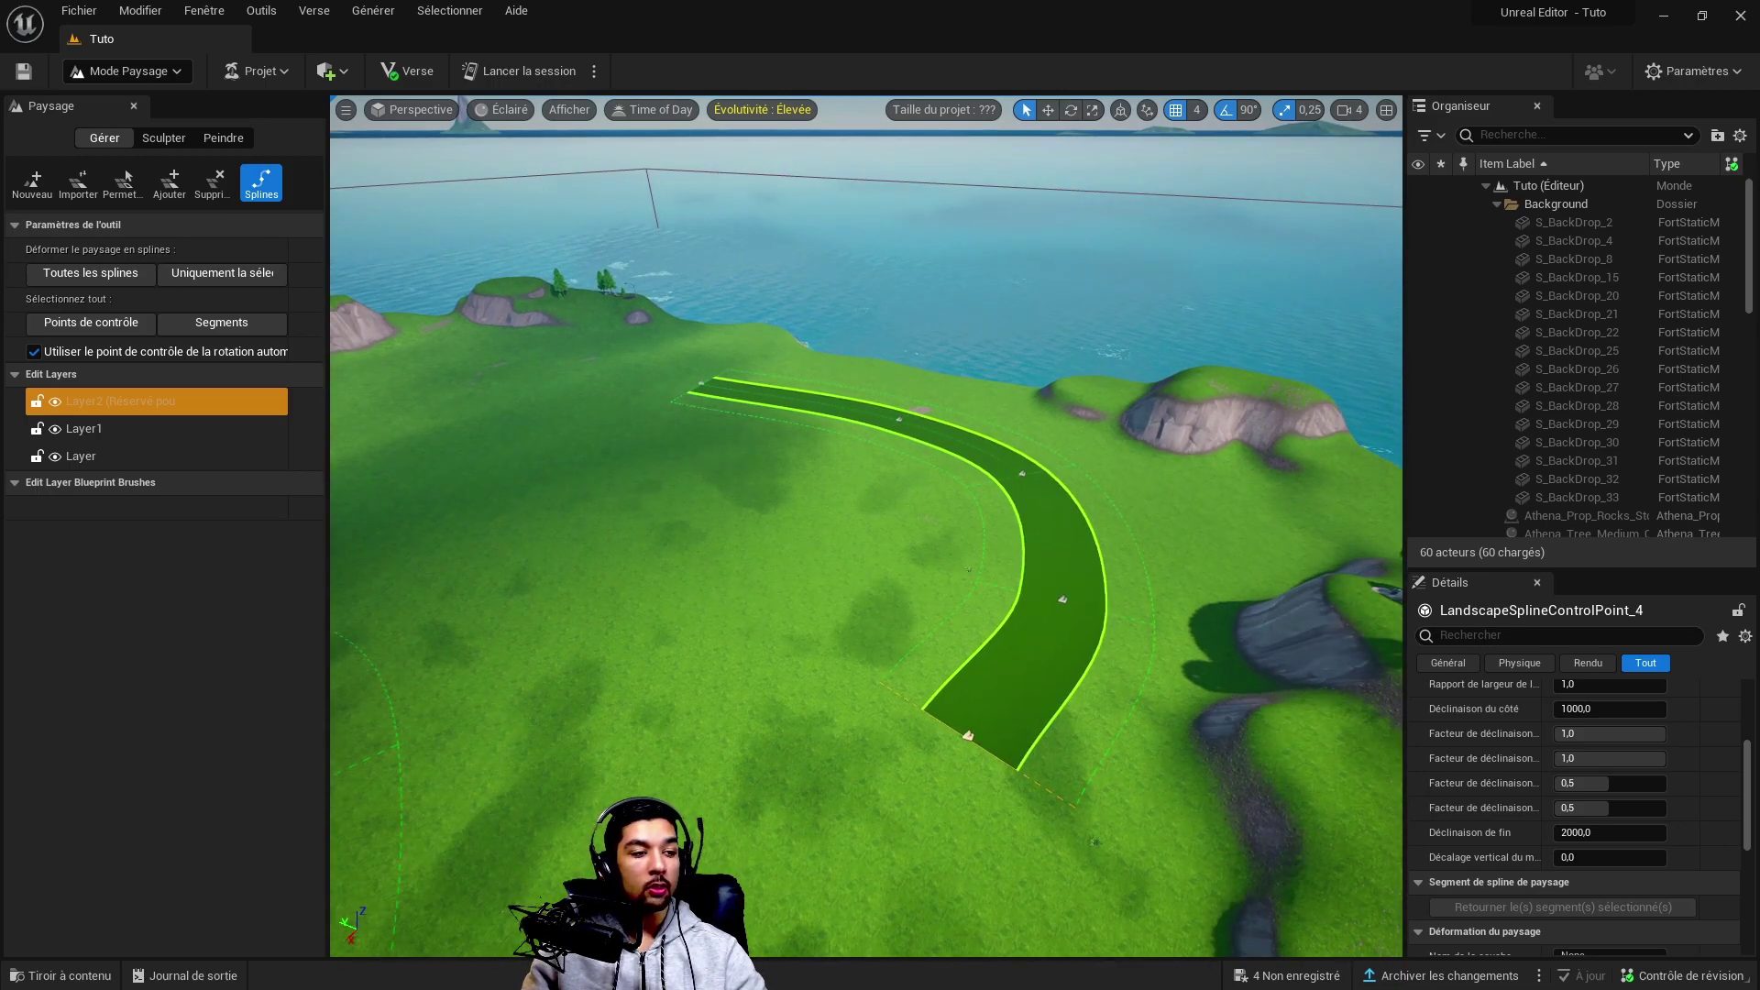
ctrl+click(583, 812)
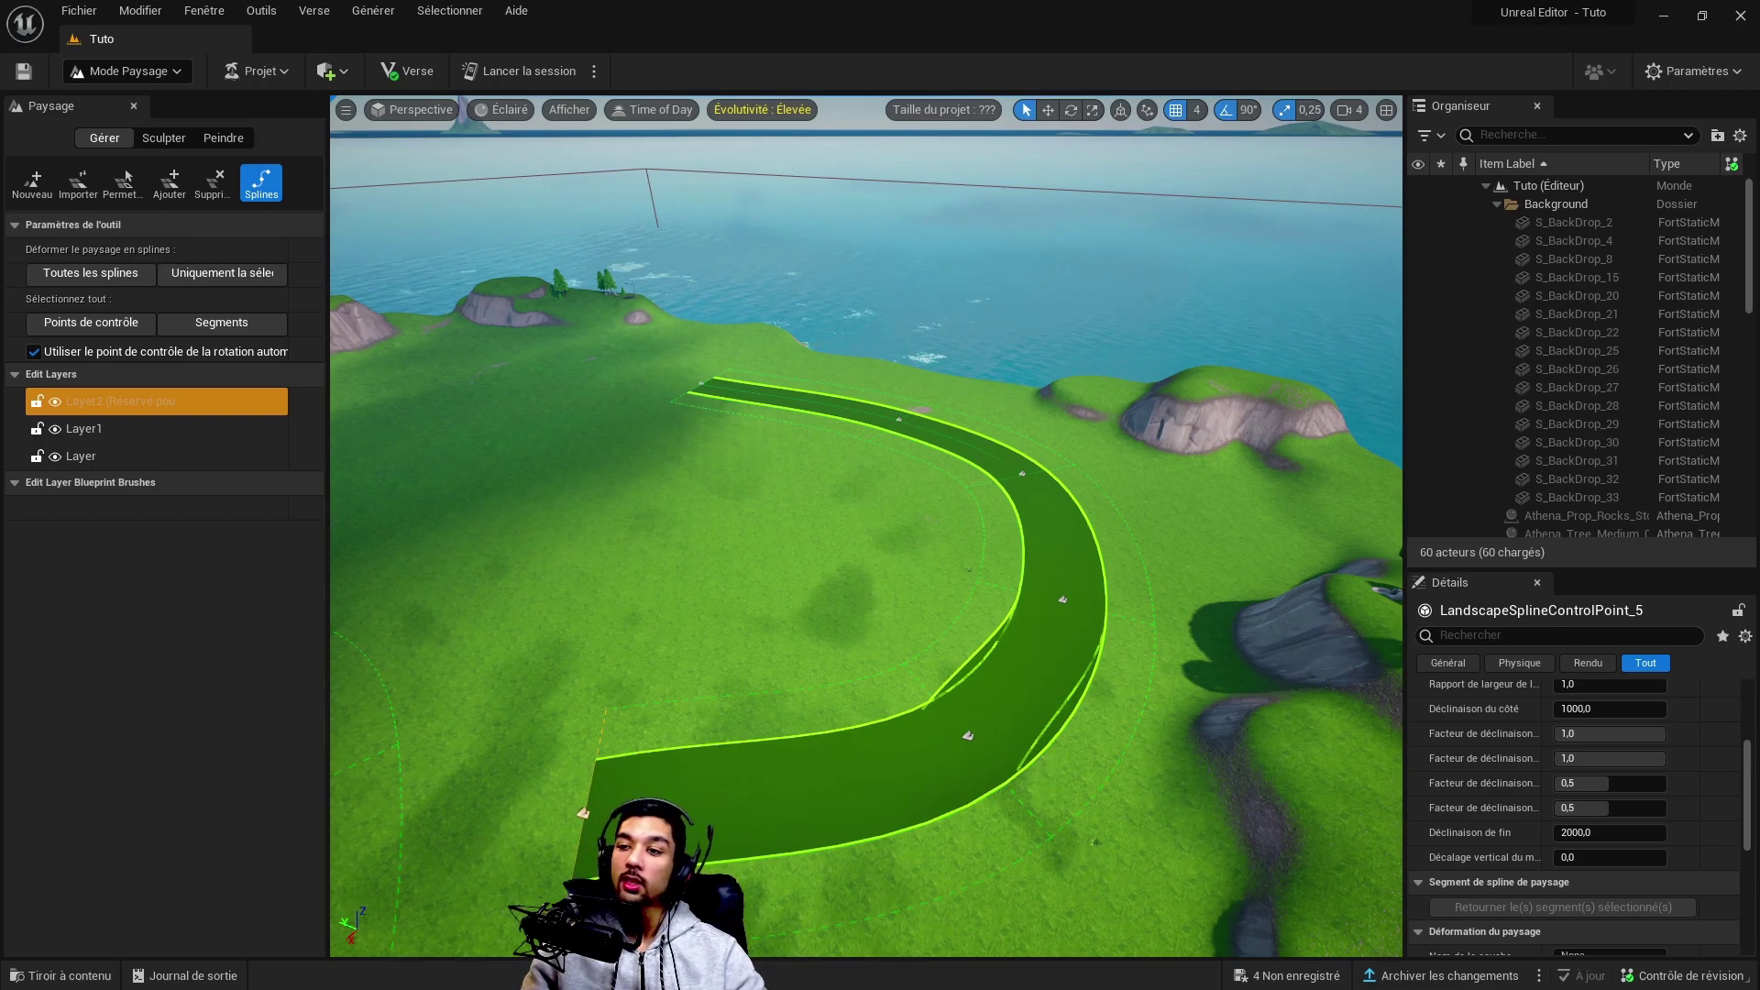
key(Escape)
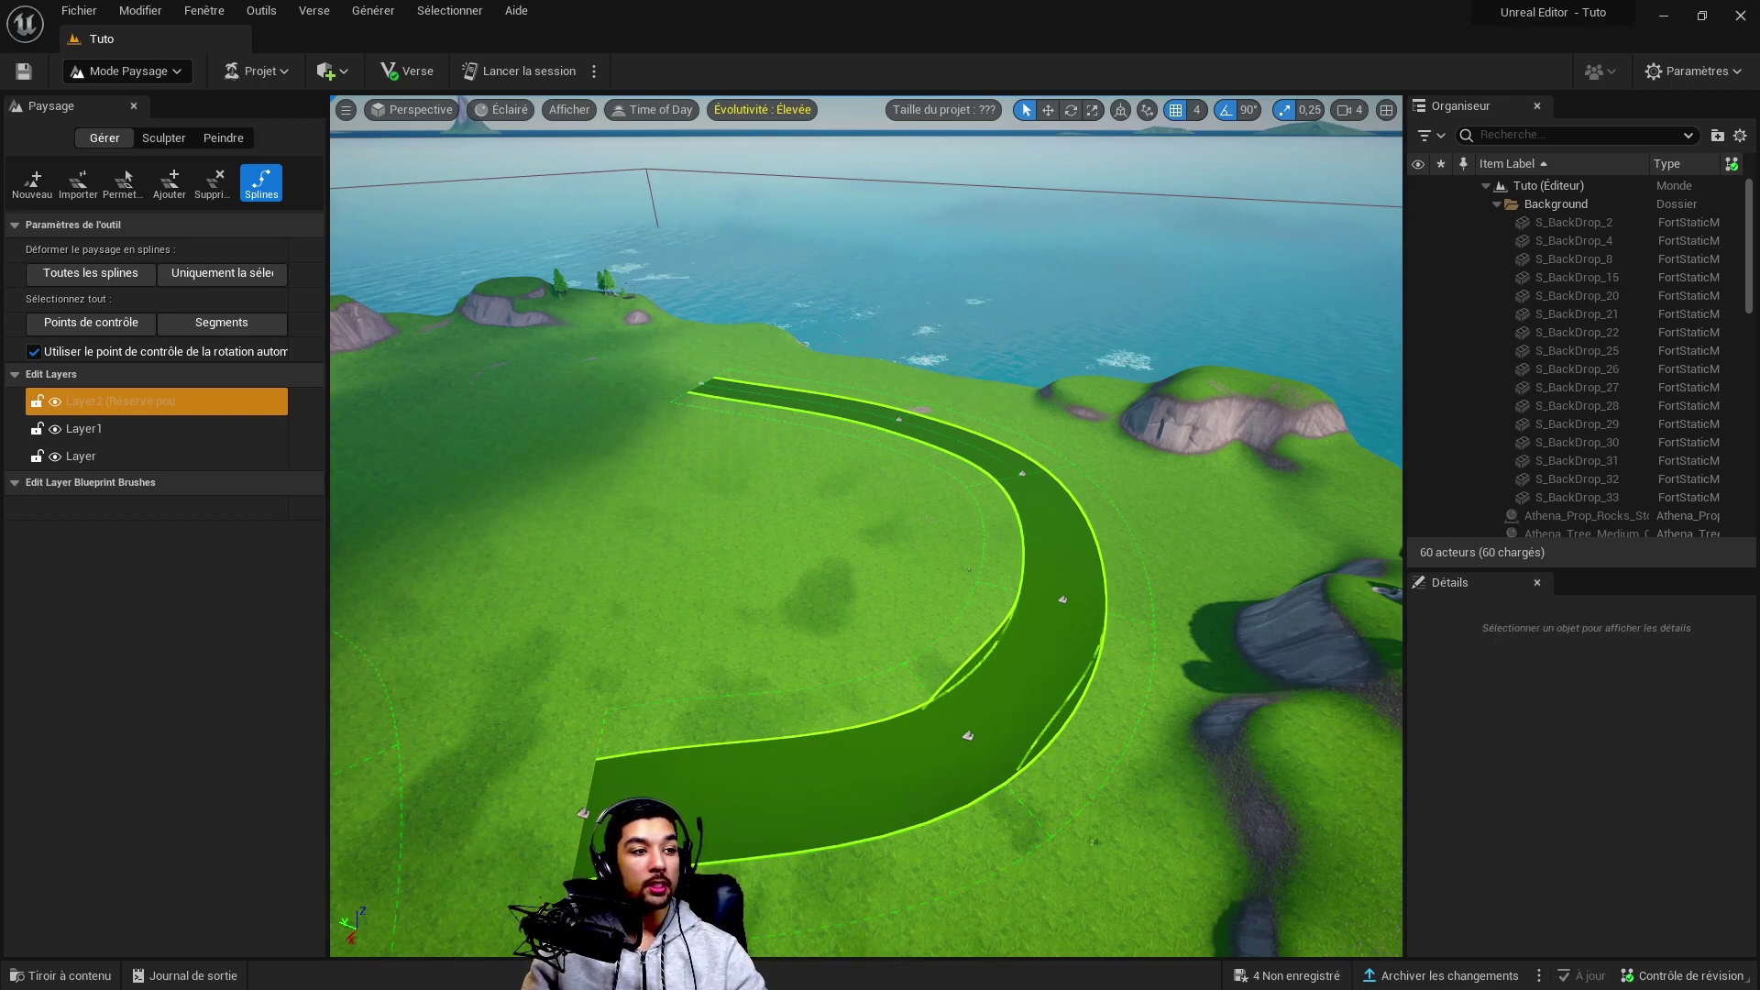
ctrl+click(638, 532)
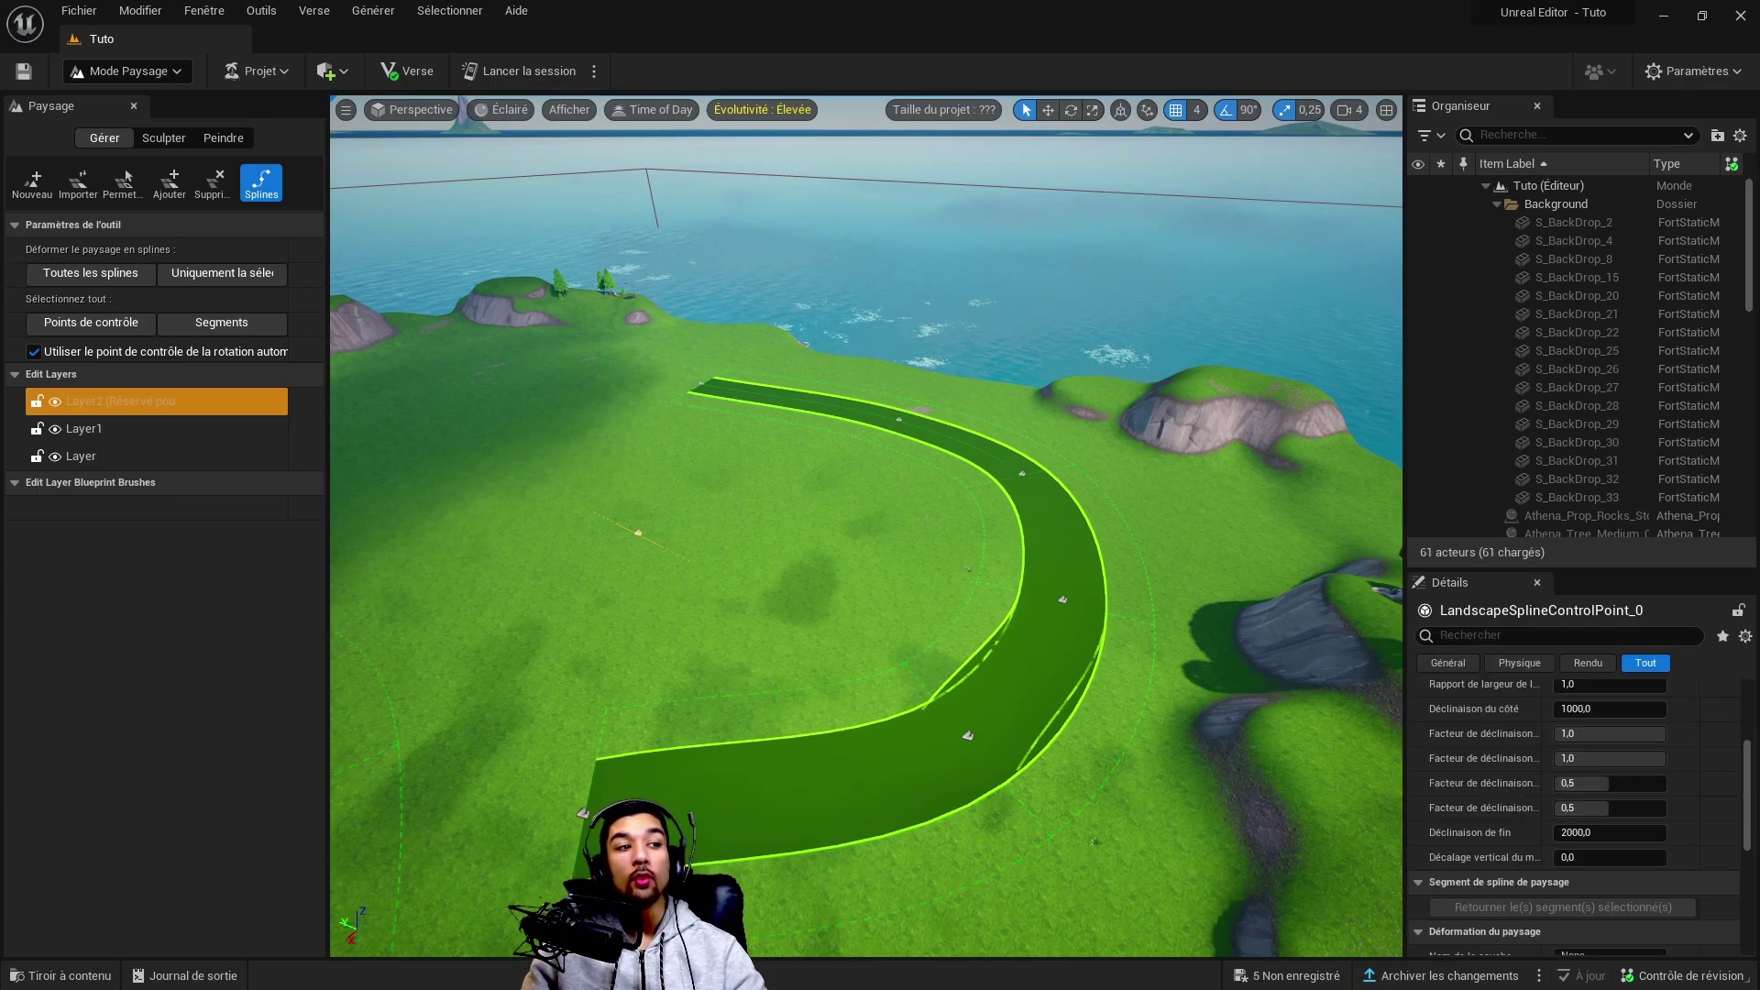
key(ctrl+z)
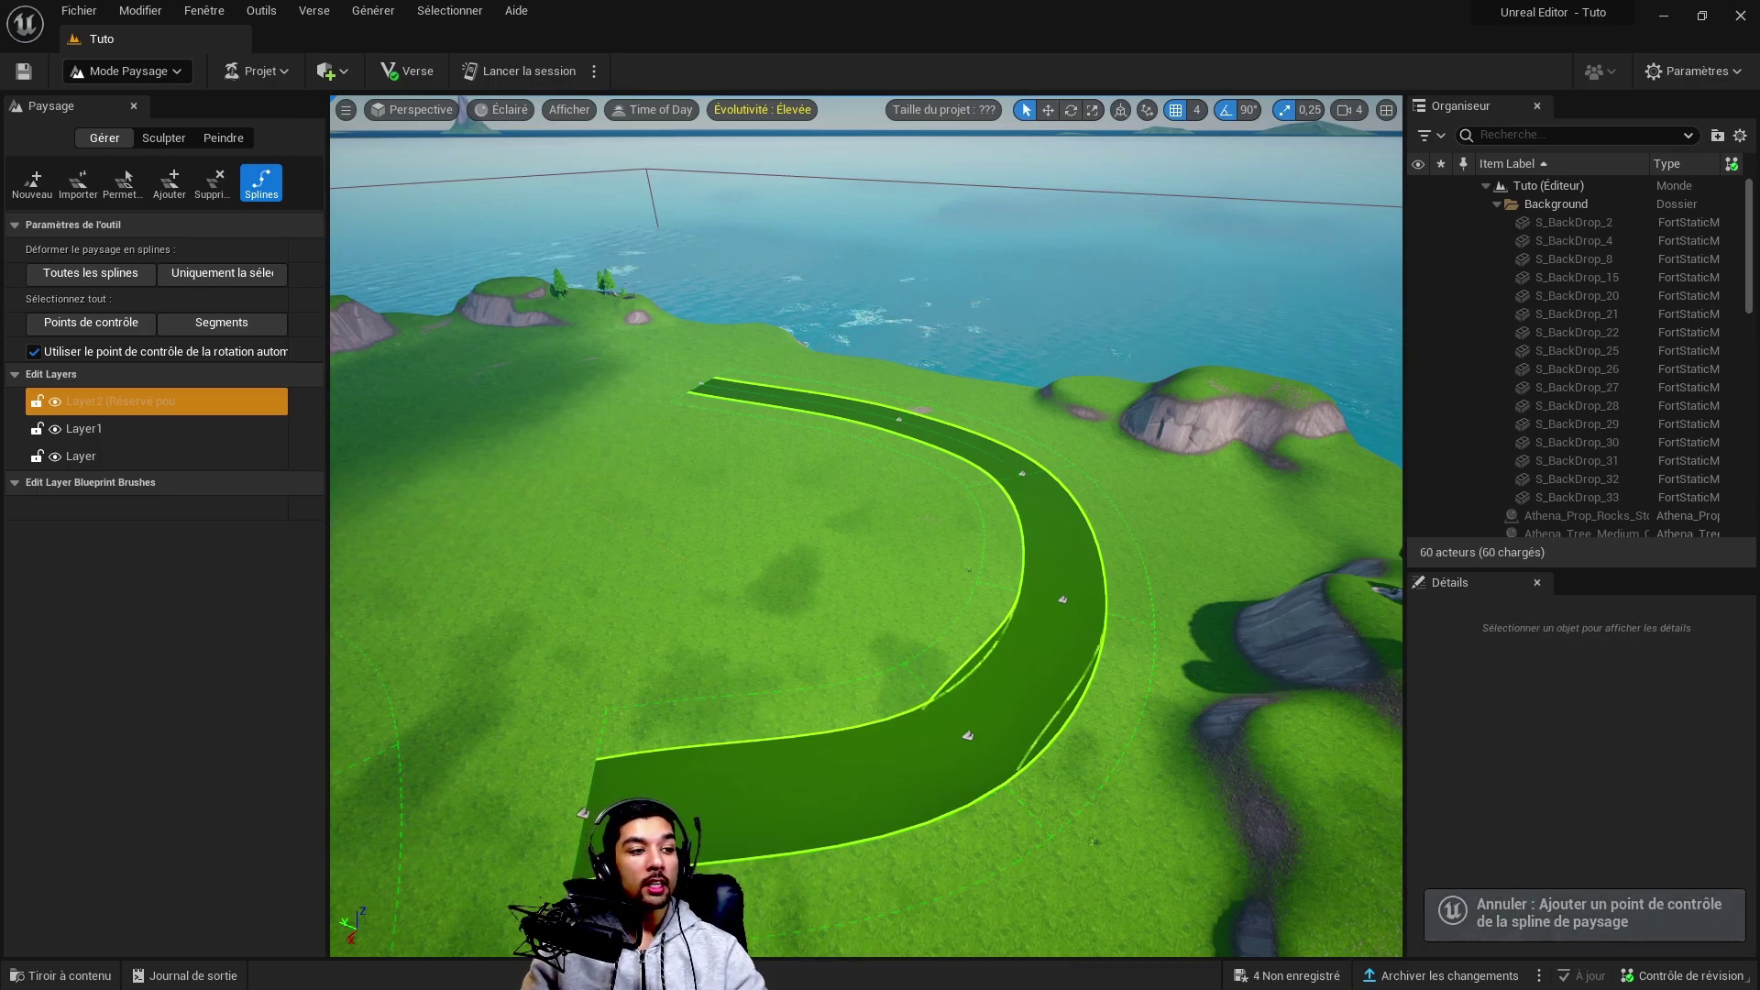
click(583, 813)
ctrl+click(502, 564)
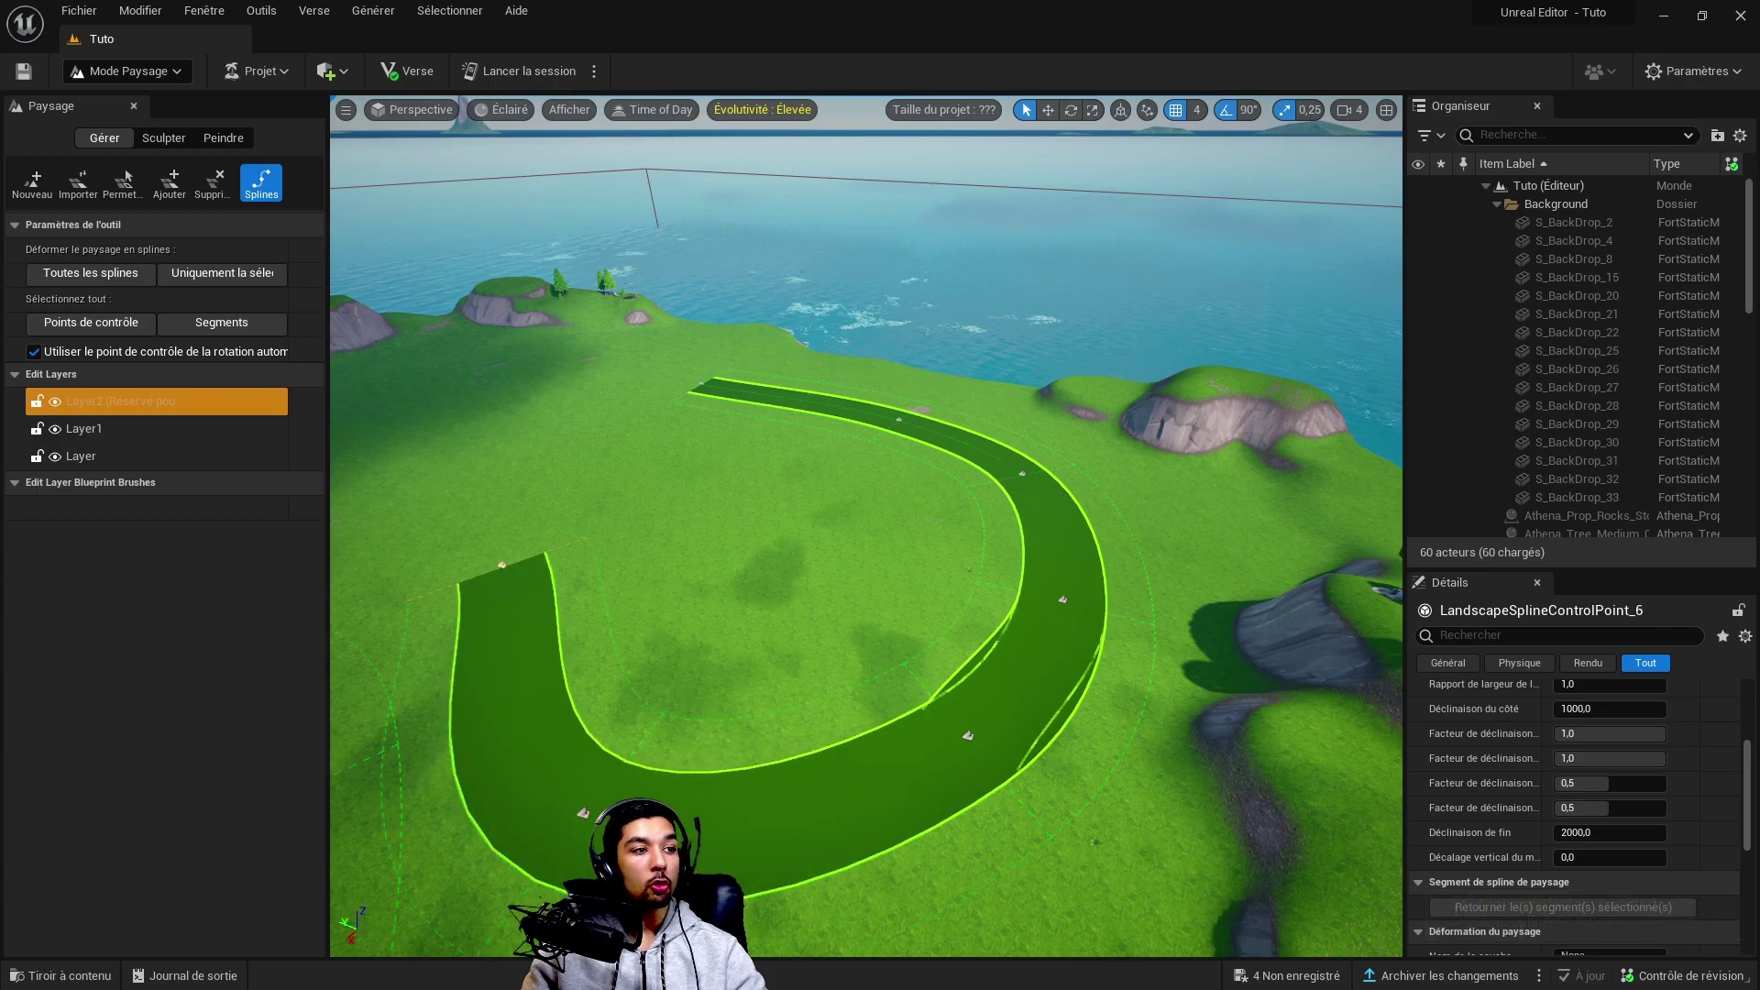
ctrl+click(513, 397)
ctrl+click(629, 355)
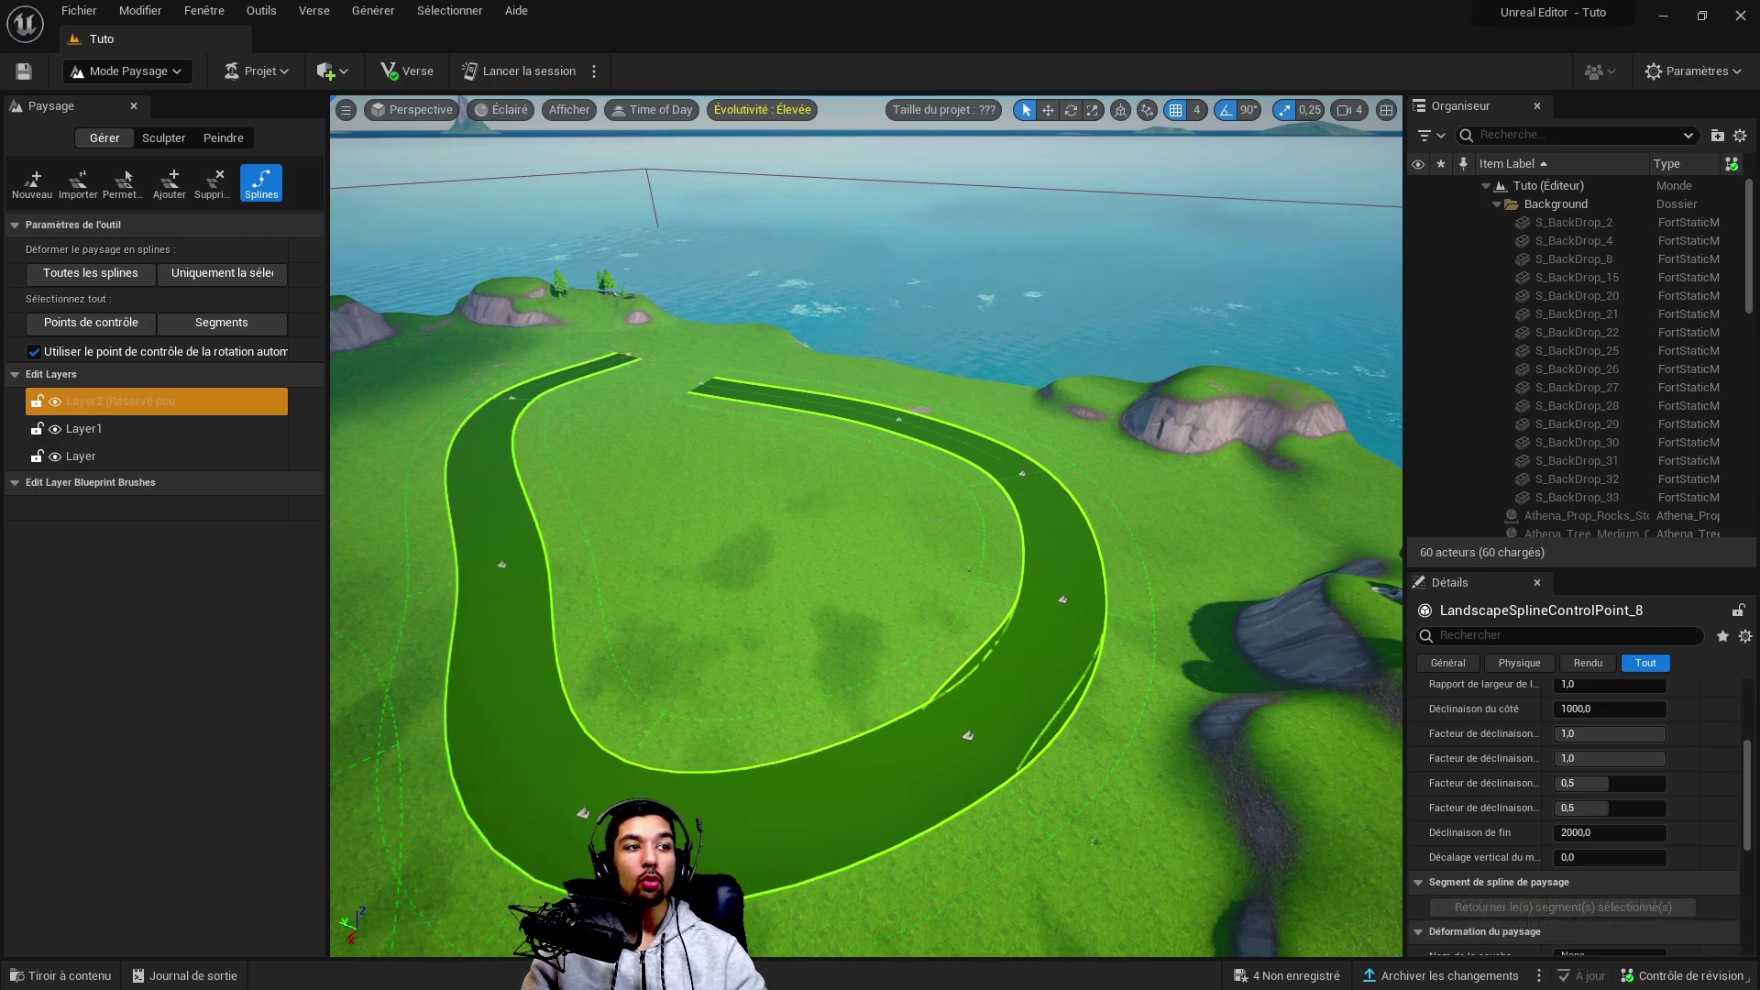
Join the upper road end to the lower road through two more points, closing the loop
mouse_move(866, 522)
right_down()
mouse_move(916, 513)
mouse_move(789, 785)
right_up()
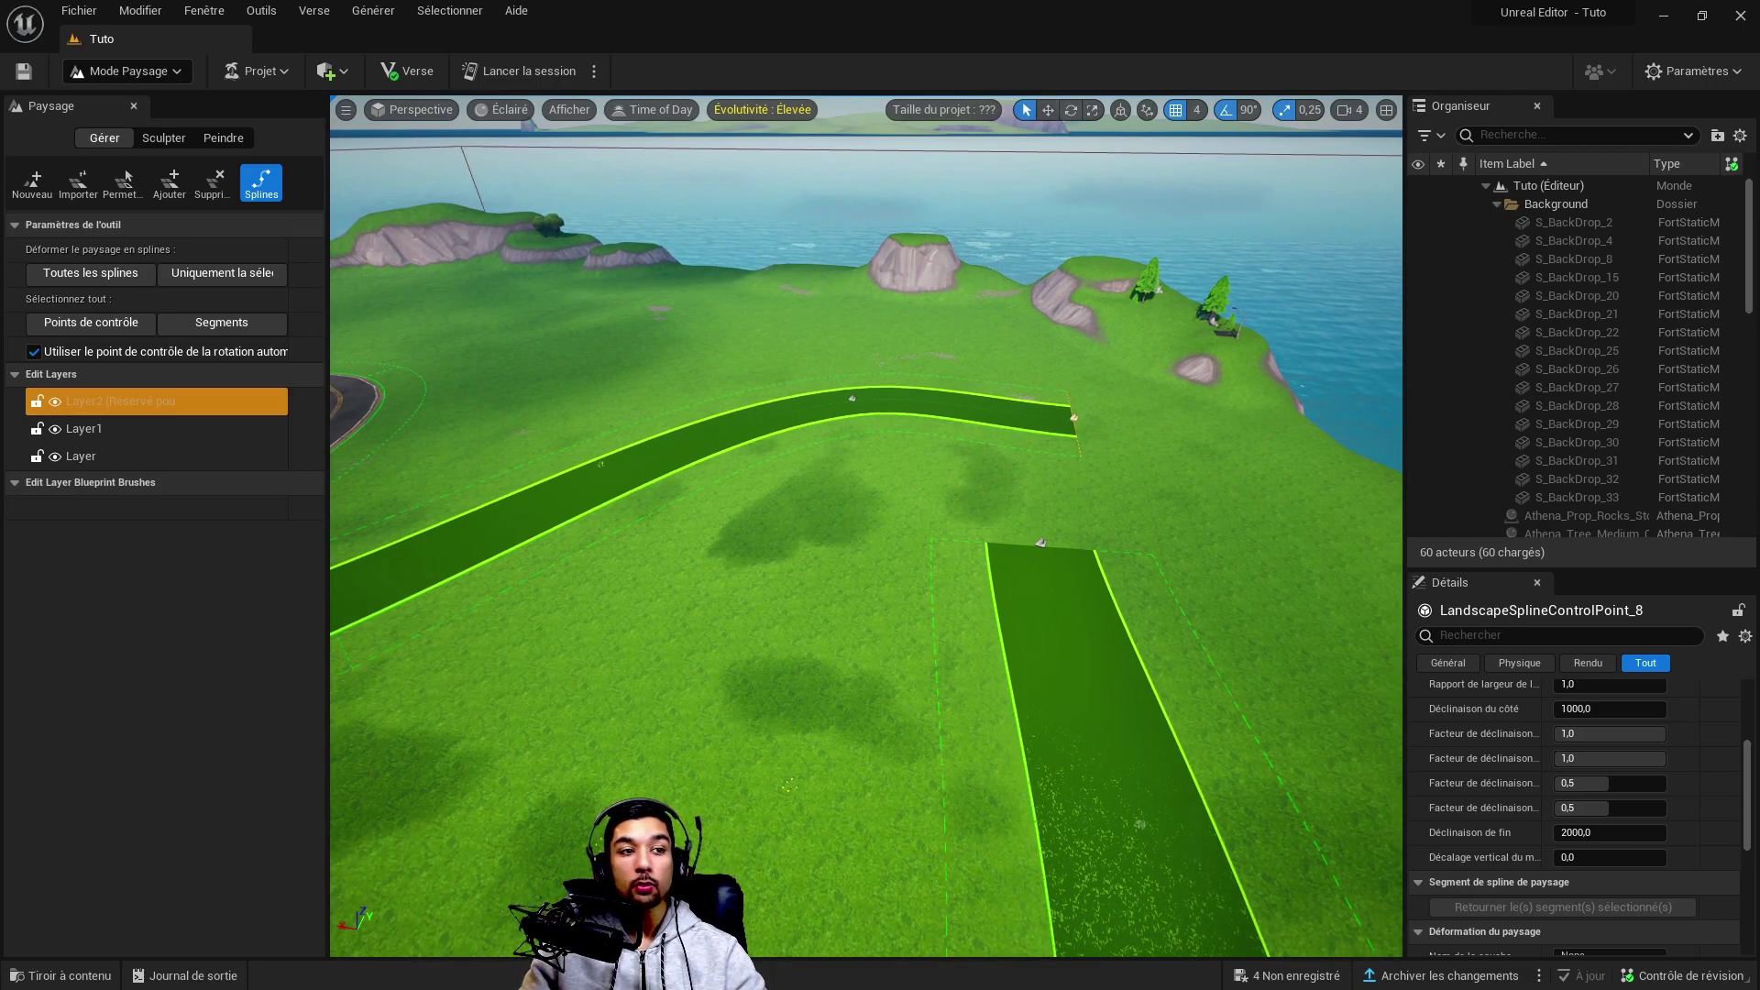
ctrl+click(1073, 418)
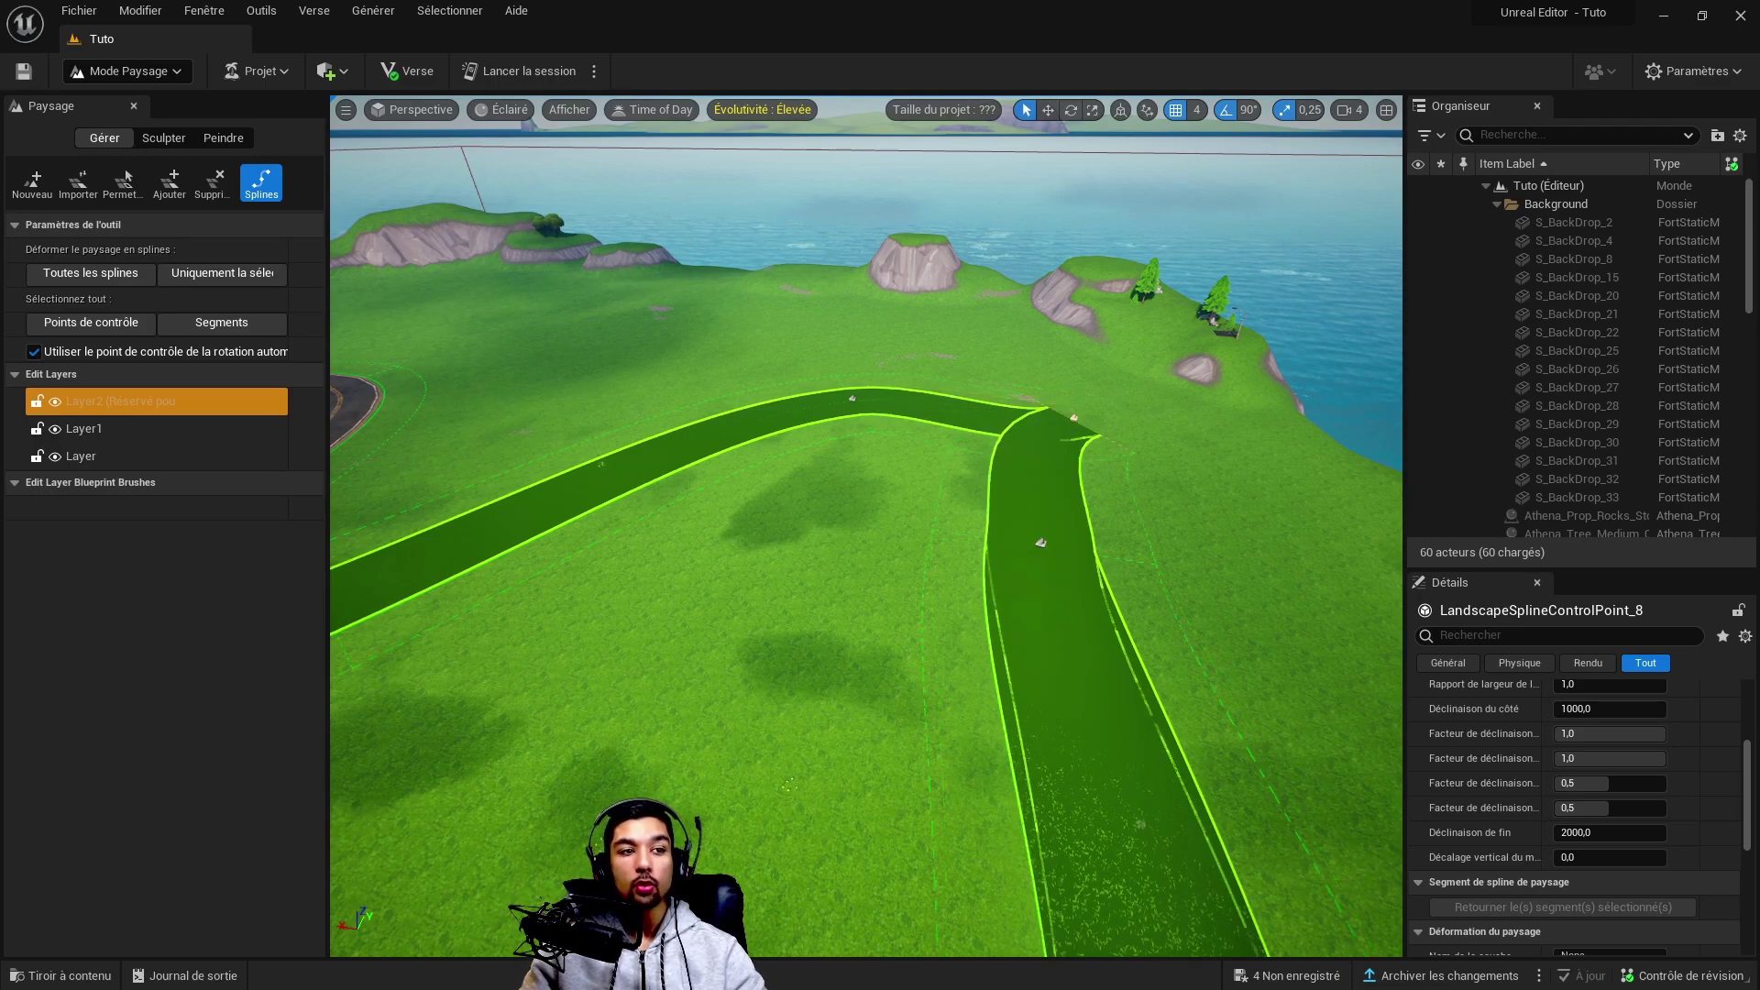
key(ctrl+z)
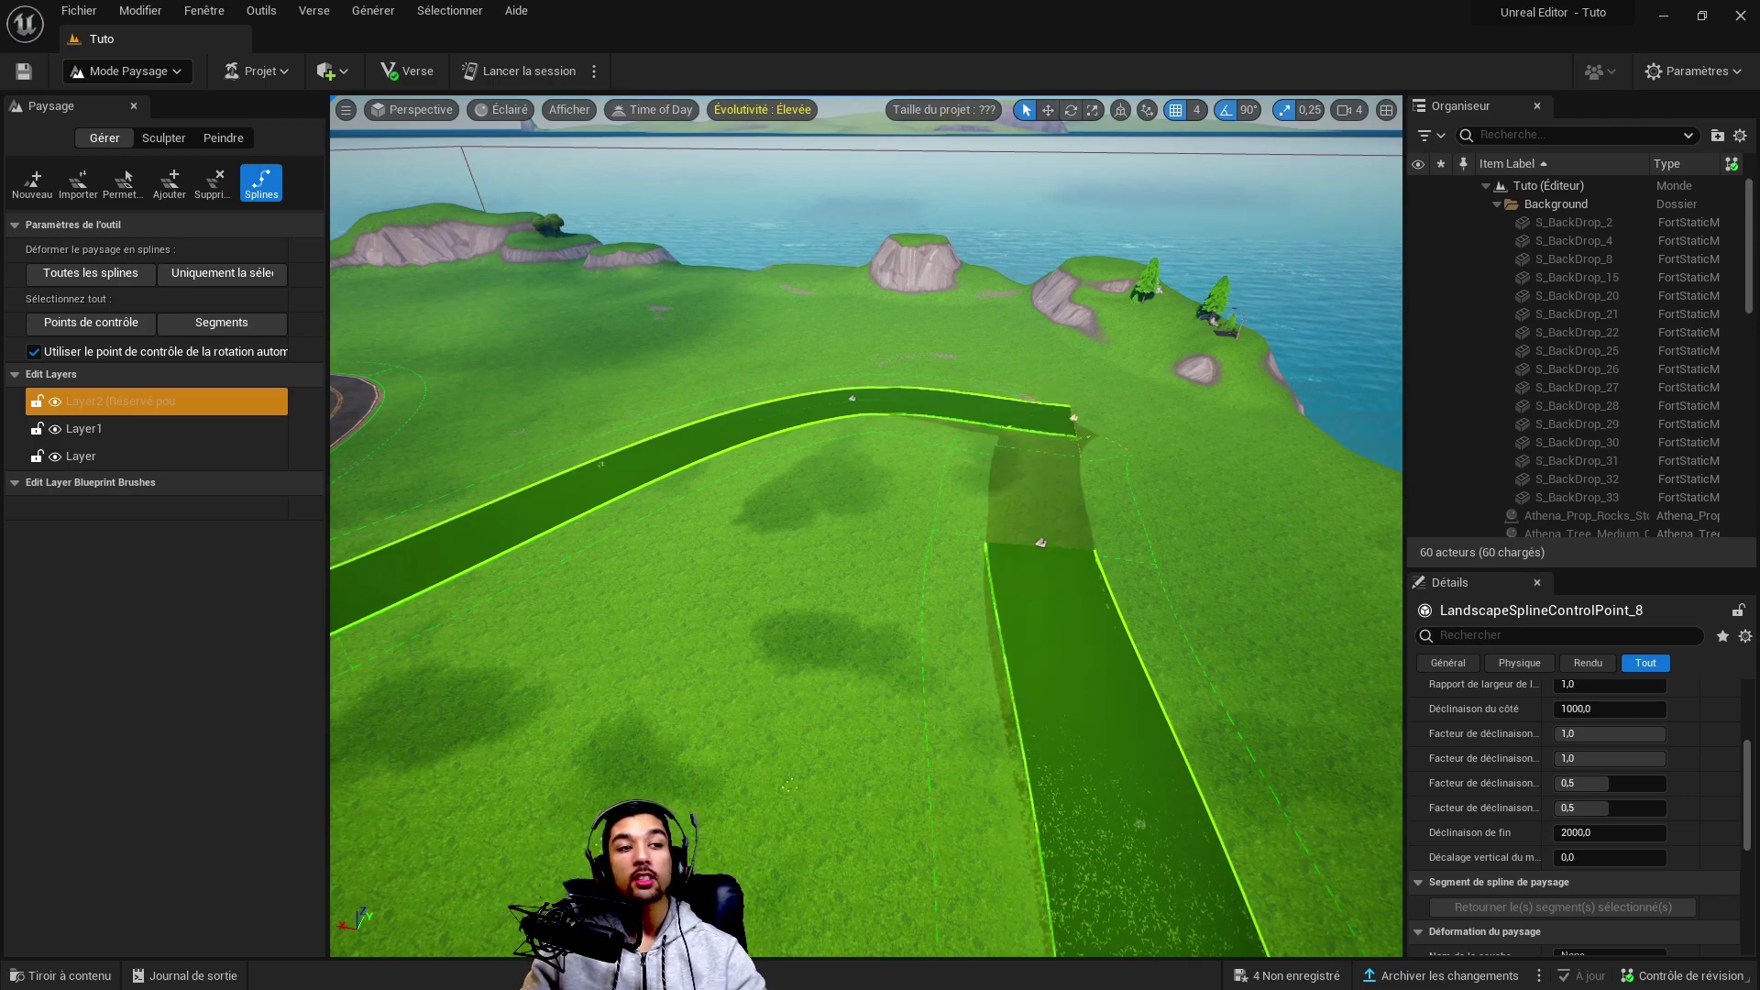
ctrl+click(907, 323)
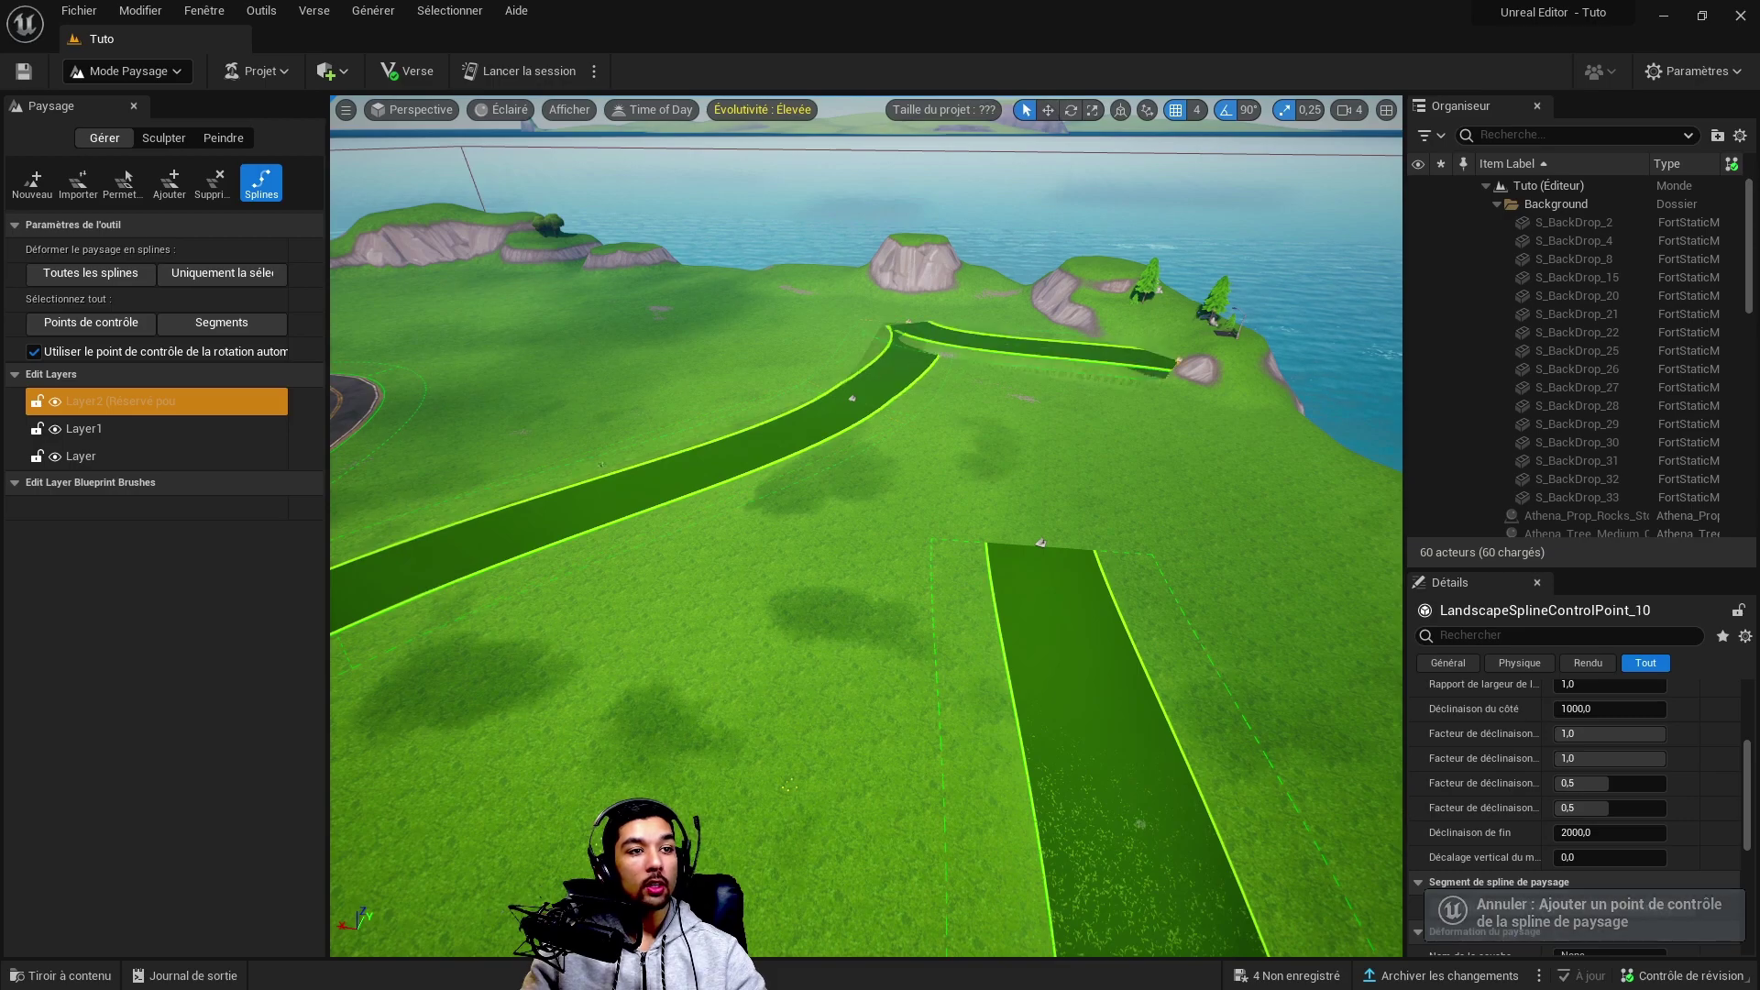
key(ctrl+z)
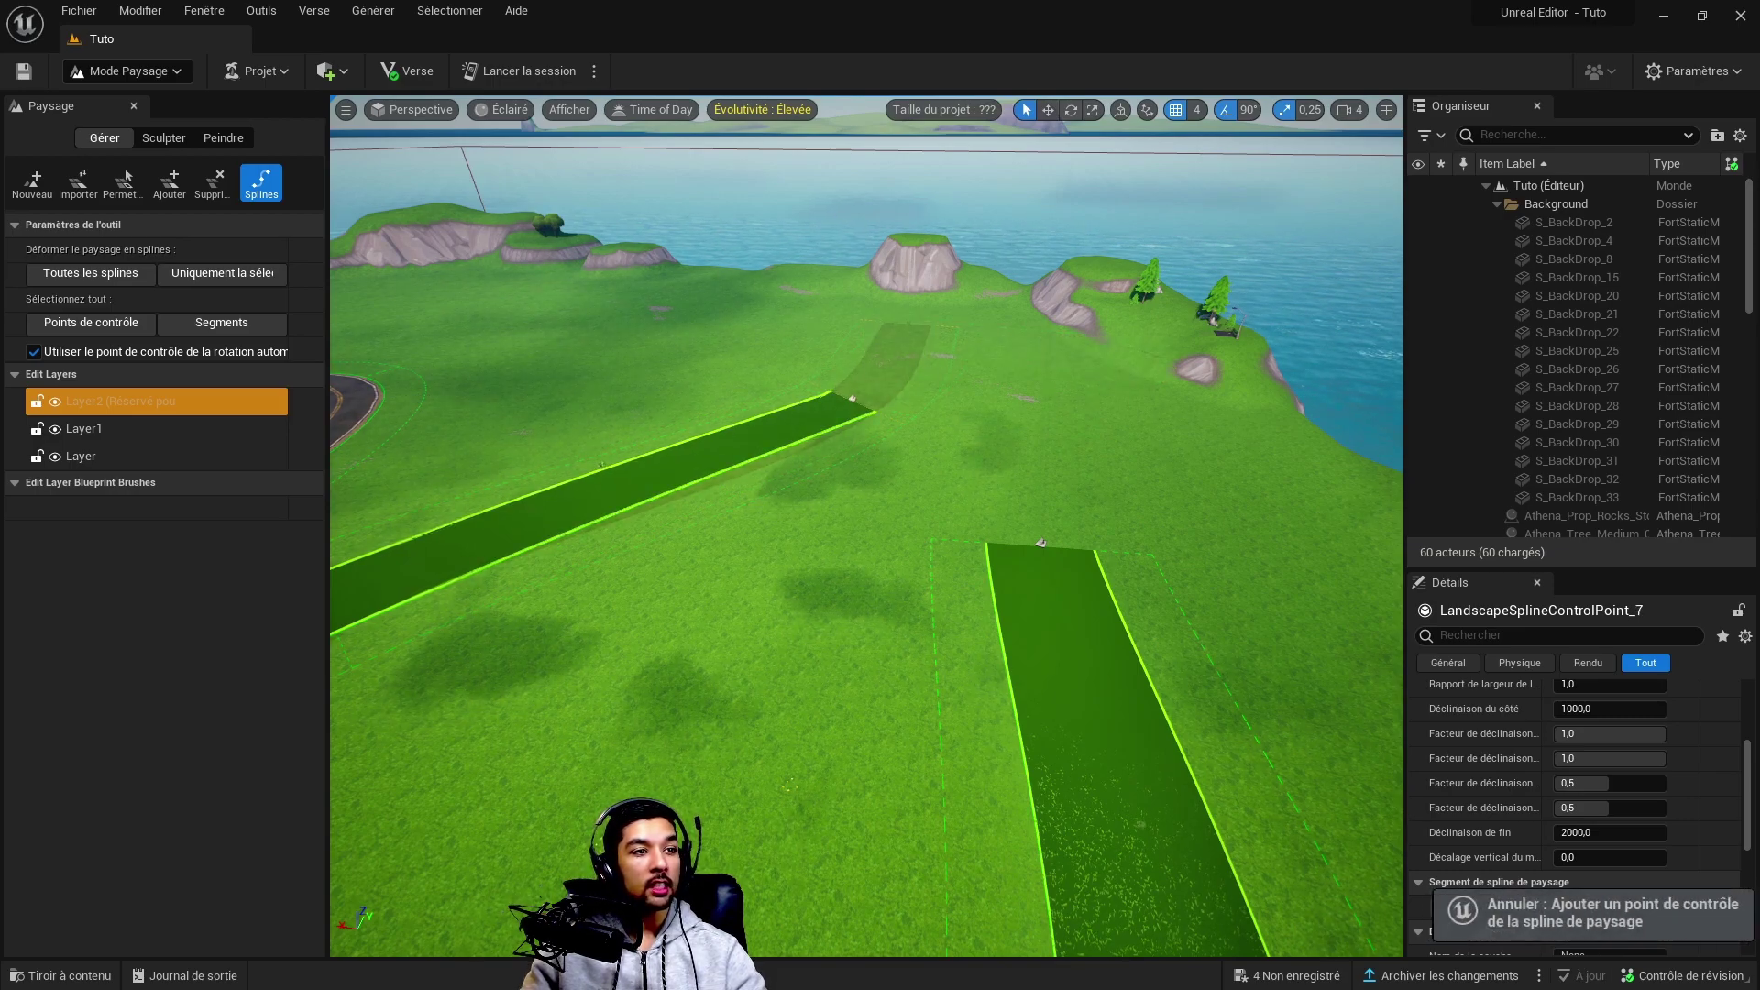
ctrl+click(972, 383)
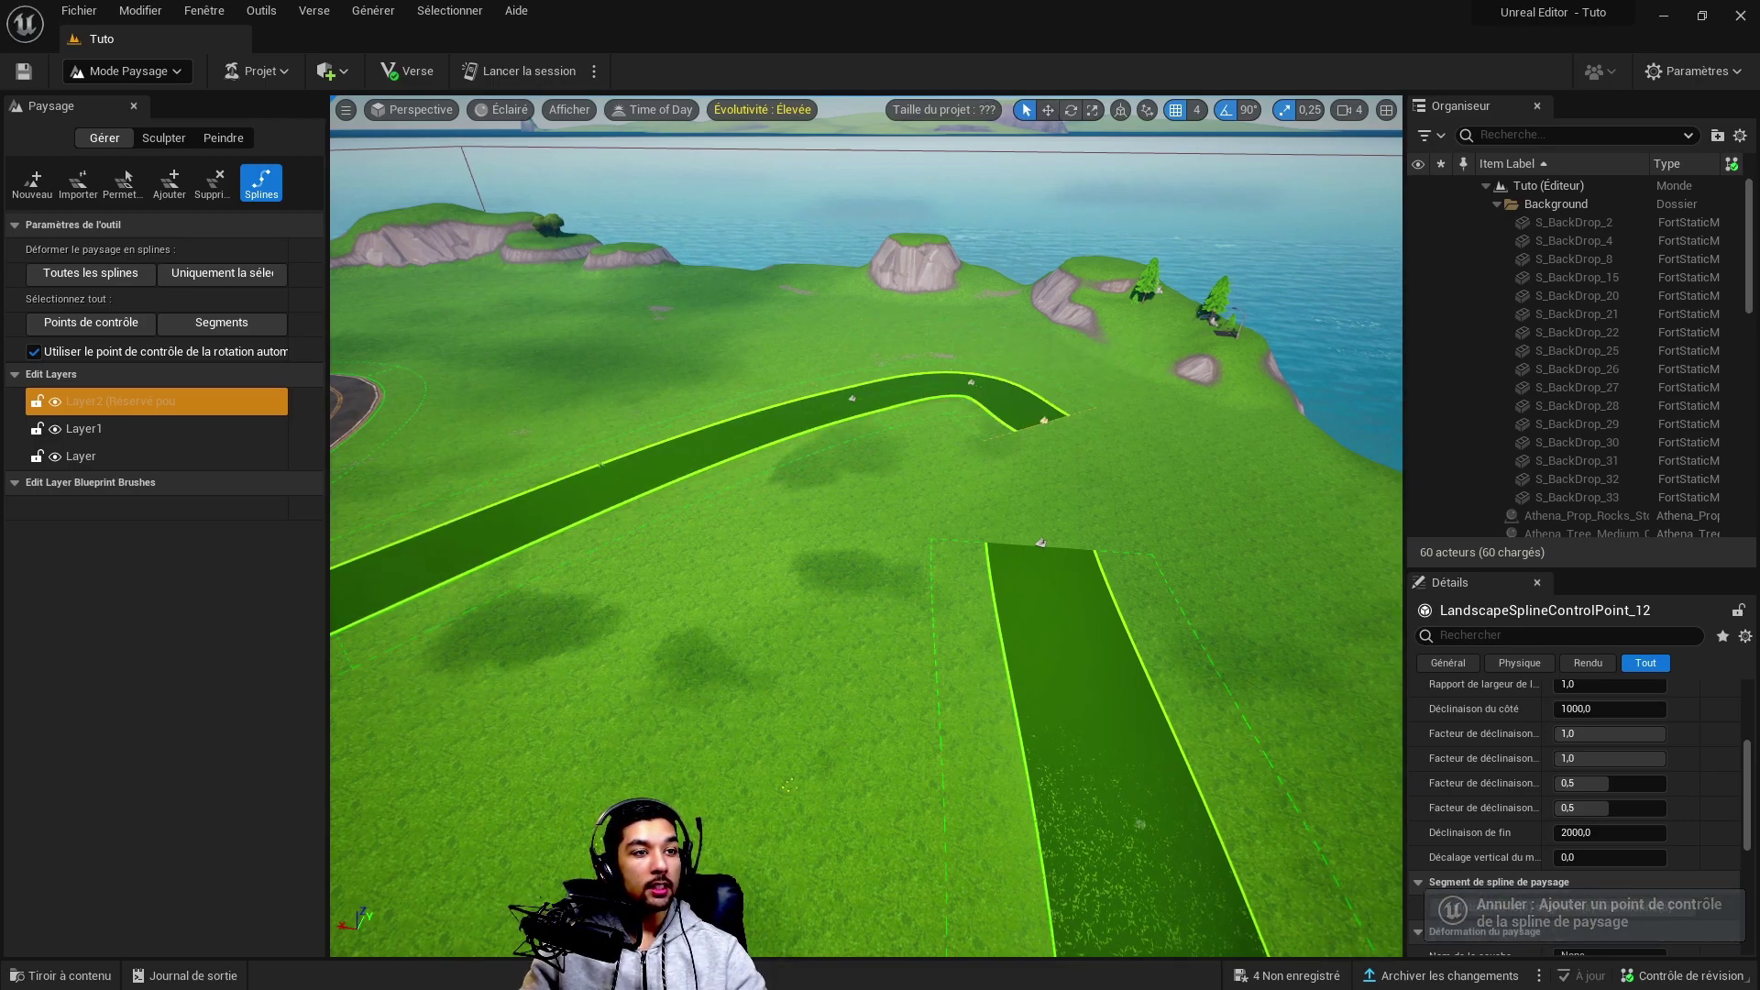
ctrl+click(1041, 475)
ctrl+click(1040, 543)
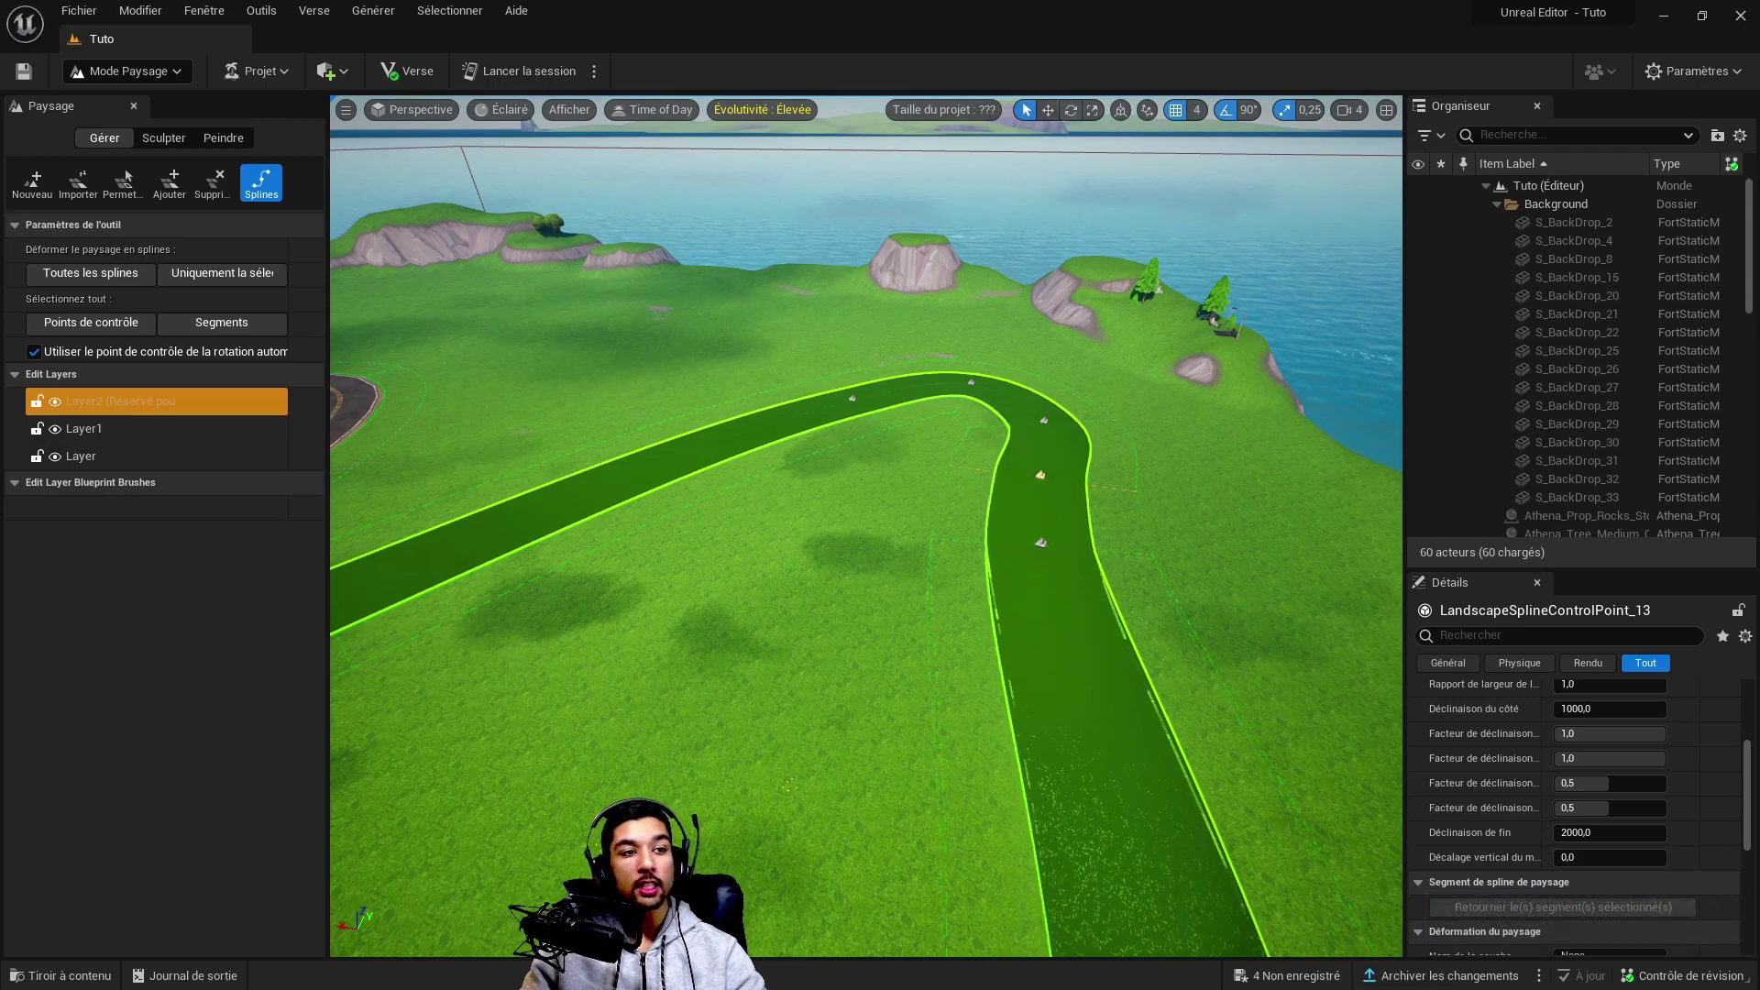
right_drag(789, 785, 904, 793)
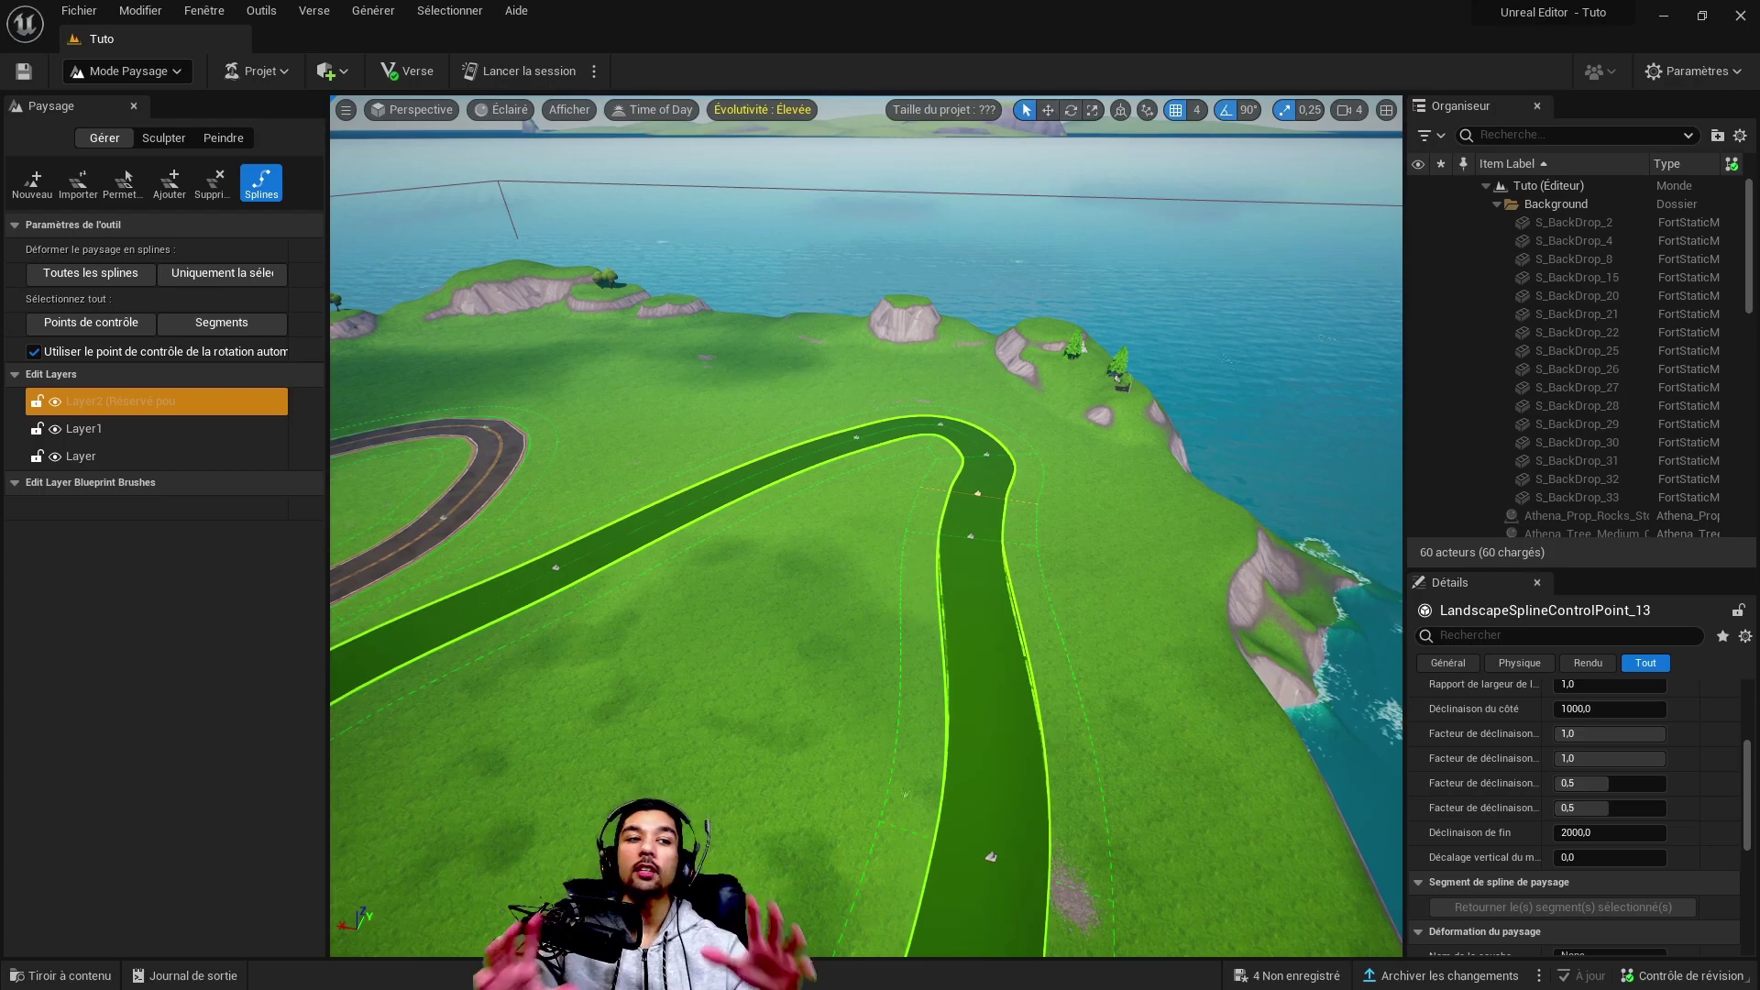
right_drag(905, 792, 889, 738)
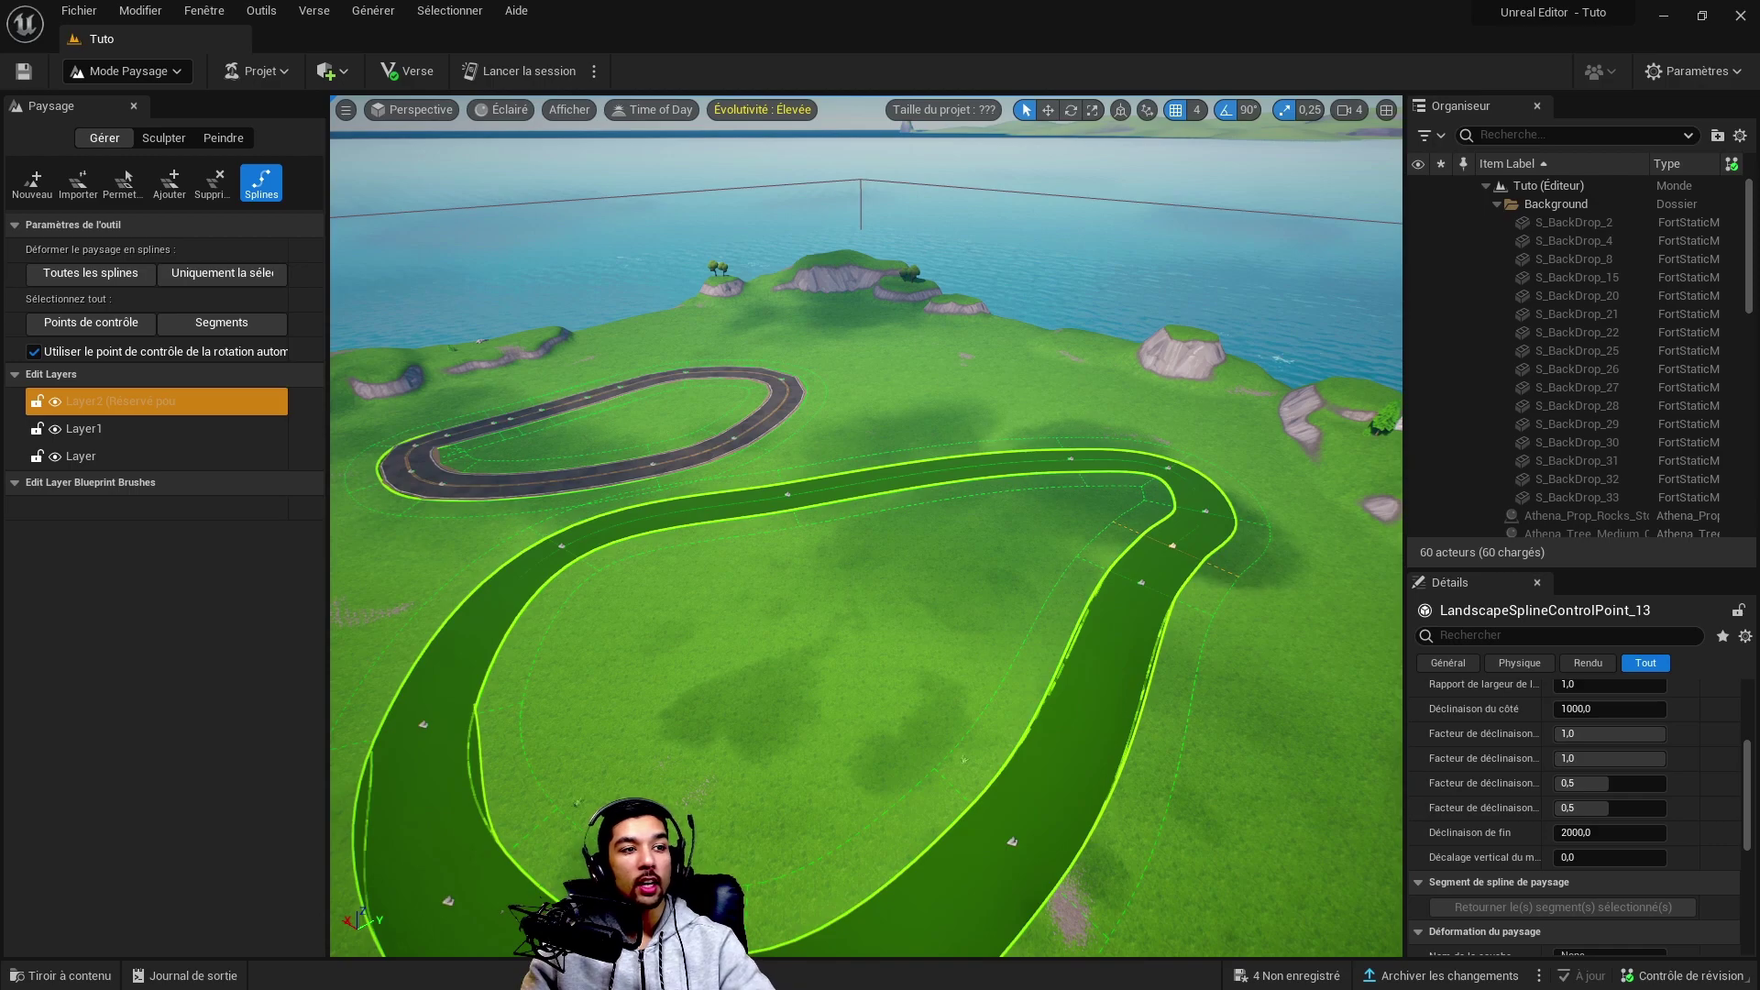
scroll(1577, 806, down, 4)
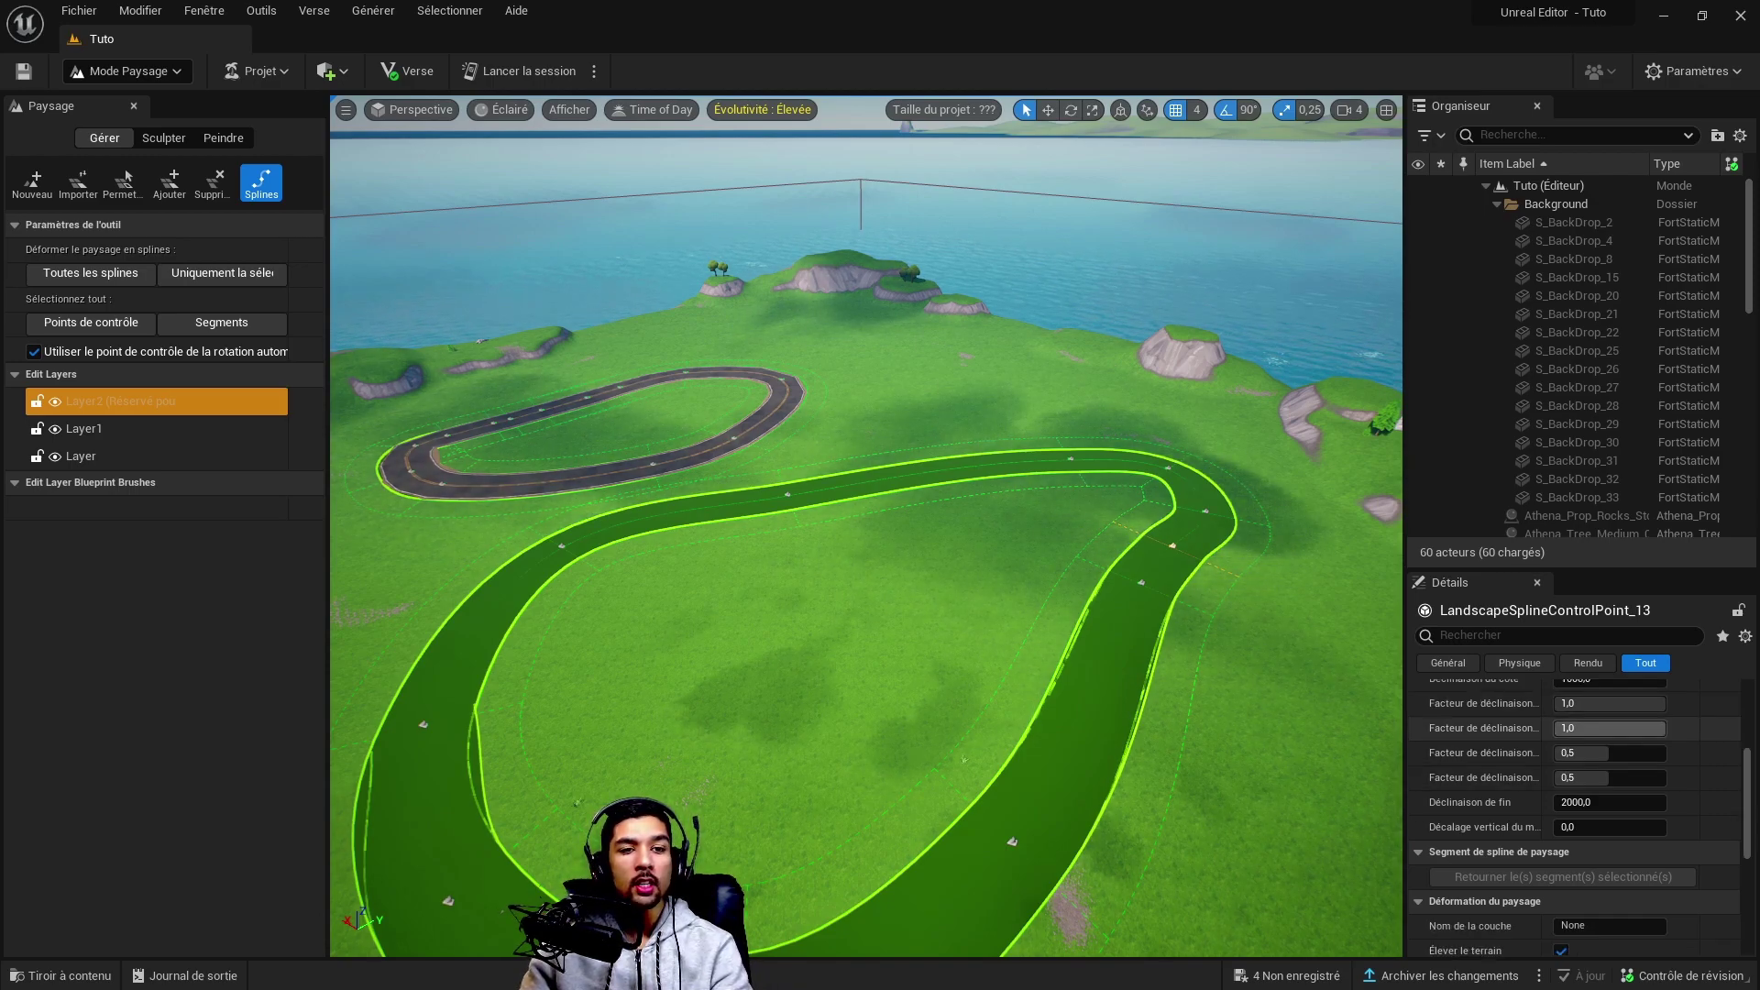
scroll(1576, 807, up, 3)
scroll(1577, 807, down, 2)
scroll(1576, 807, down, 2)
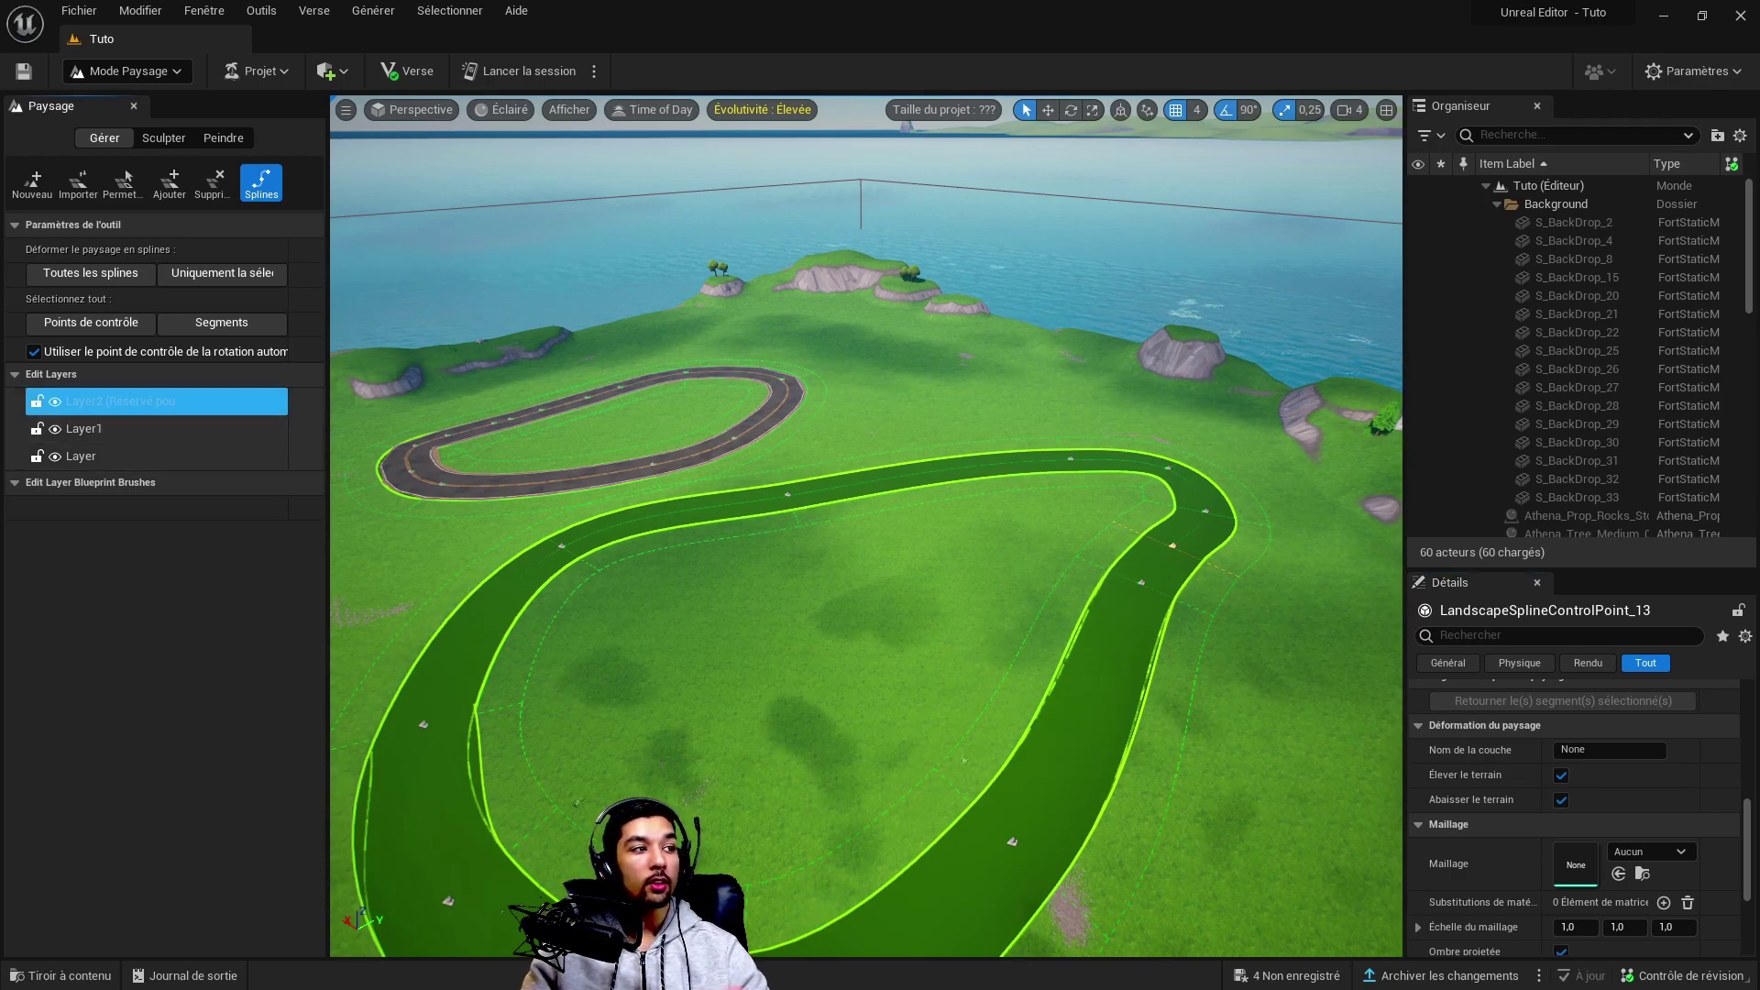
key(Escape)
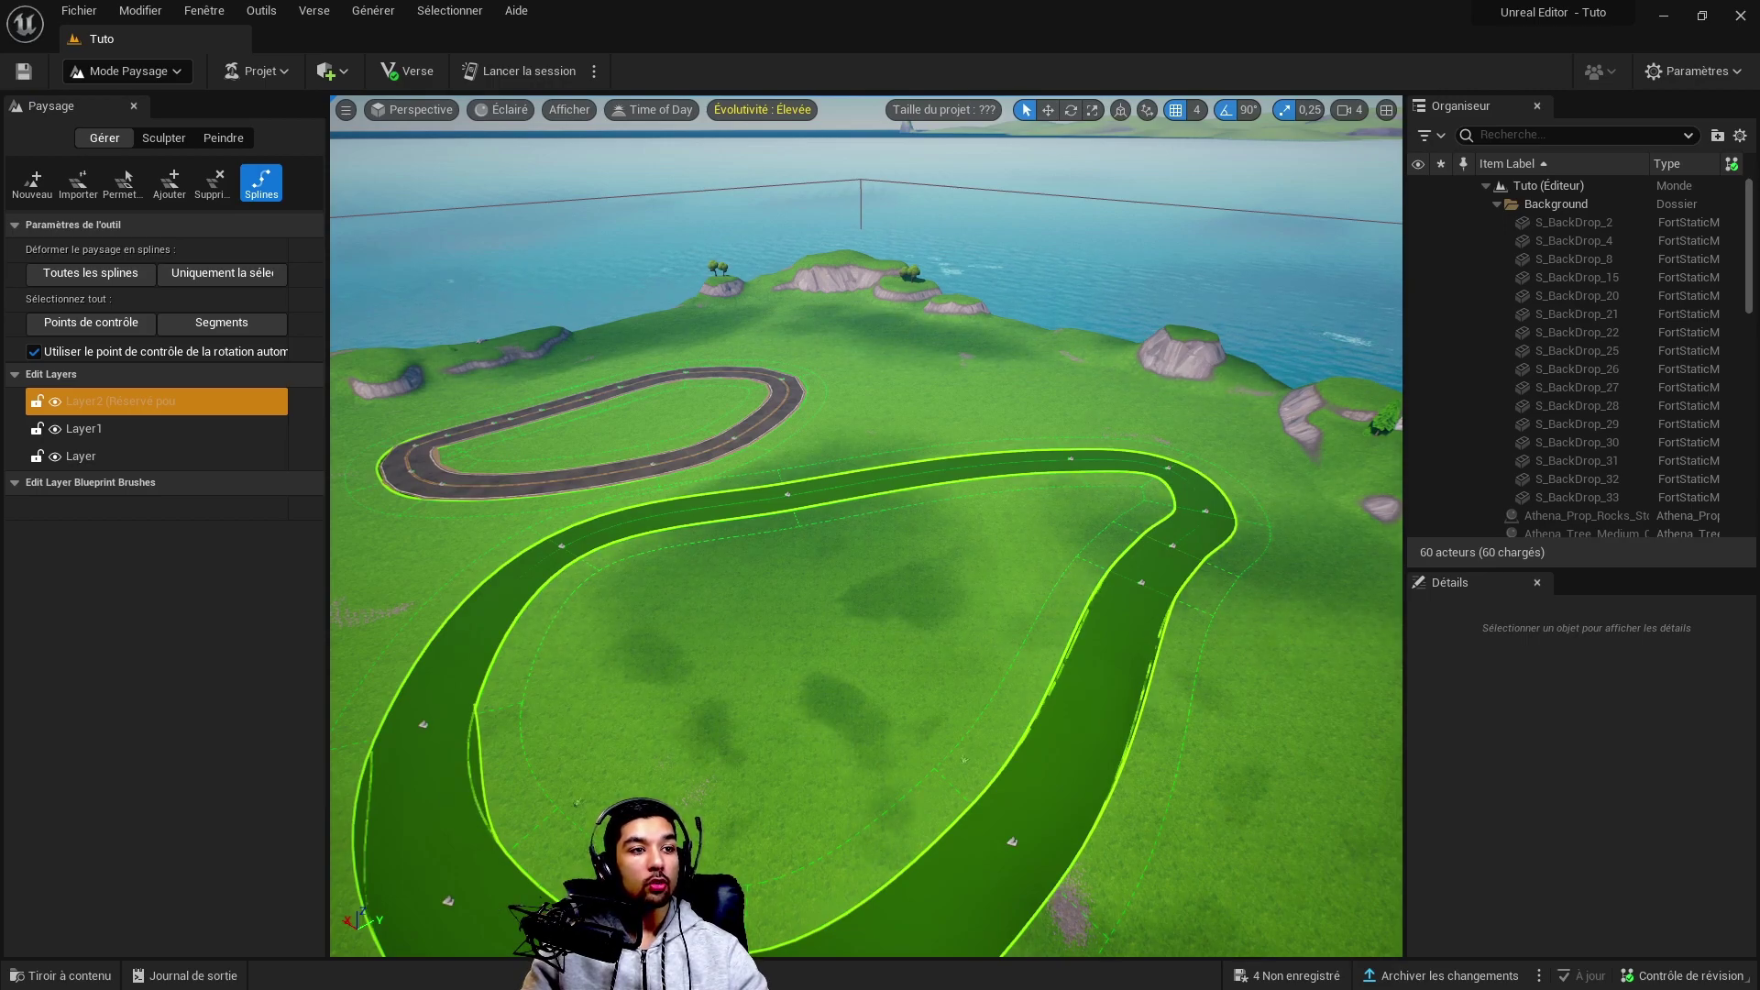
Select several road segments, then use Ctrl+A to select every segment and point of the loop
click(944, 467)
click(683, 513)
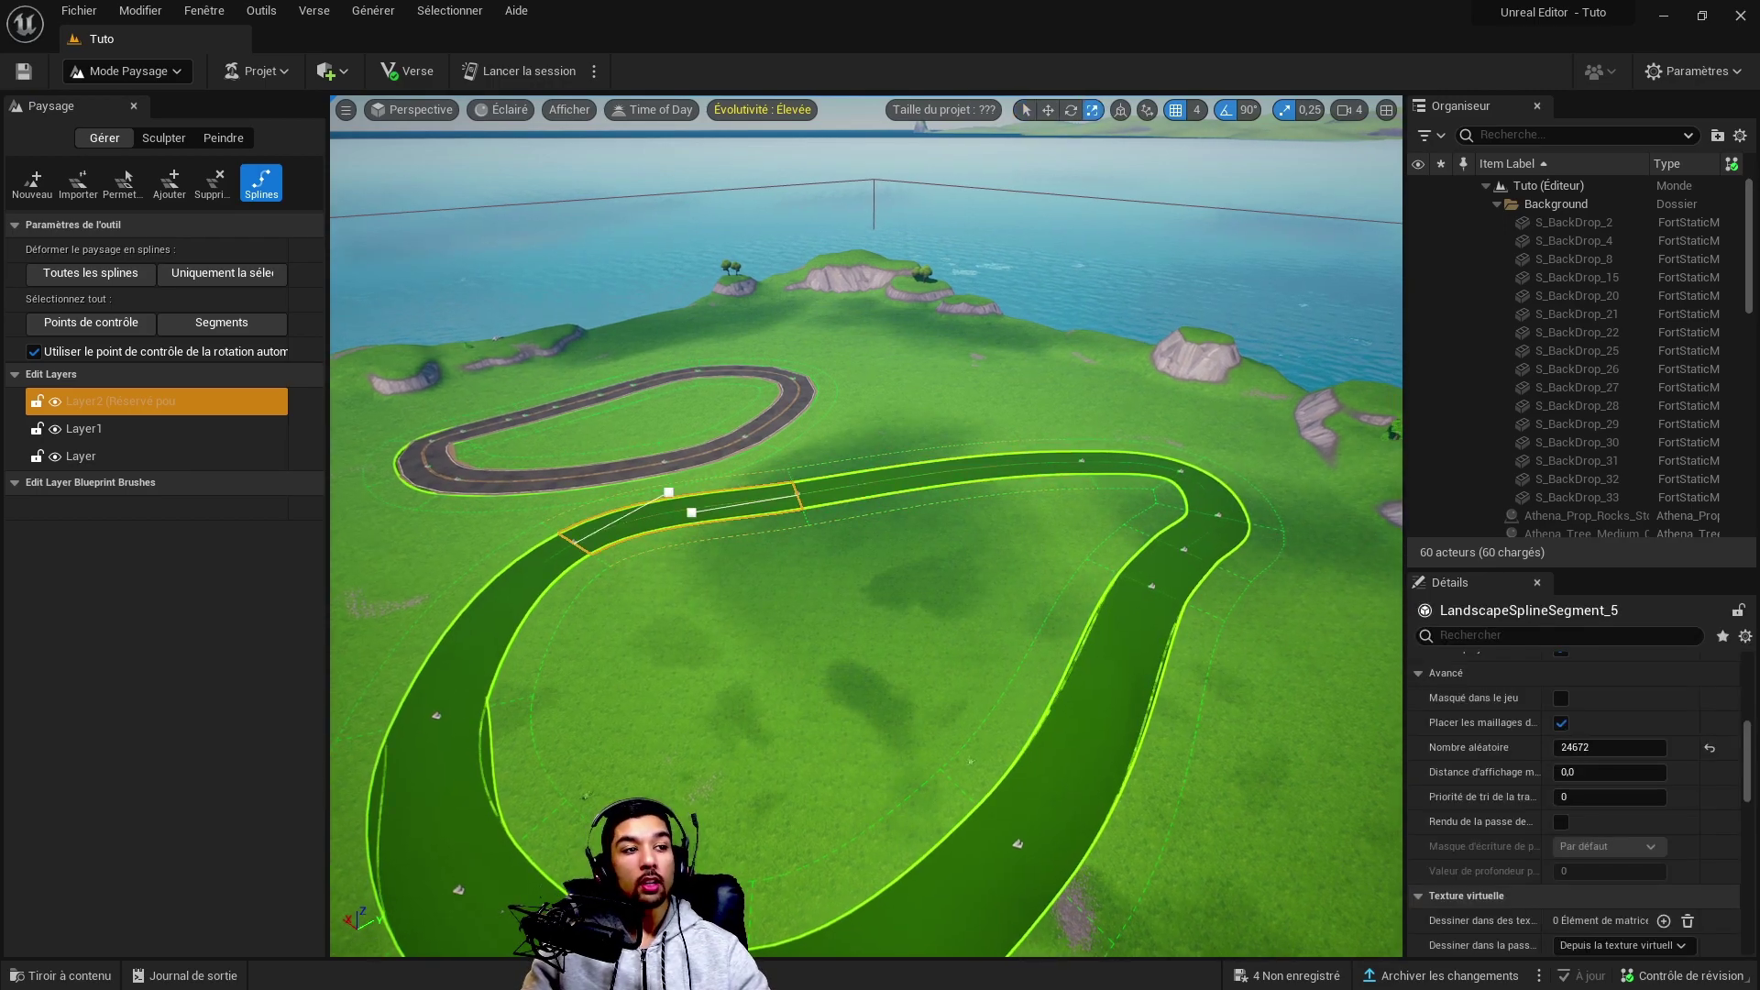
shift+click(944, 470)
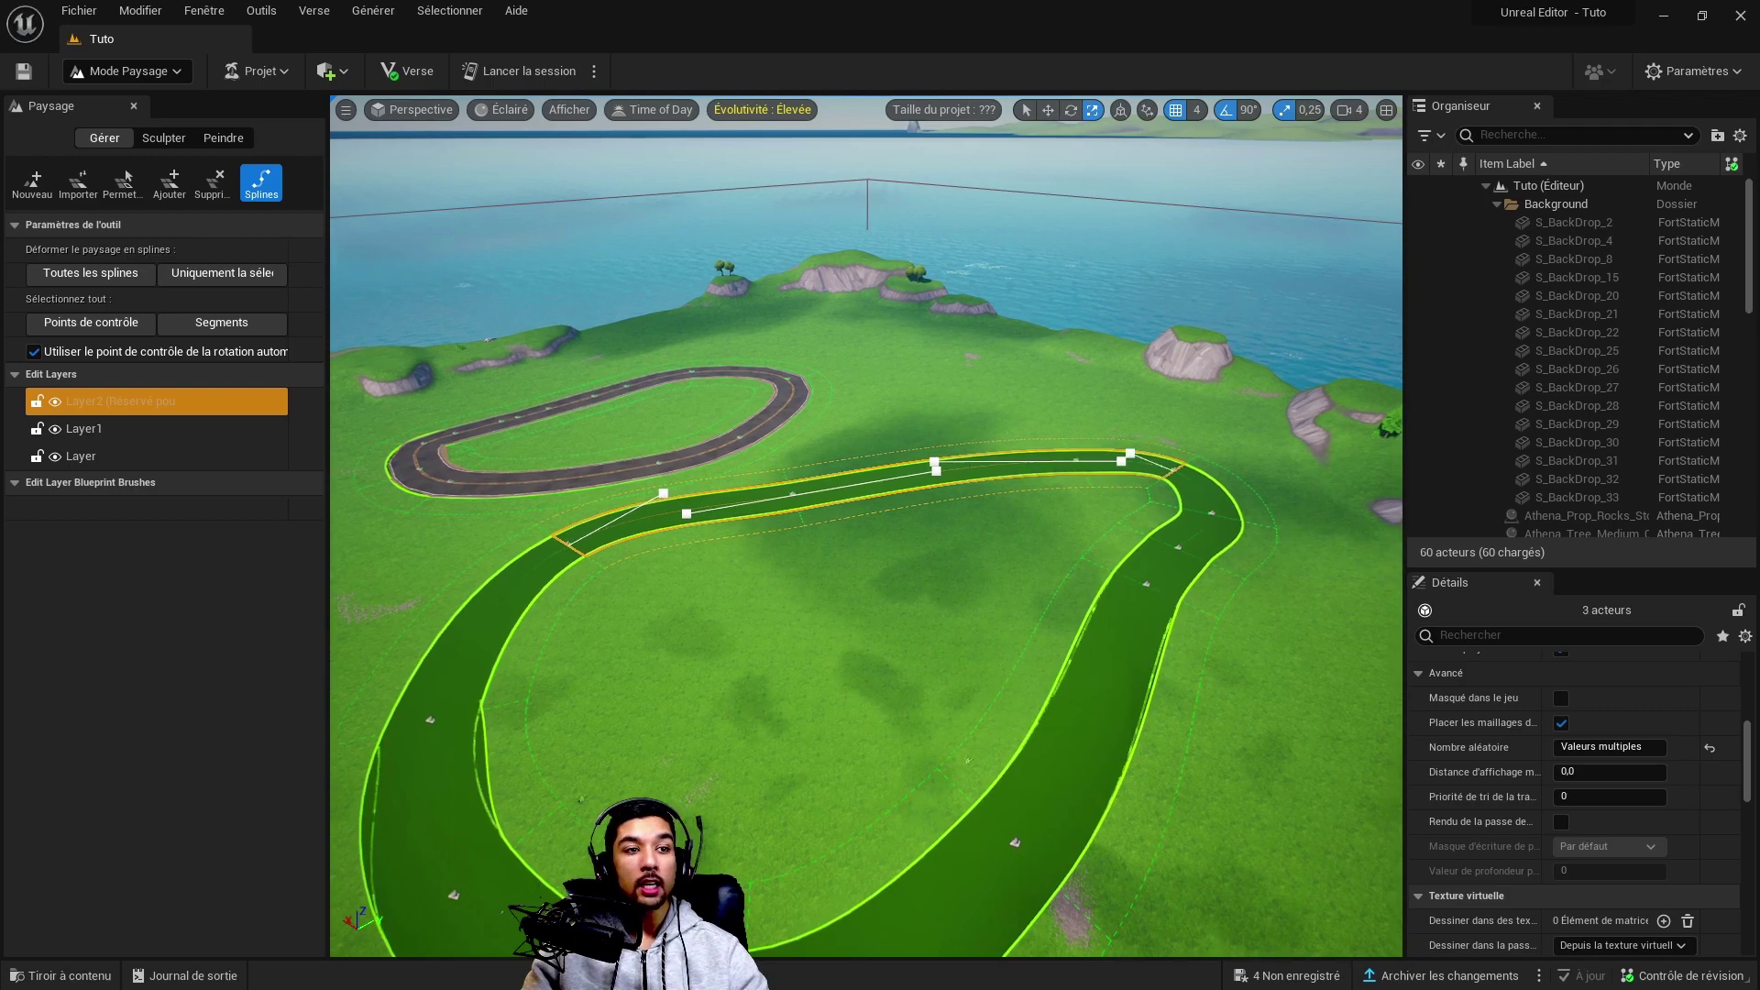
shift+click(1178, 469)
shift+click(1162, 582)
shift+click(1063, 751)
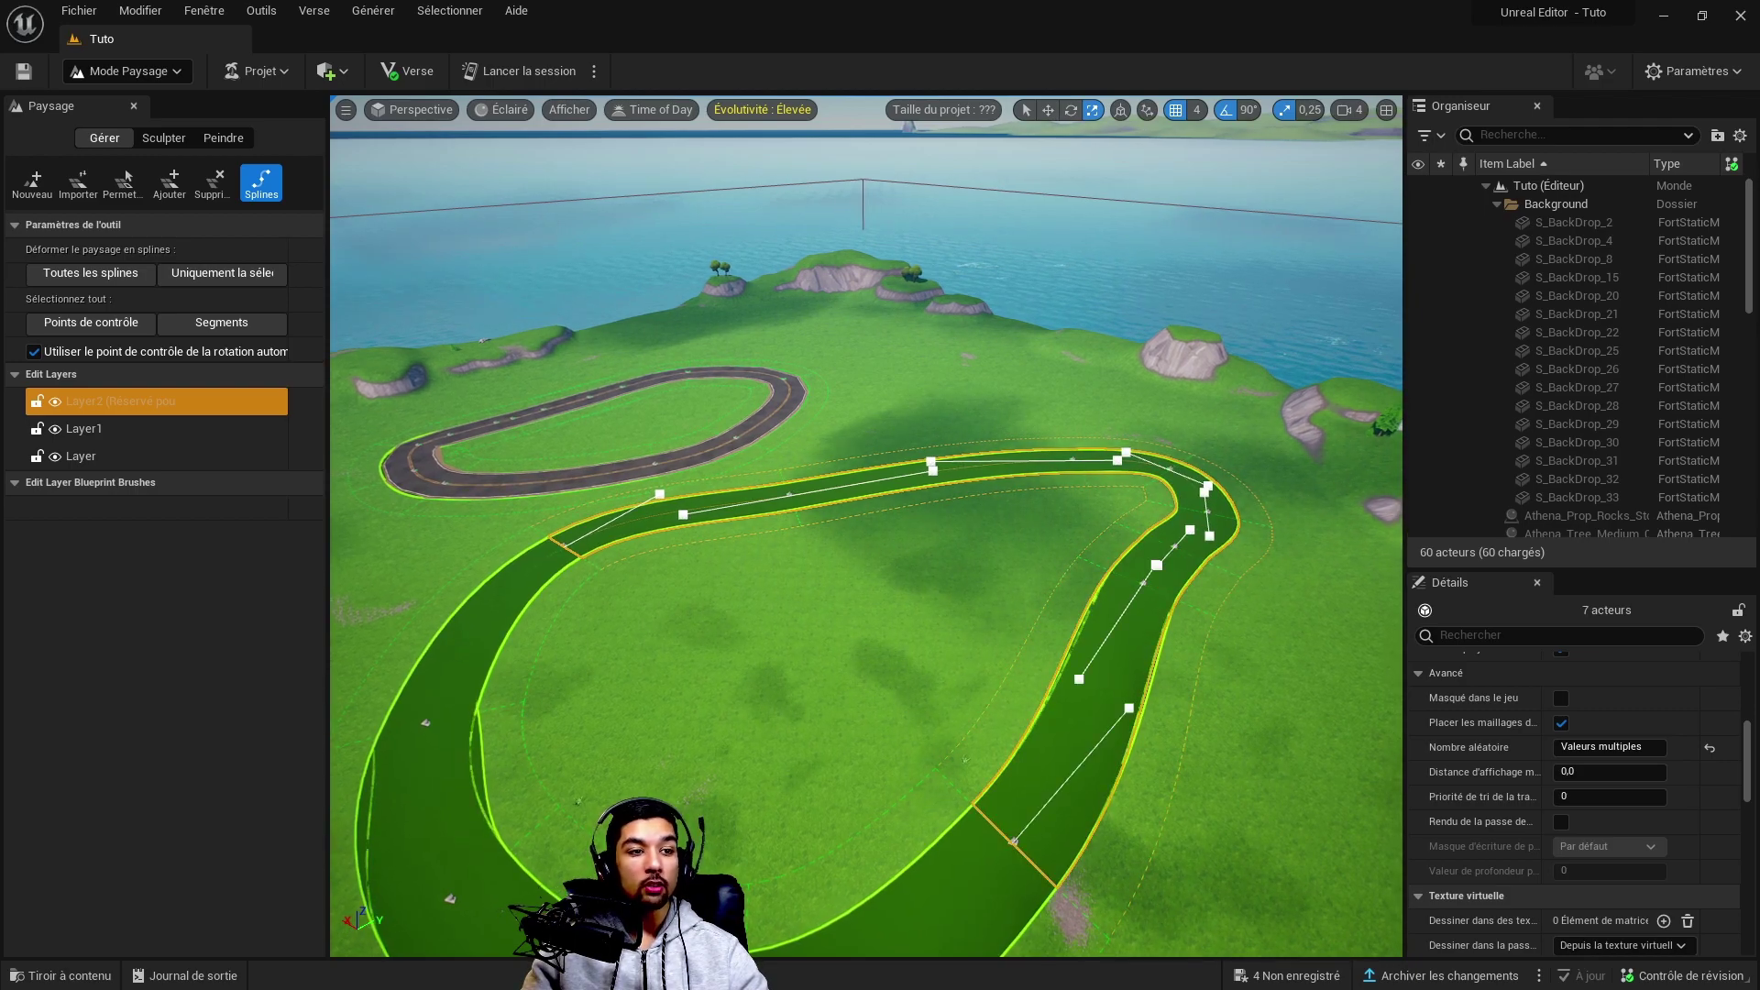
key(ctrl+a)
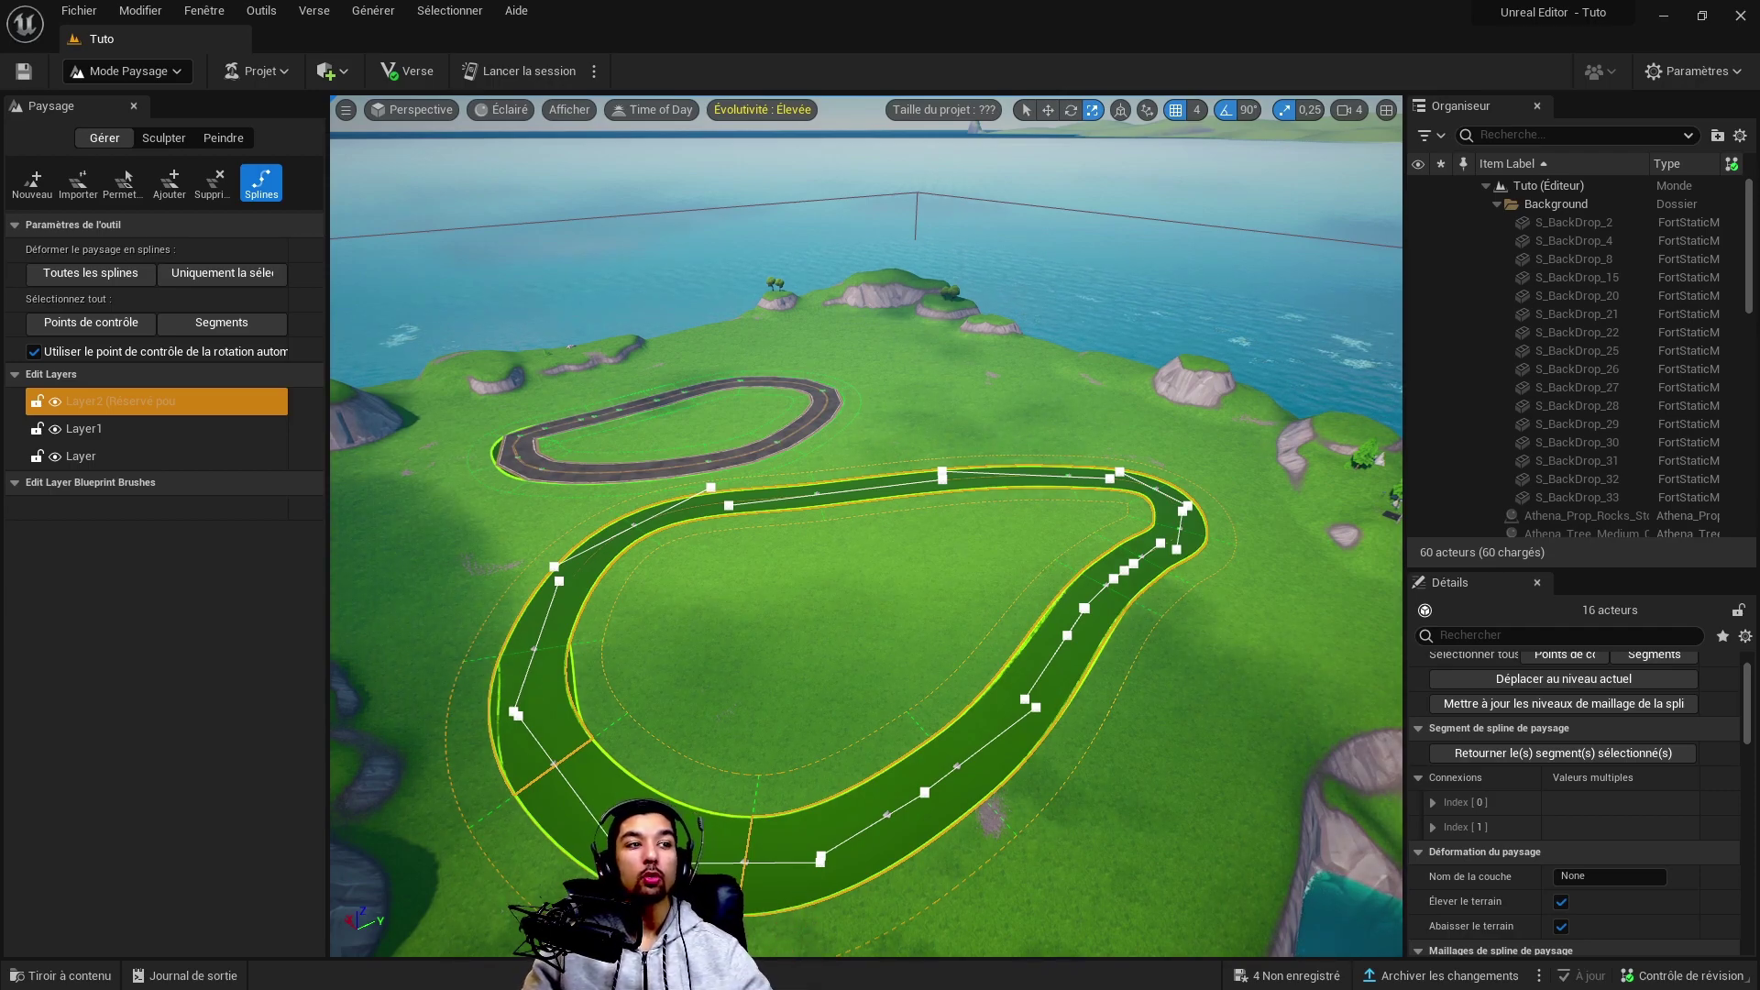
Scroll the Details panel through the selected segments' settings to the Spline Meshes array
scroll(1595, 839, up, 2)
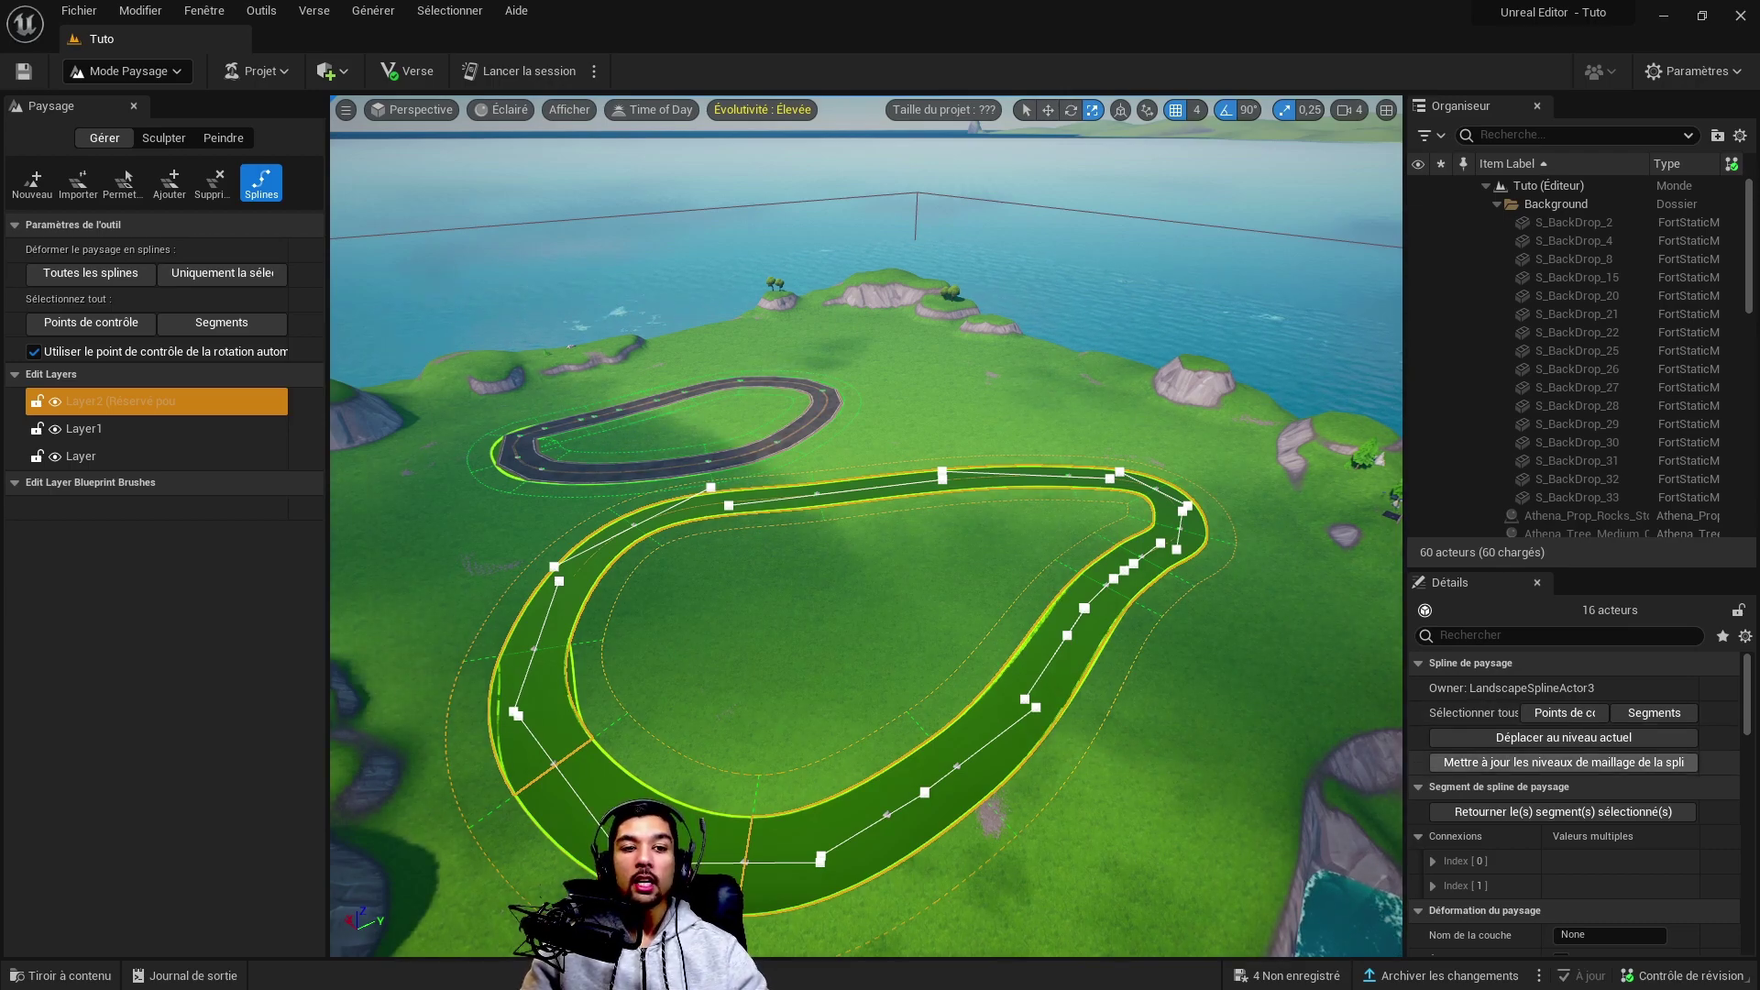
scroll(1574, 761, down, 3)
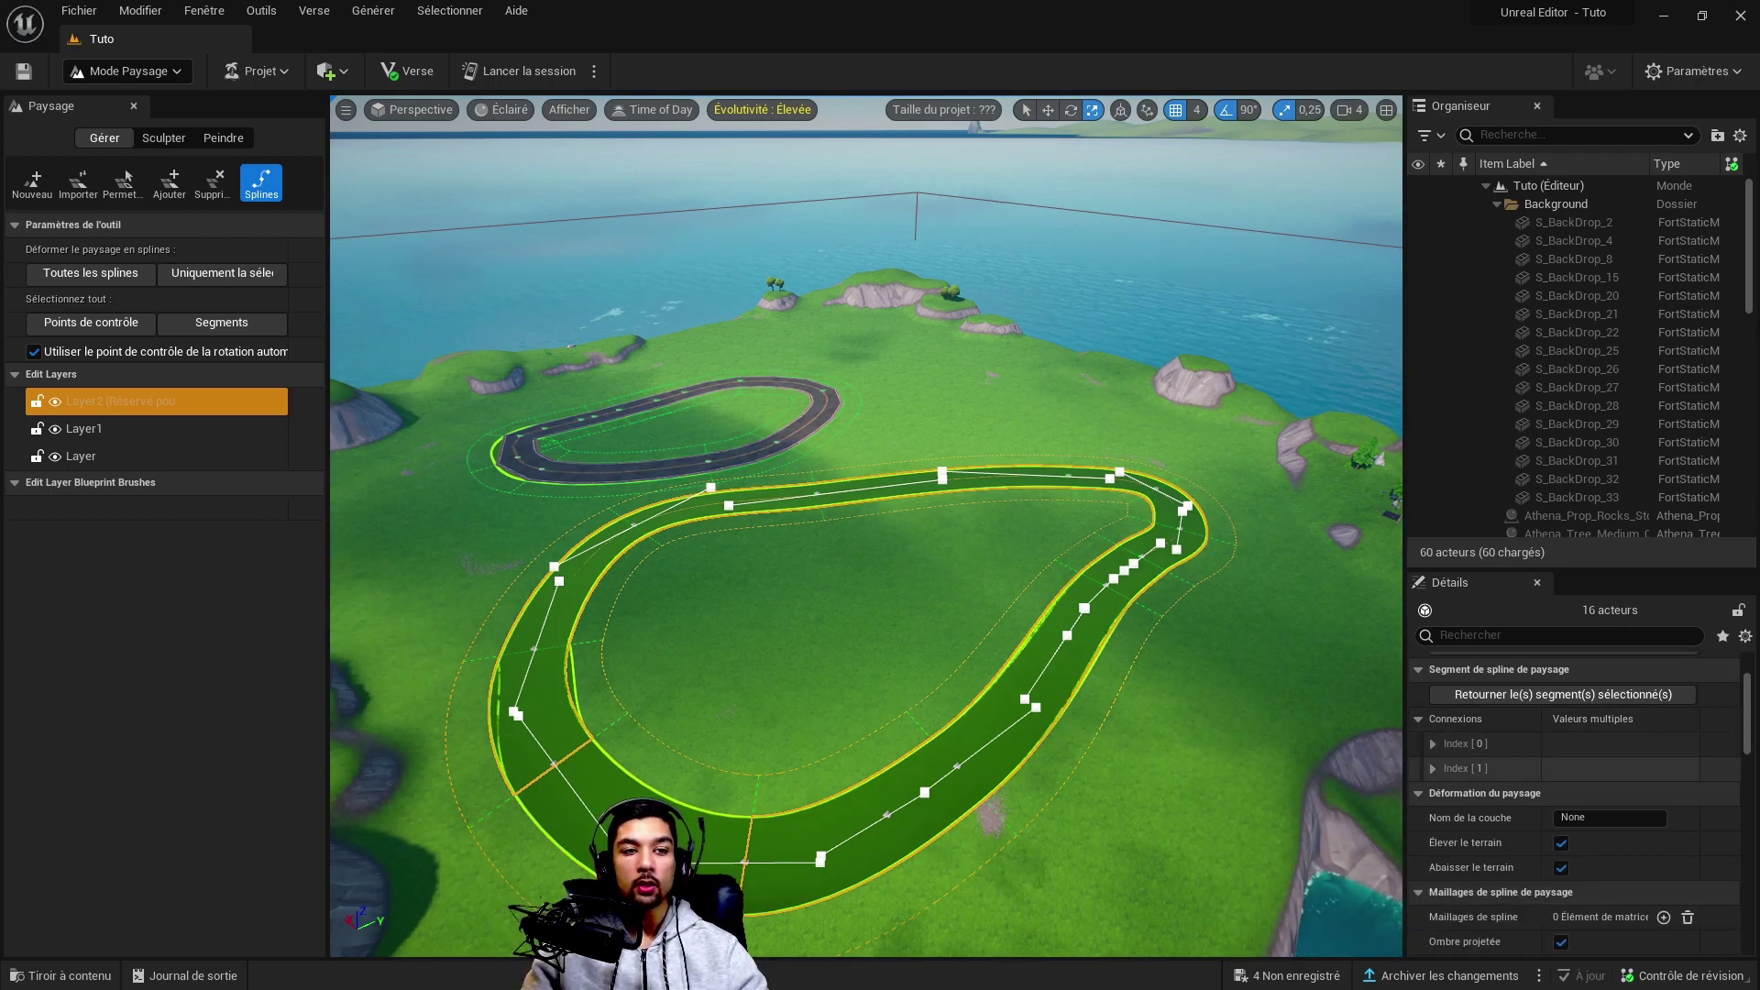
scroll(1574, 806, down, 4)
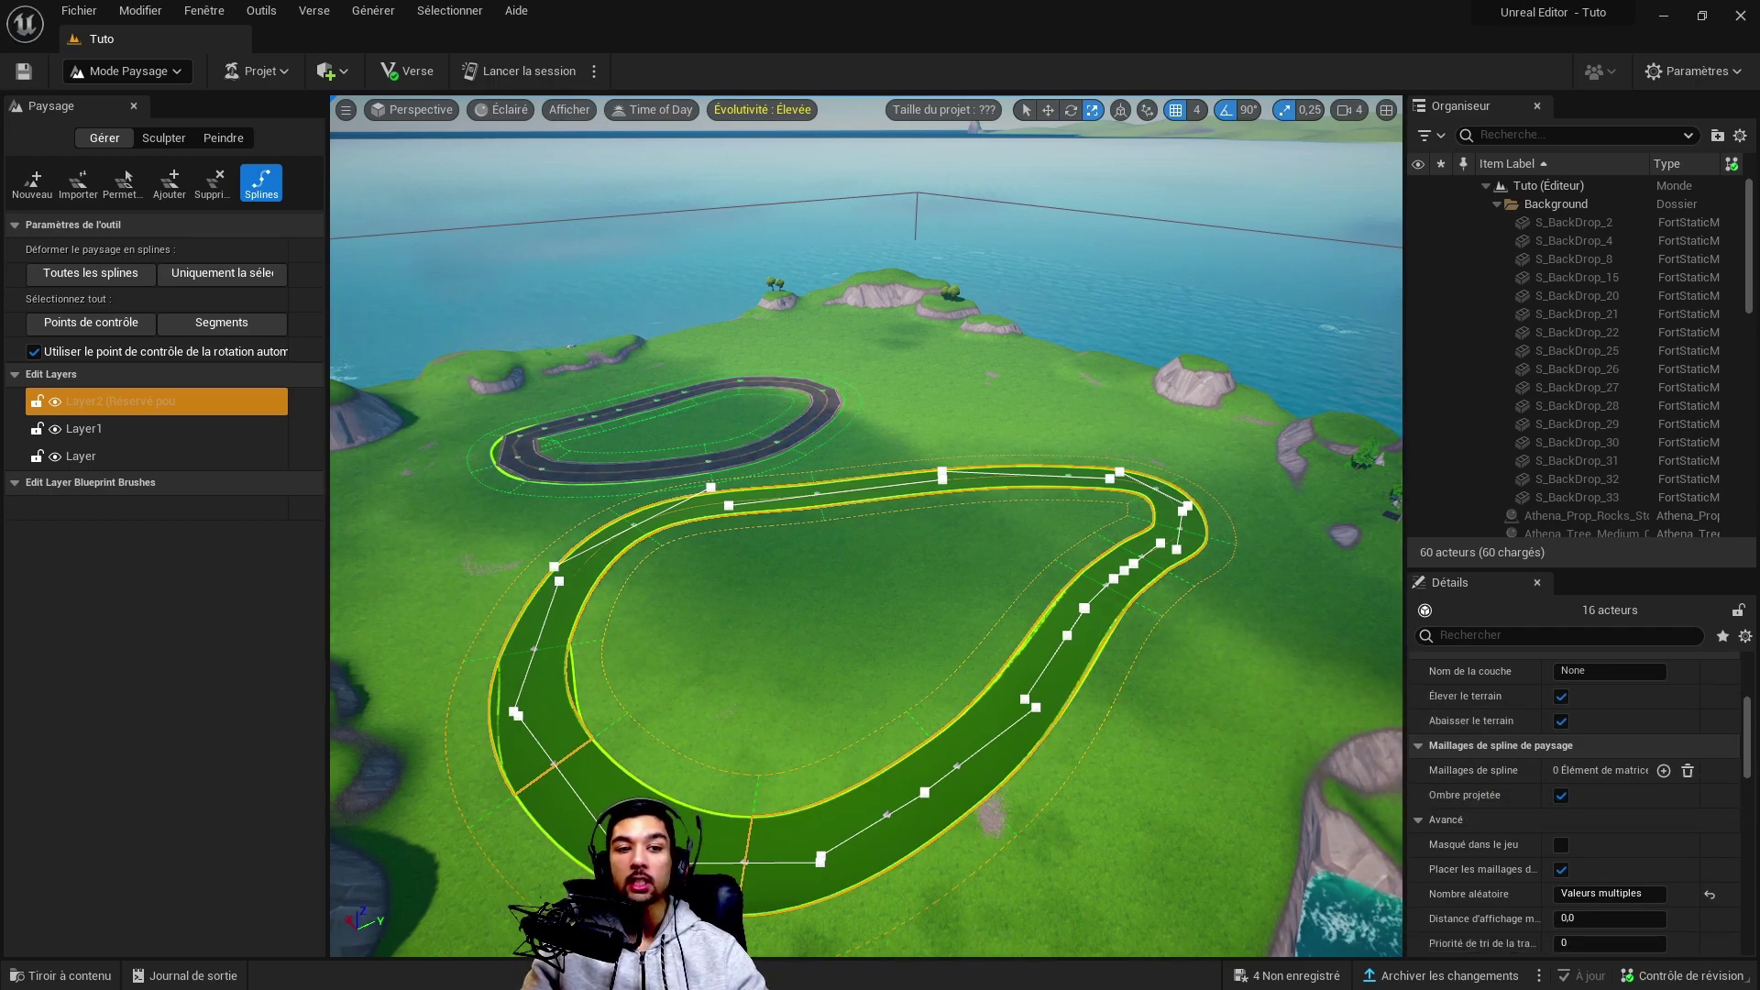
scroll(1574, 807, down, 3)
scroll(1574, 807, down, 3)
scroll(1574, 806, down, 3)
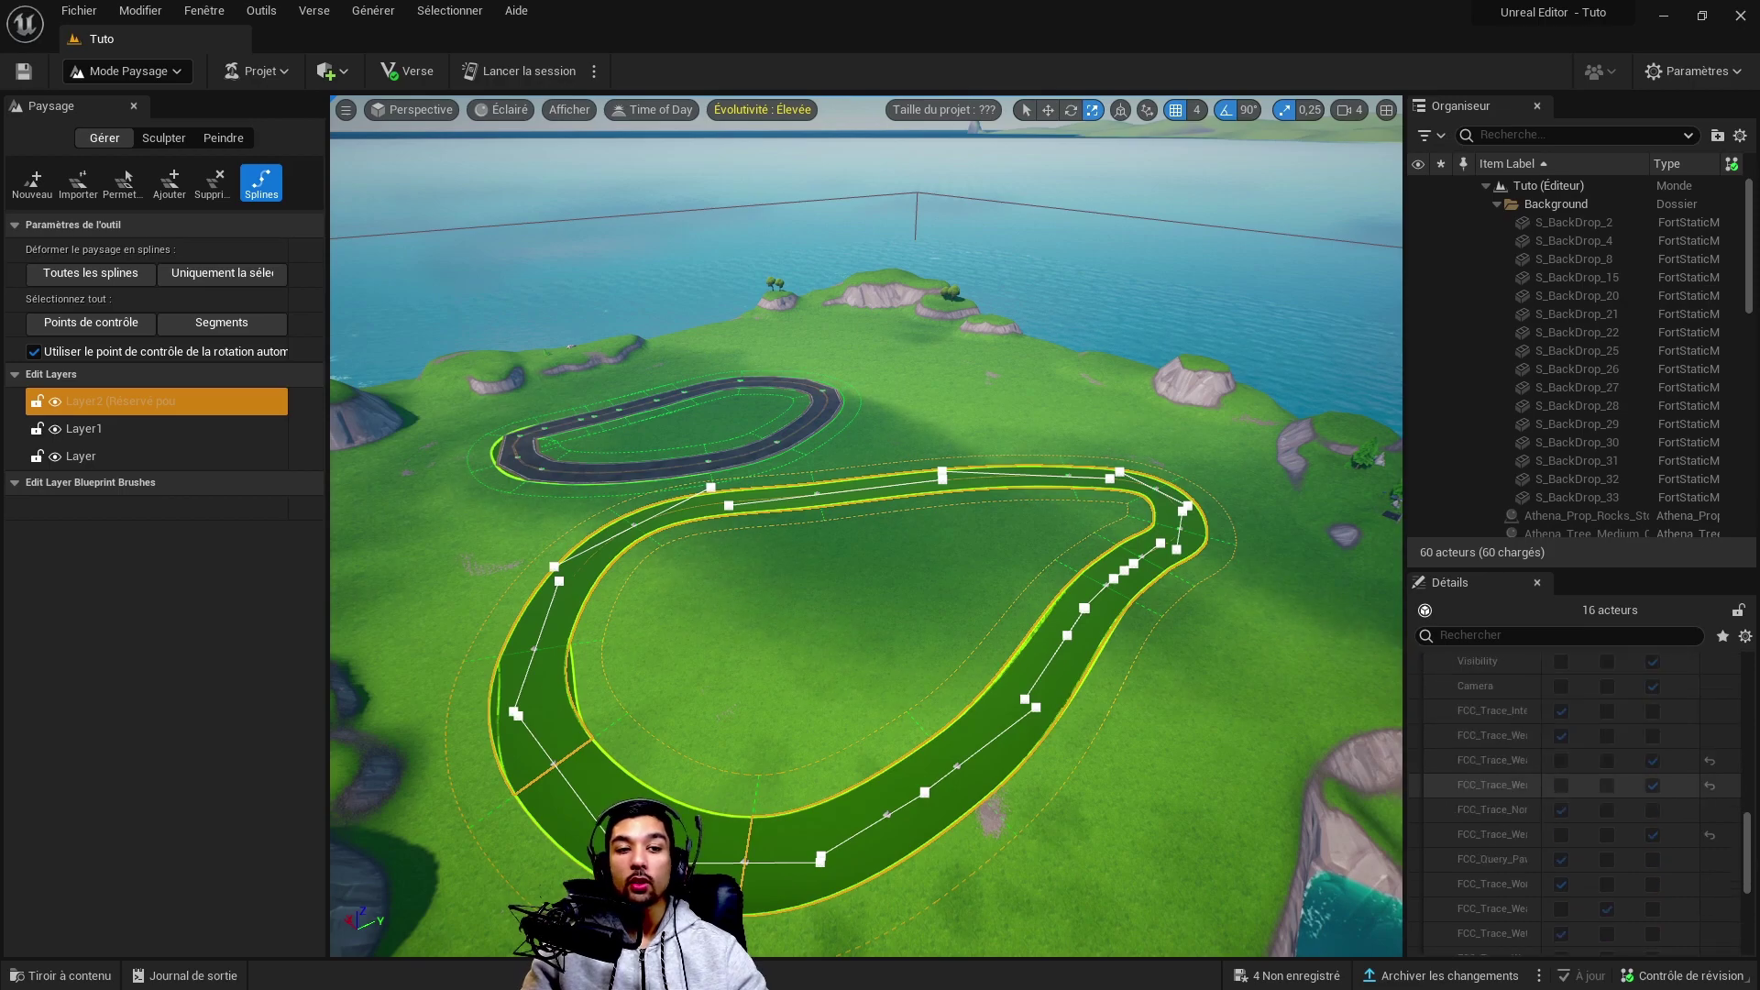
scroll(1574, 797, down, 5)
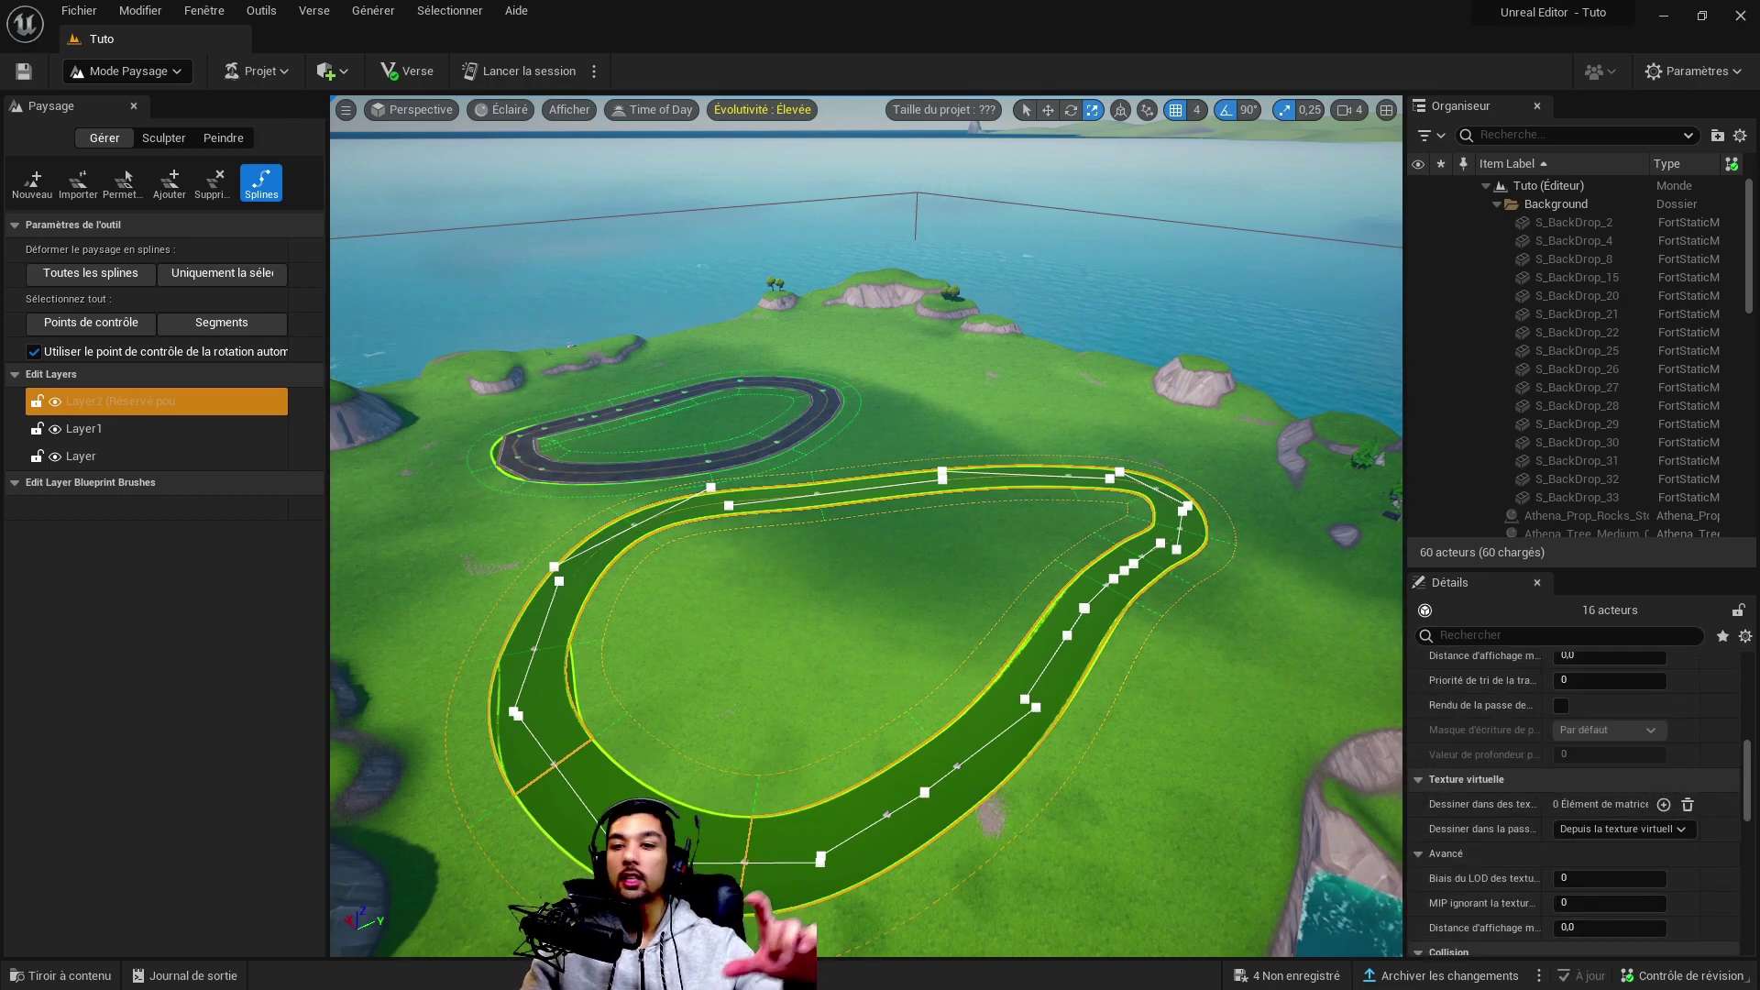
scroll(1574, 806, up, 1)
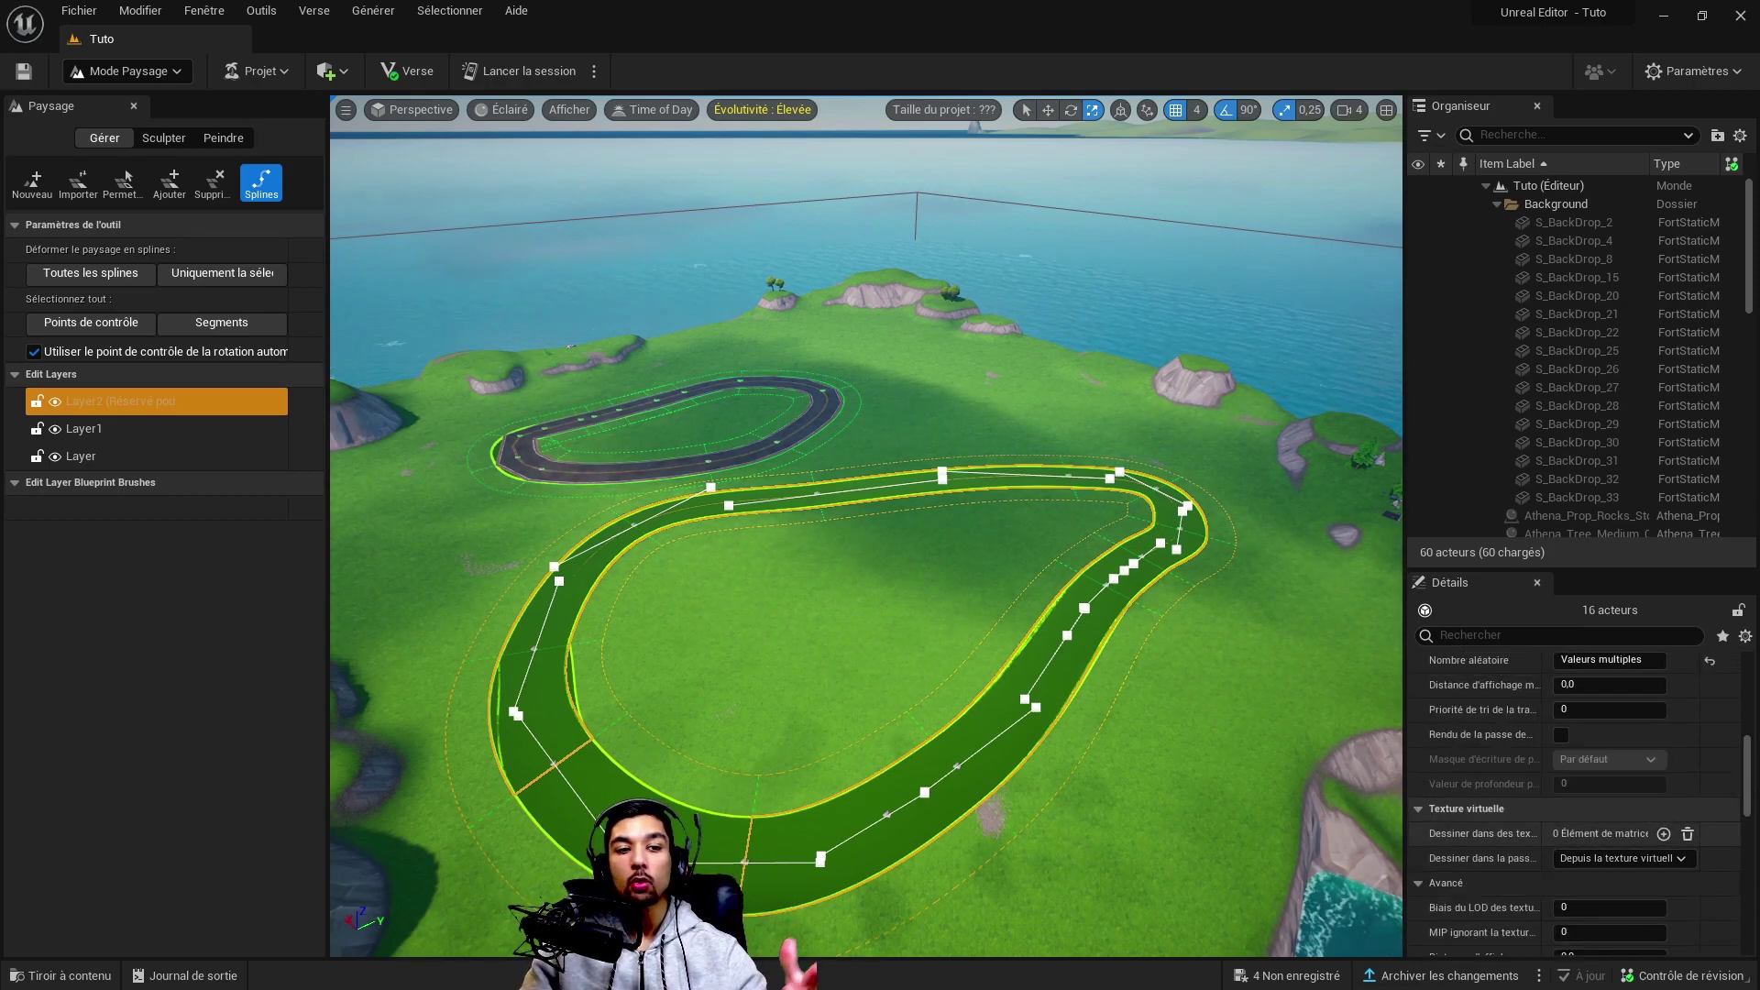
scroll(1574, 807, up, 3)
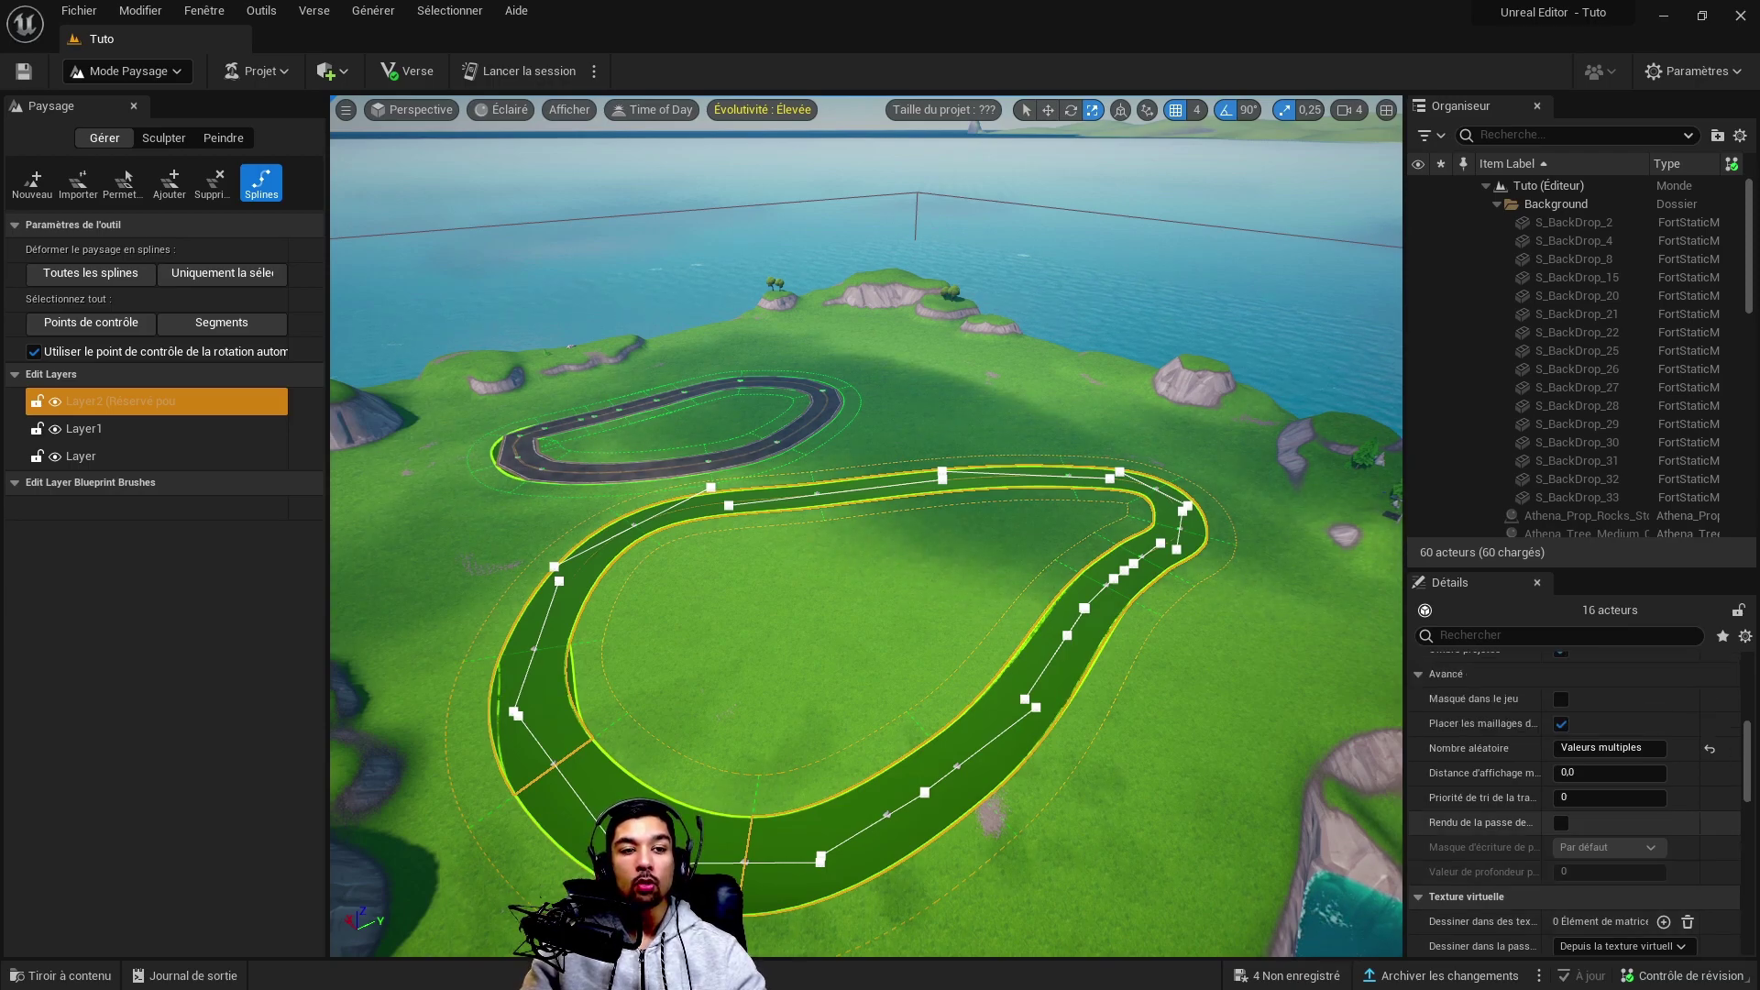
scroll(1573, 807, up, 3)
scroll(1574, 807, up, 2)
scroll(1574, 807, down, 1)
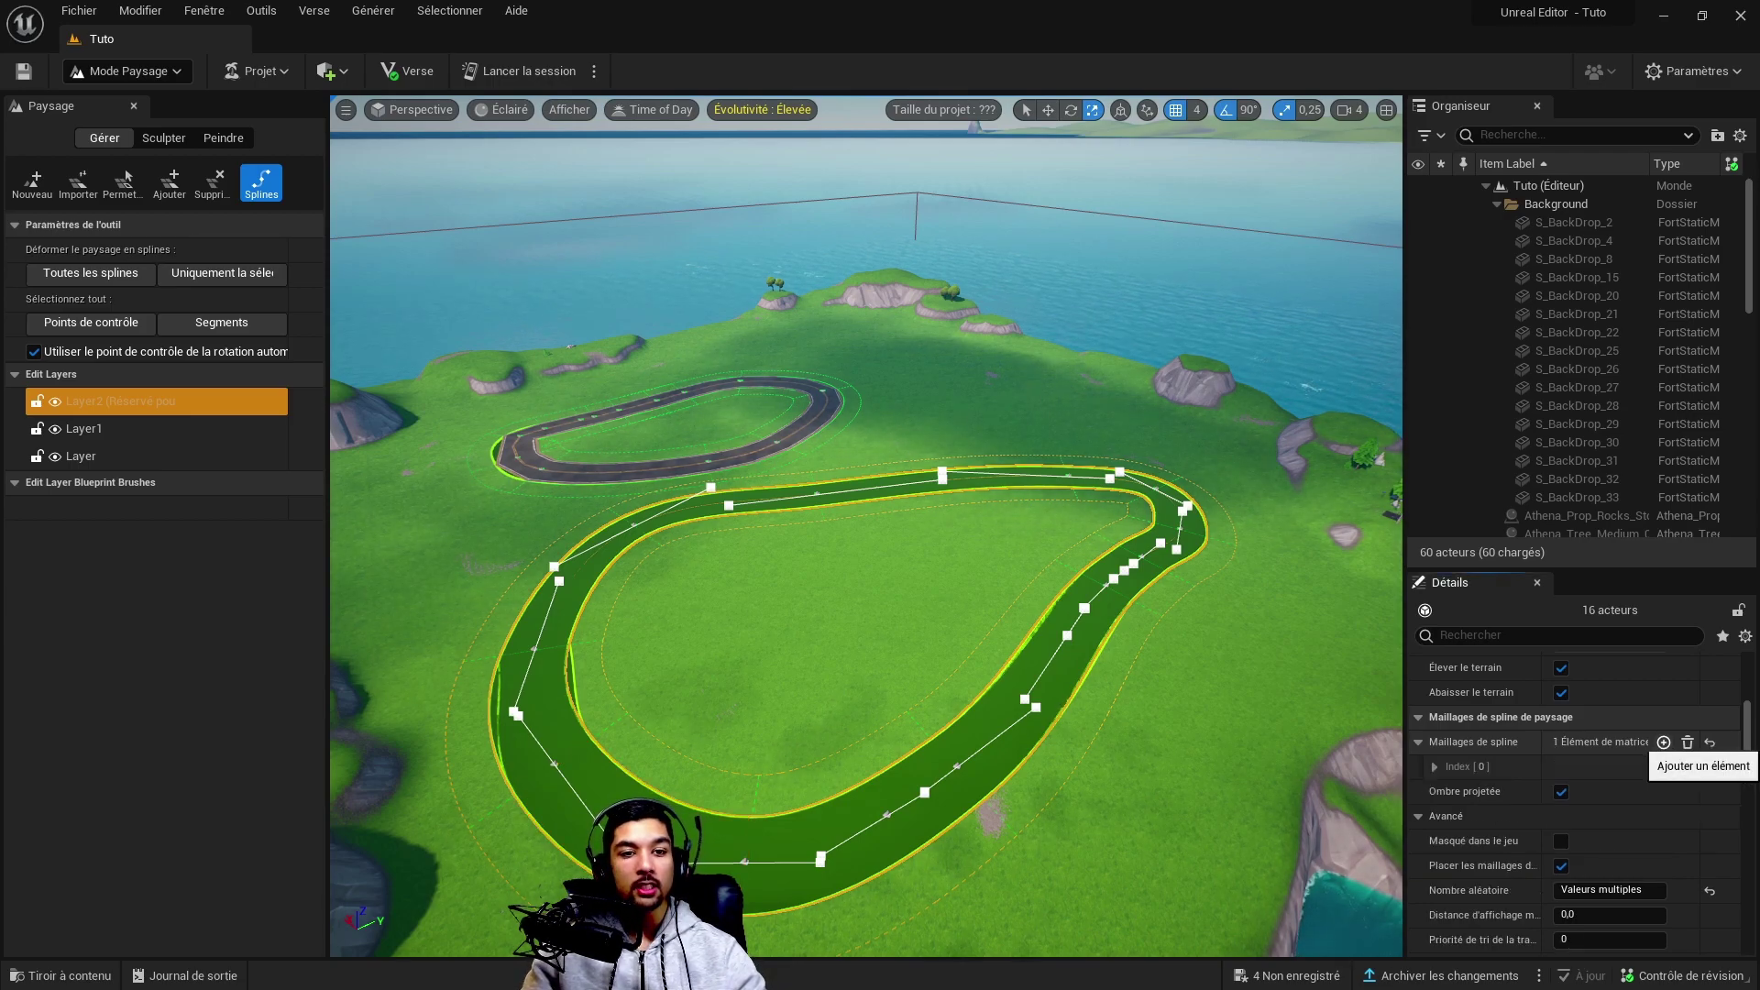
Reset the Spline Meshes array to a single empty Index [0] entry and expand it
key(ctrl+z)
click(1434, 766)
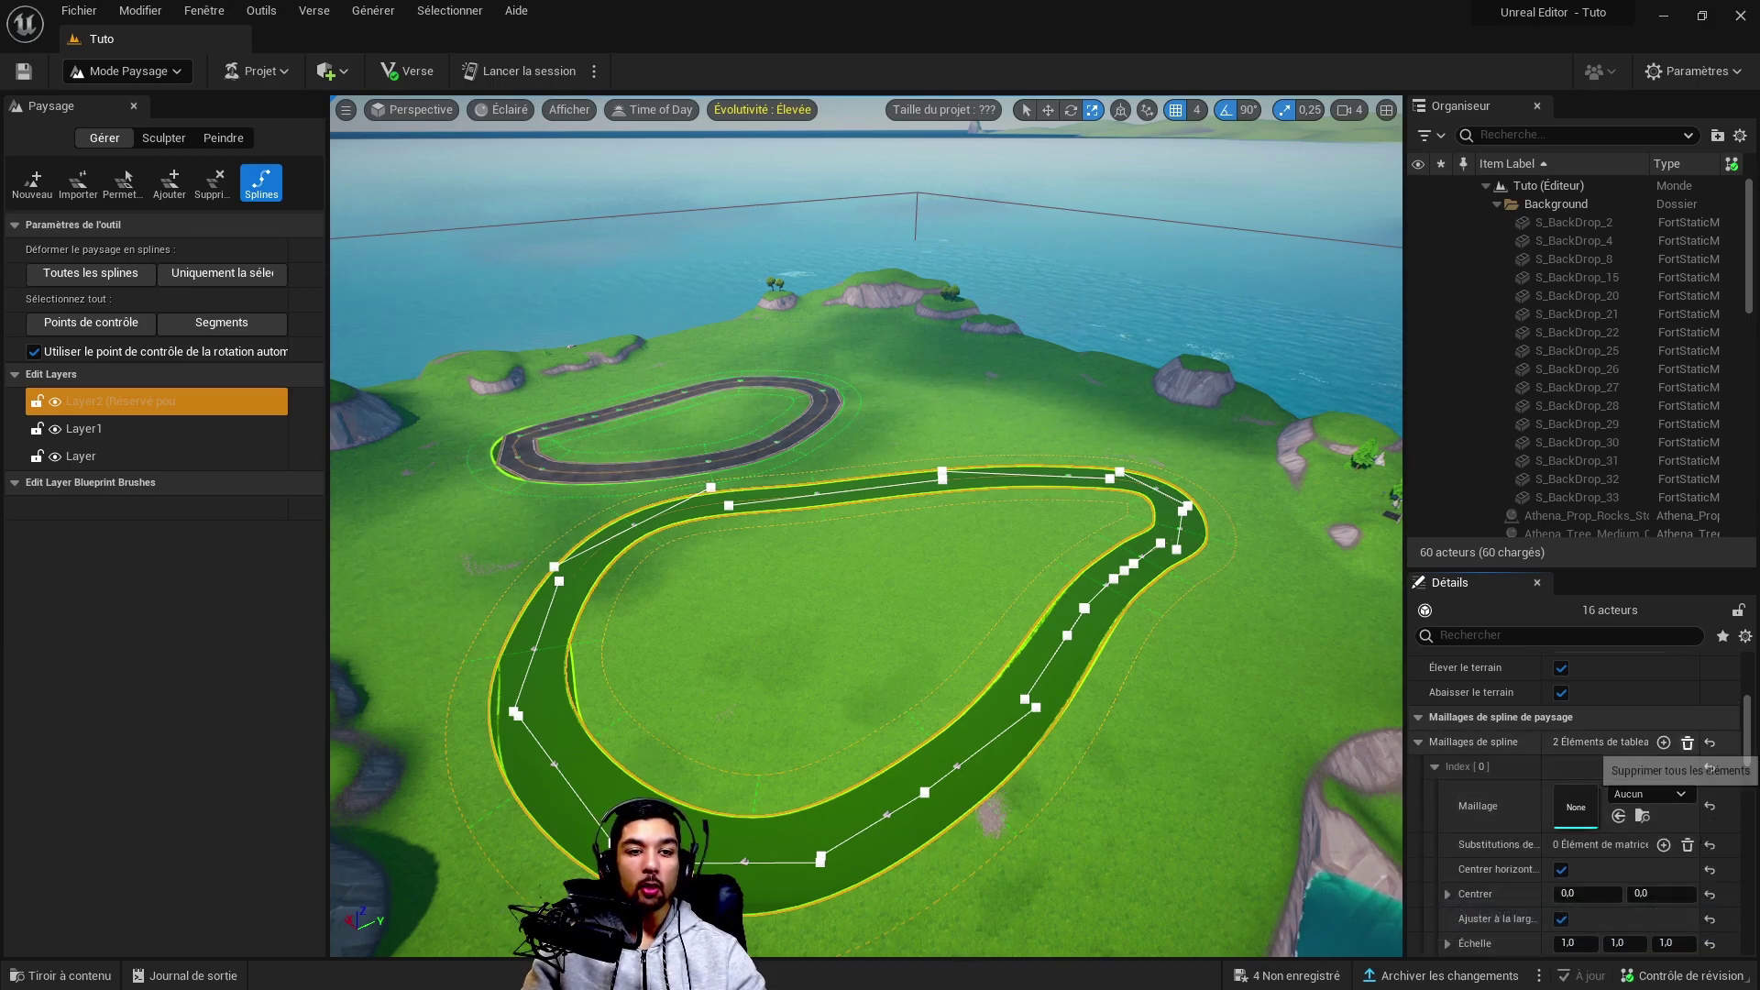
click(1687, 742)
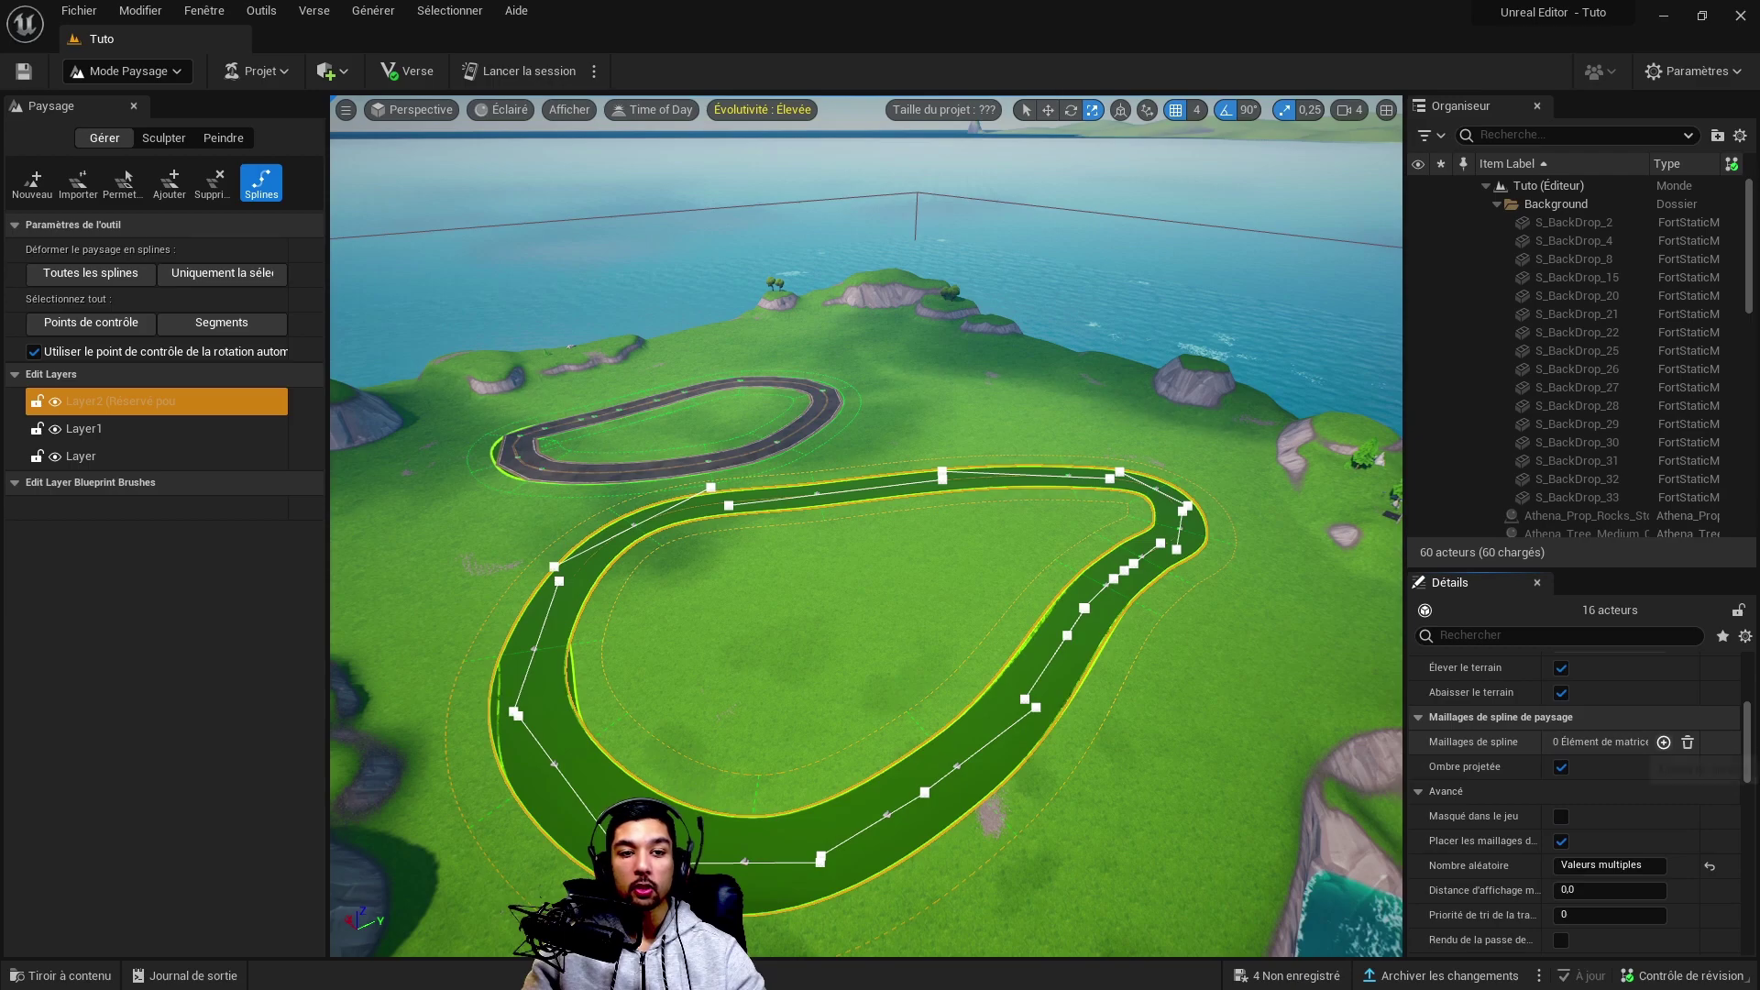
click(1663, 741)
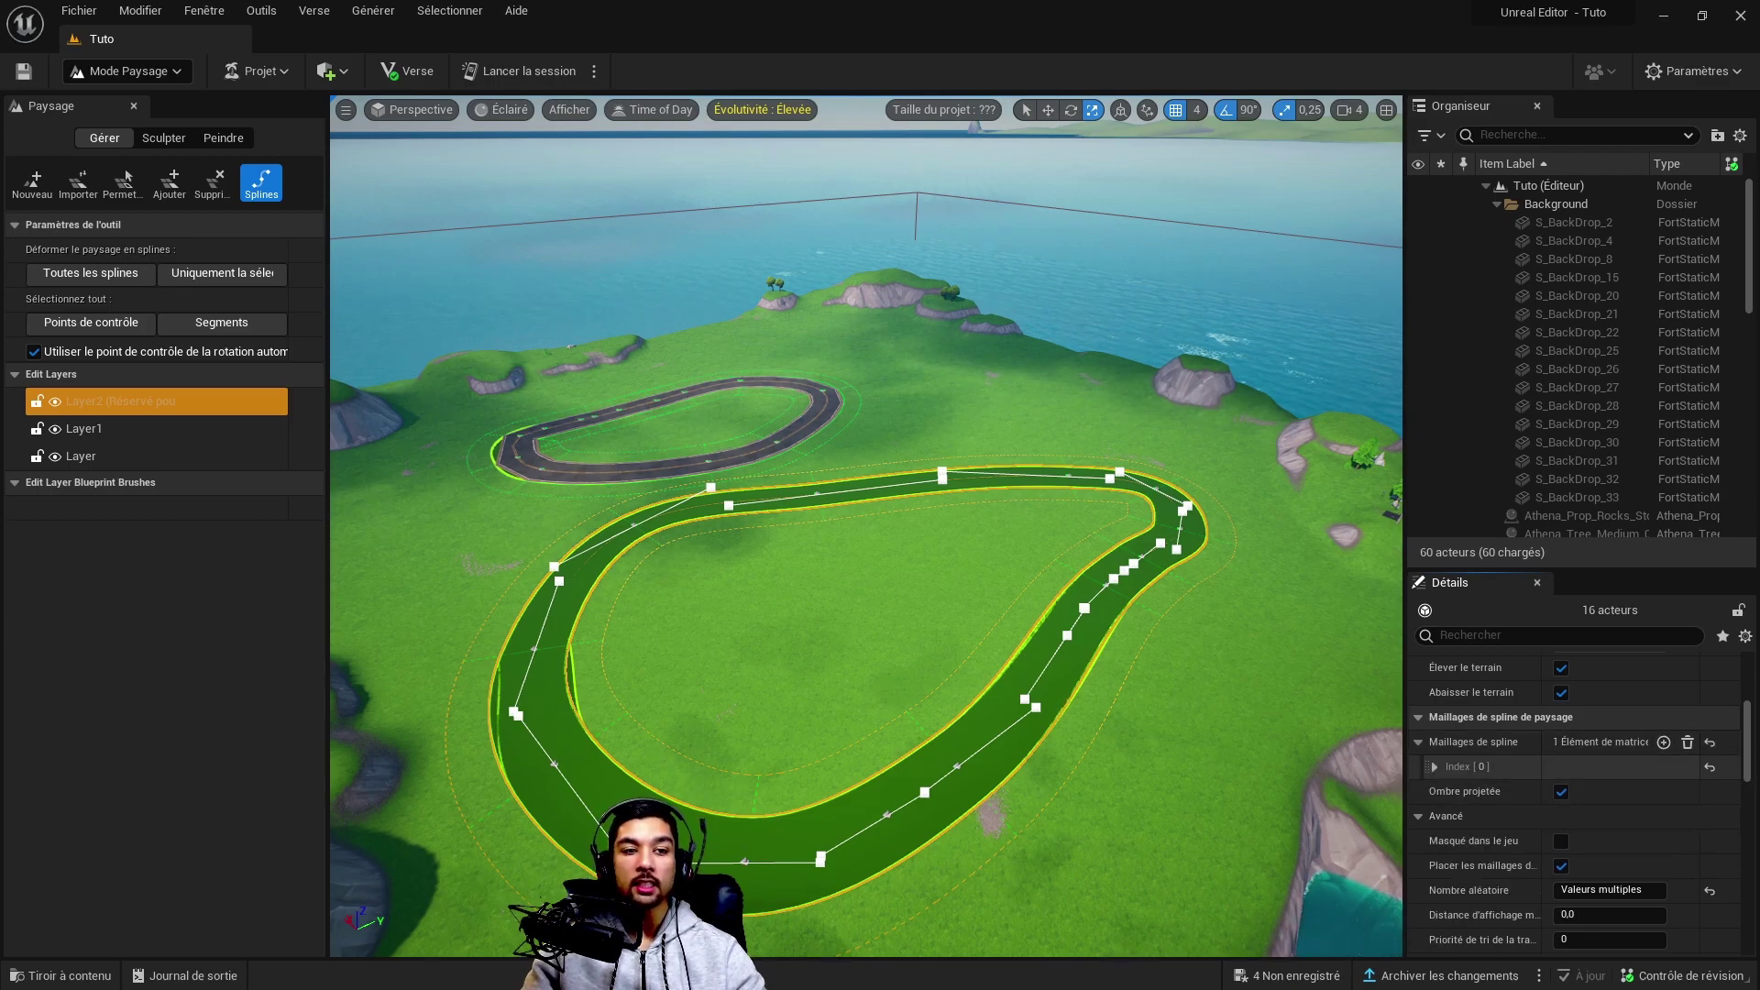
click(1434, 766)
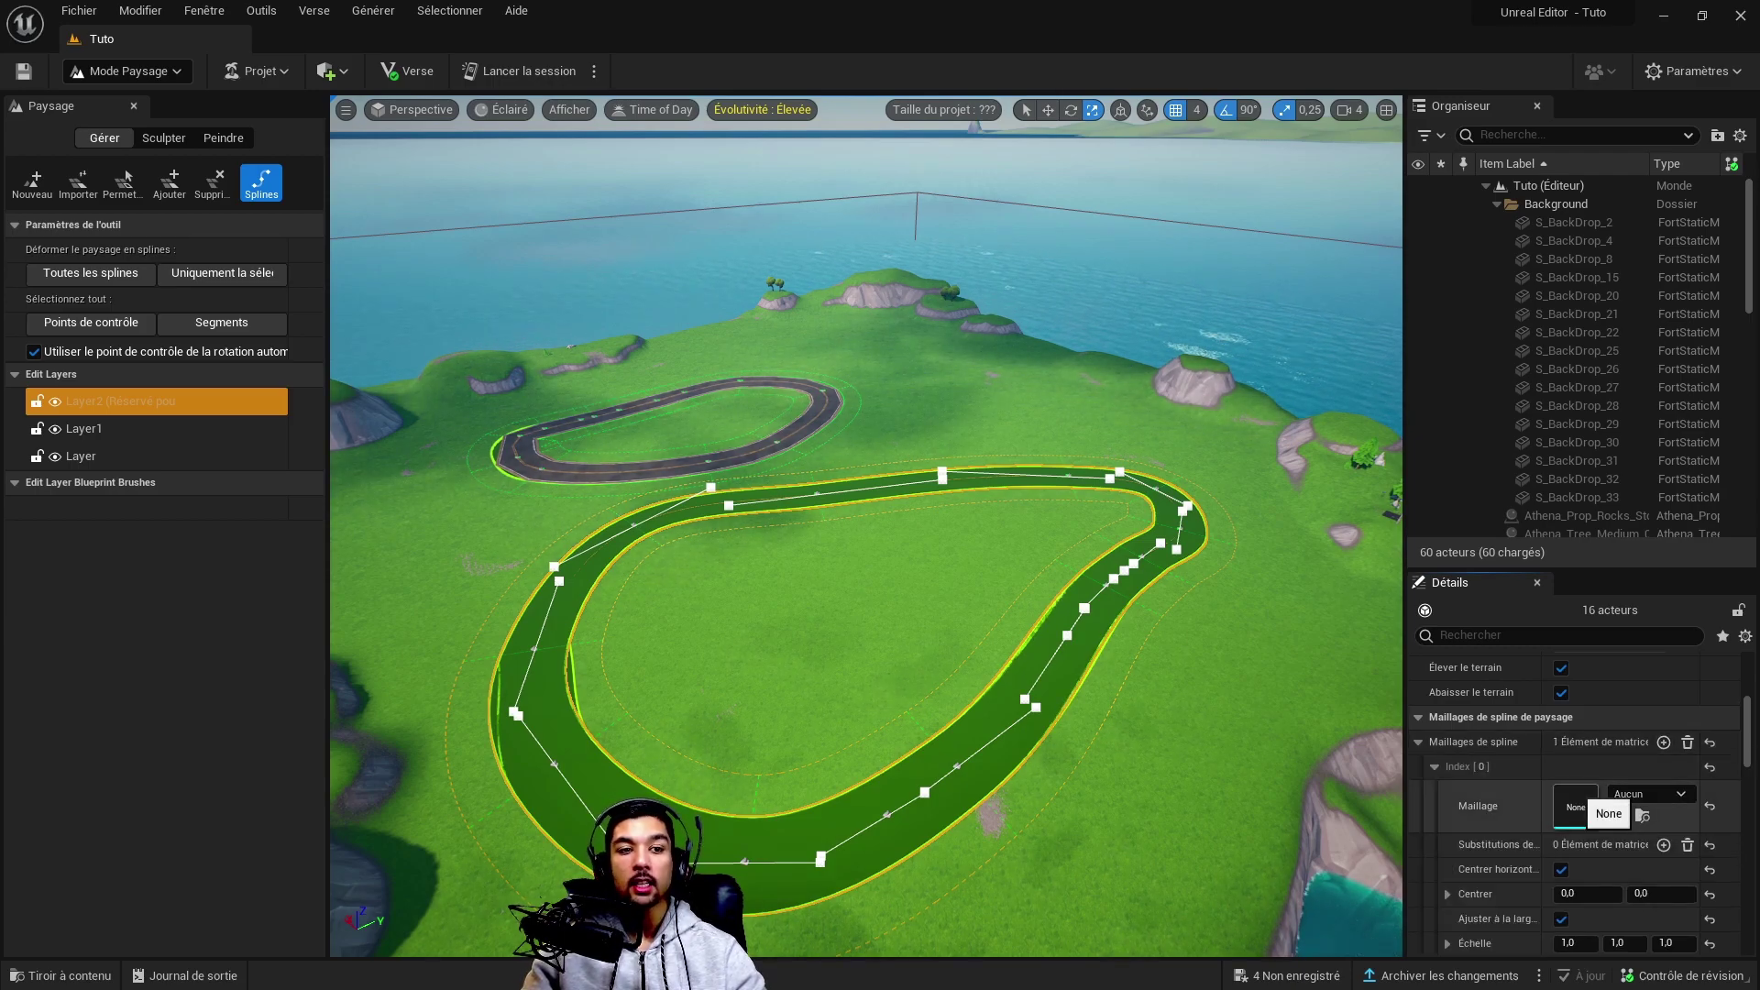
scroll(1577, 807, down, 1)
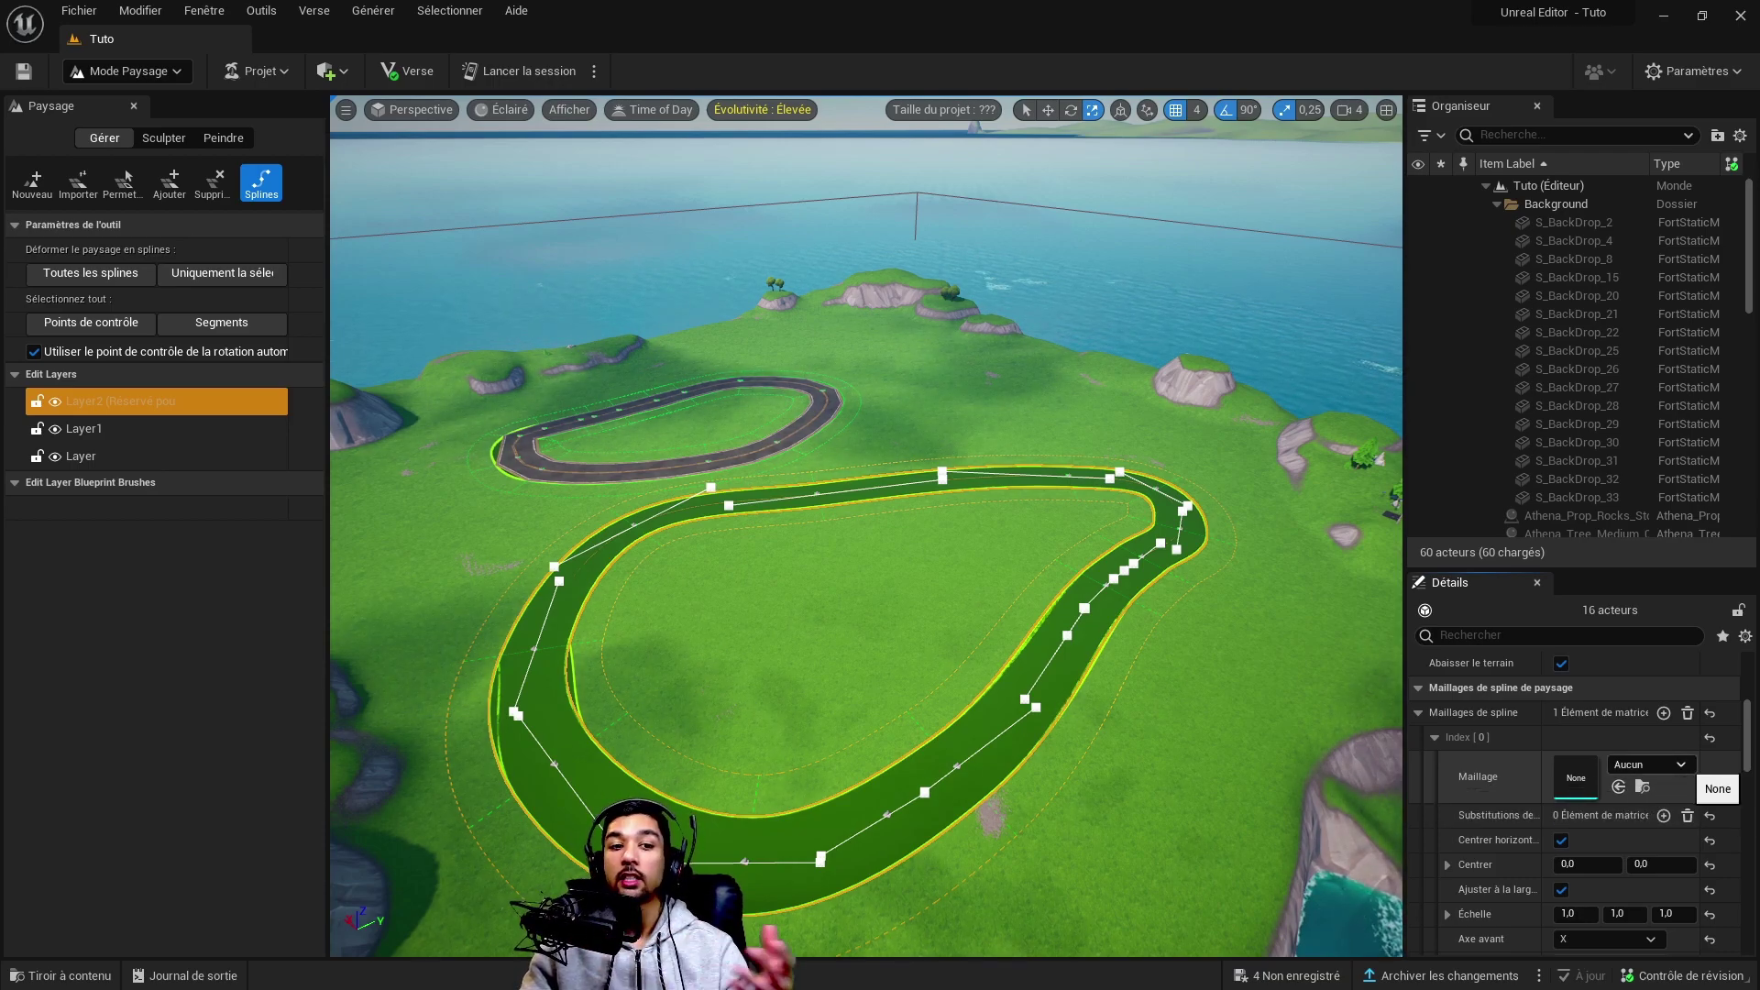
Assign the Road Bridge mesh to the track's spline mesh entry
click(1677, 765)
text(road)
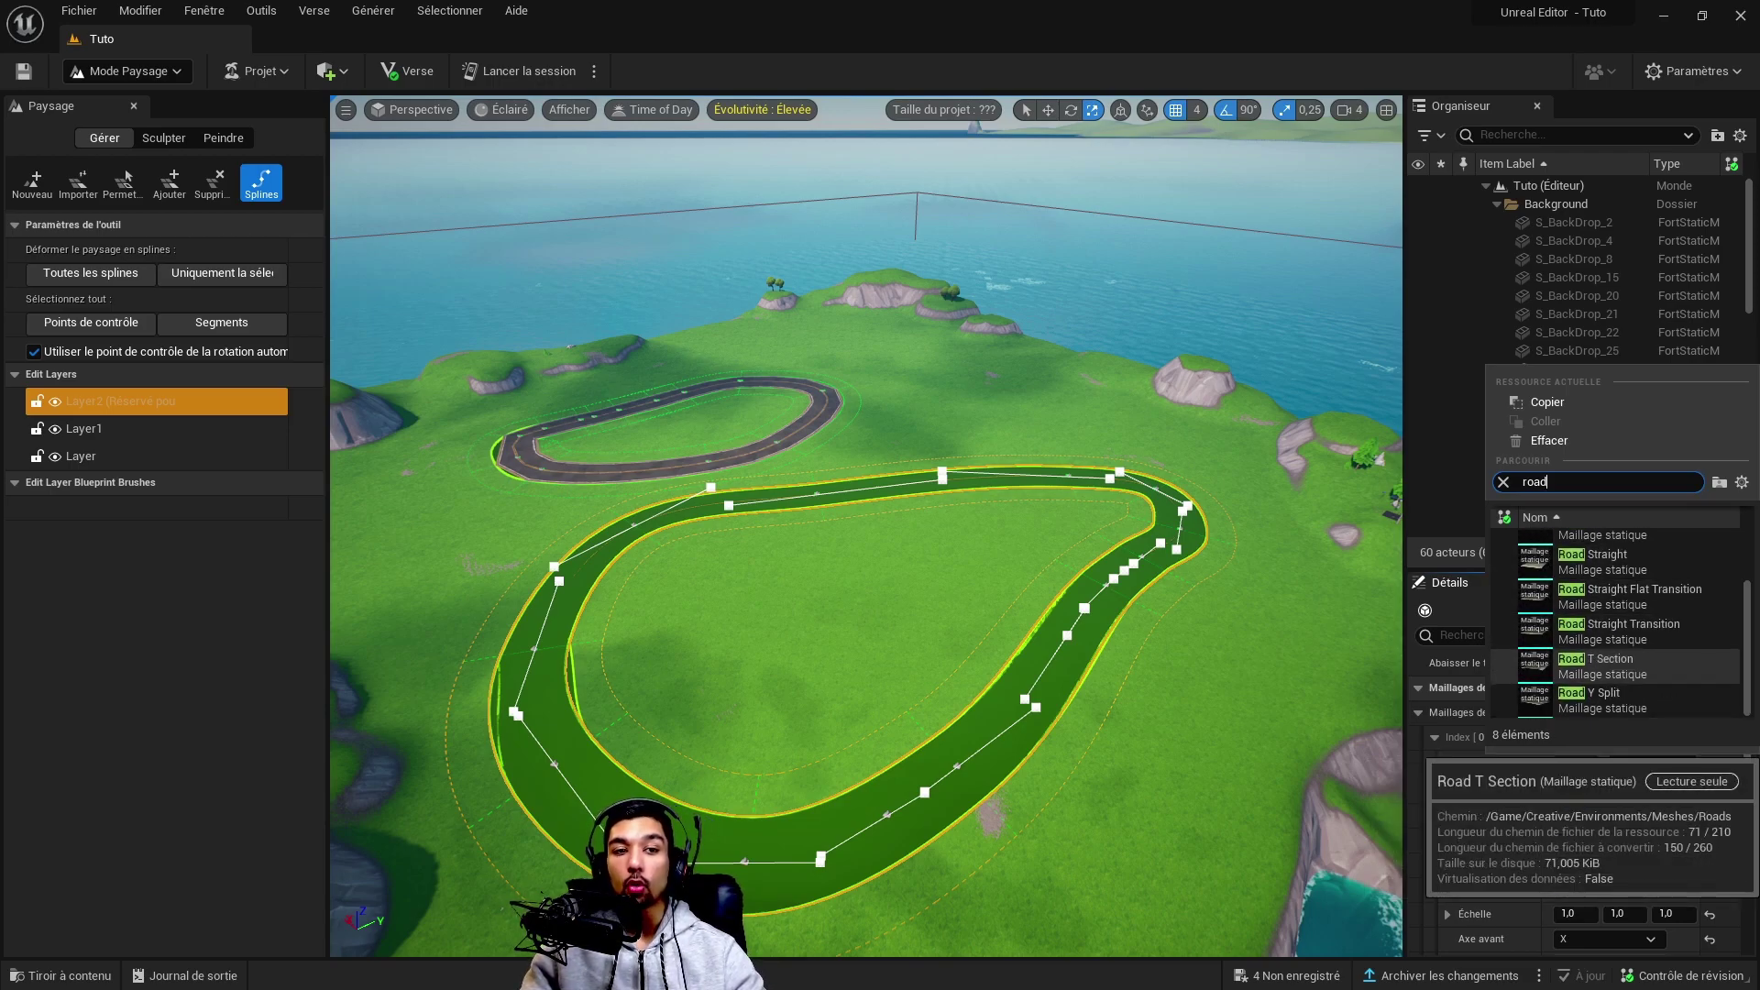
scroll(1631, 653, up, 2)
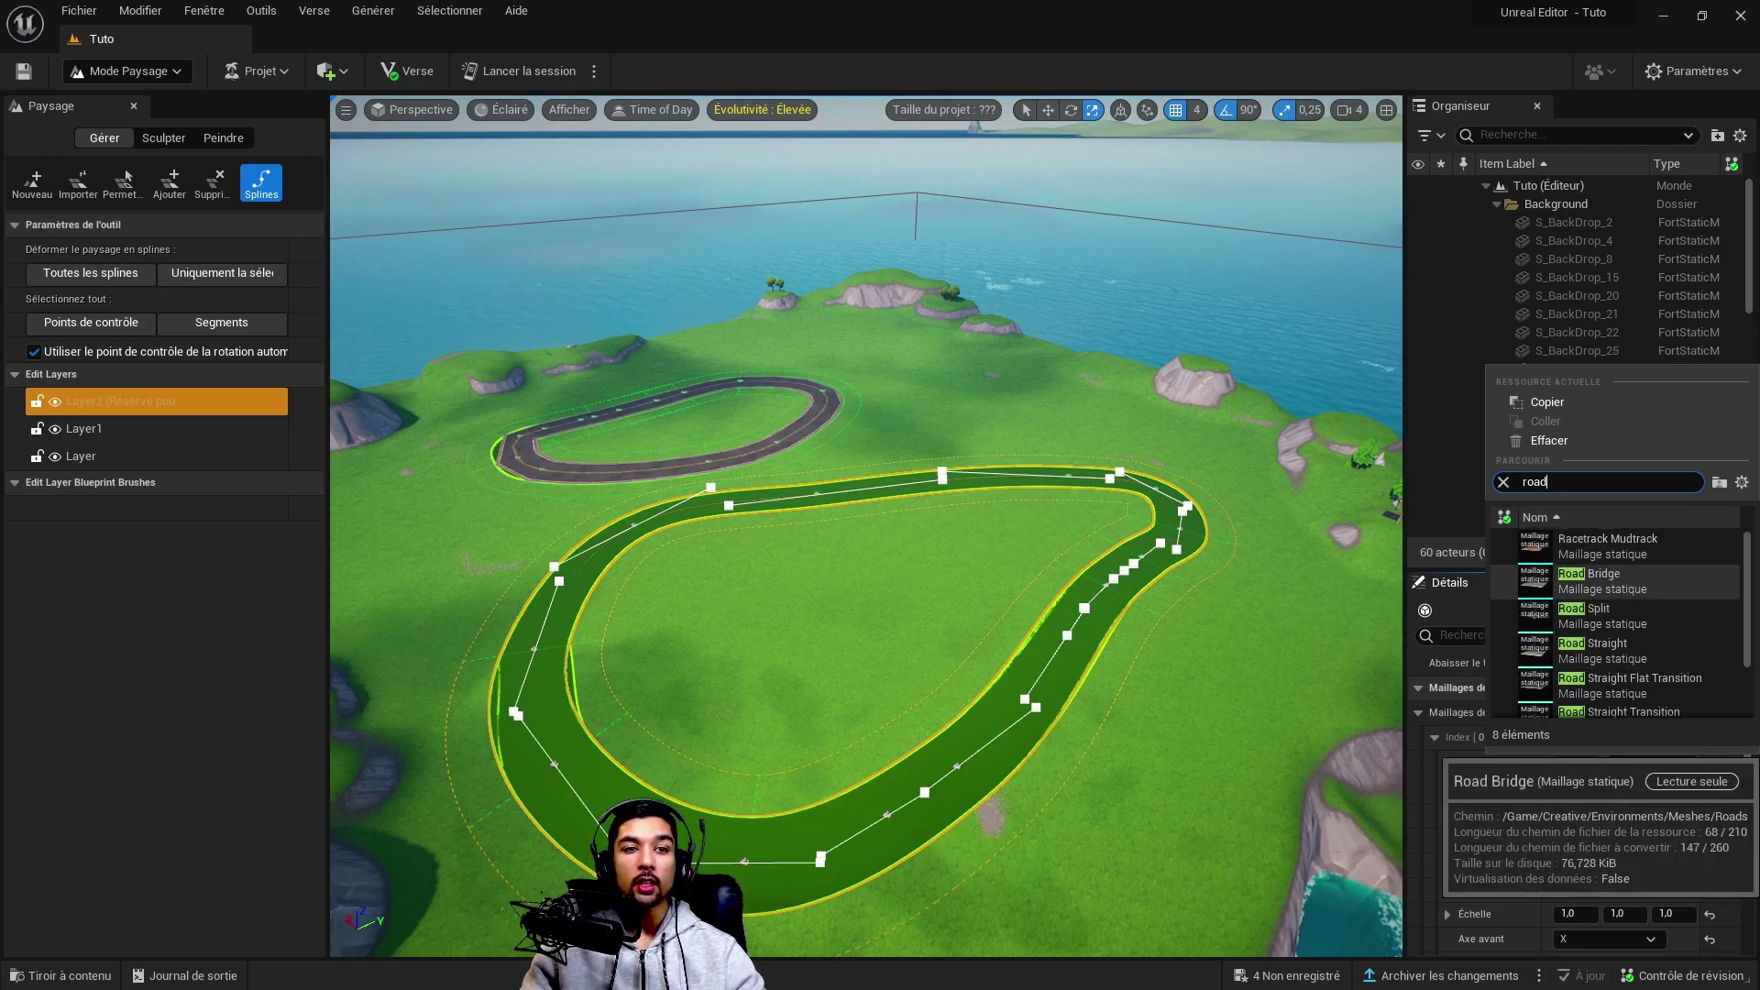
click(1613, 581)
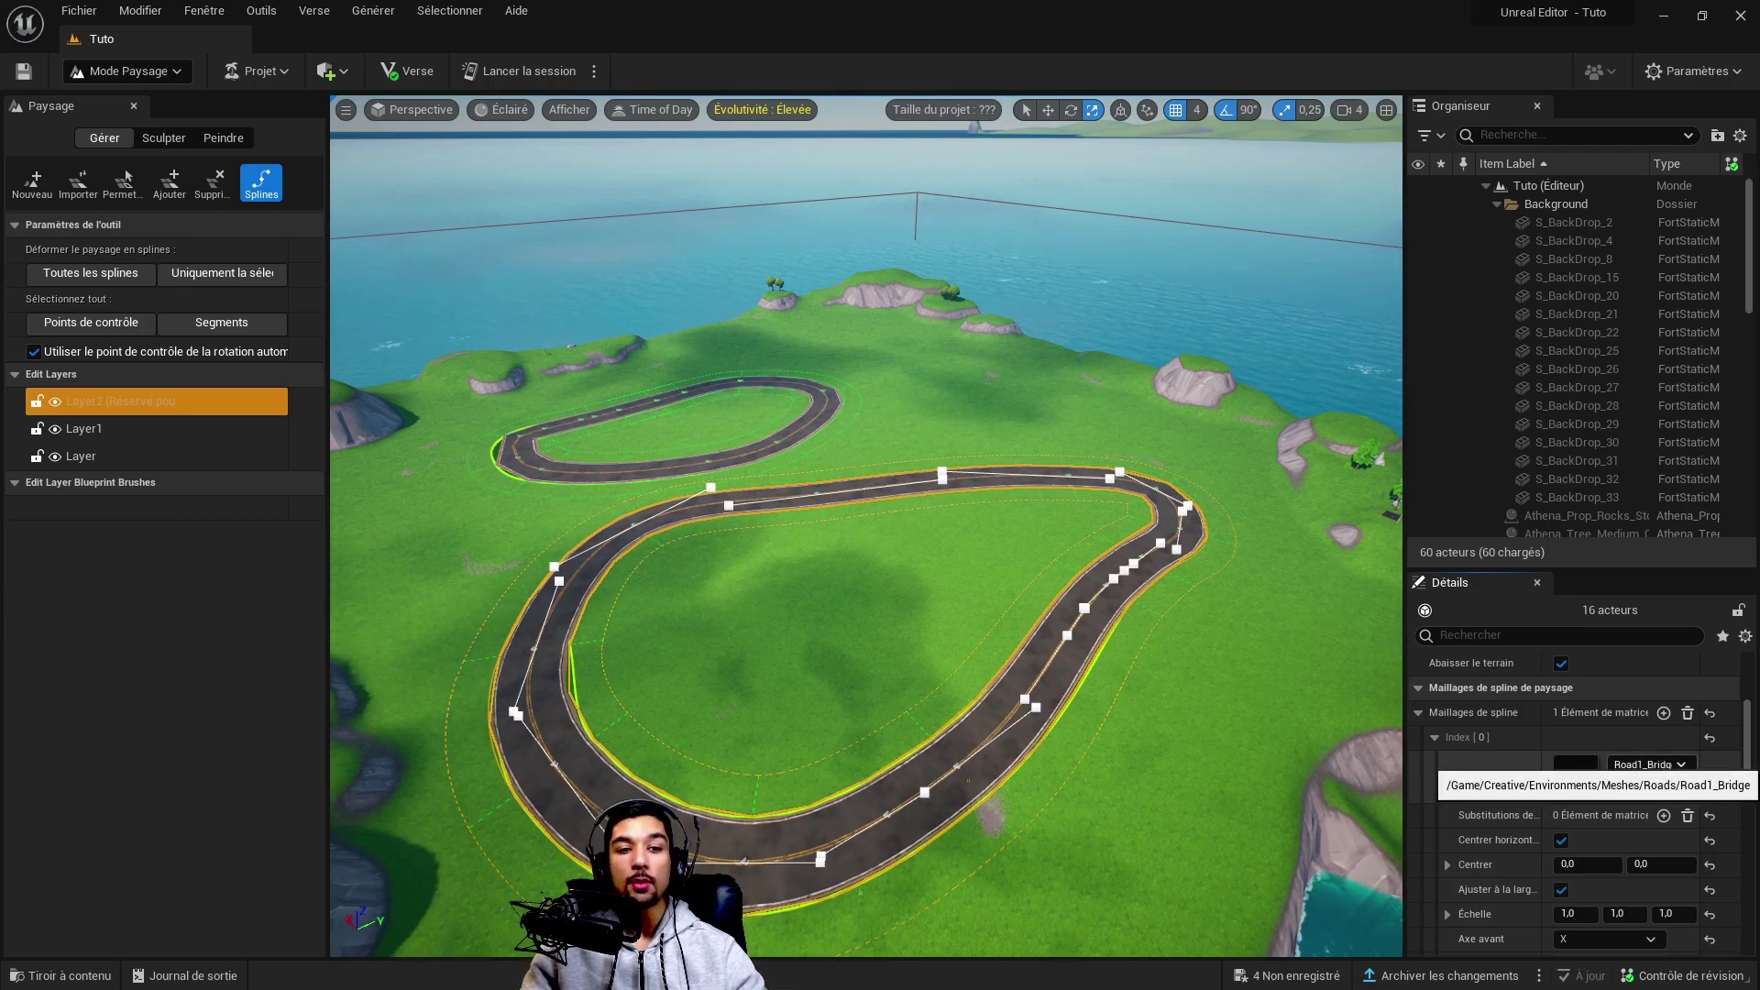
Swap the track mesh to Road Split using the 'r' search
click(1650, 764)
text(road)
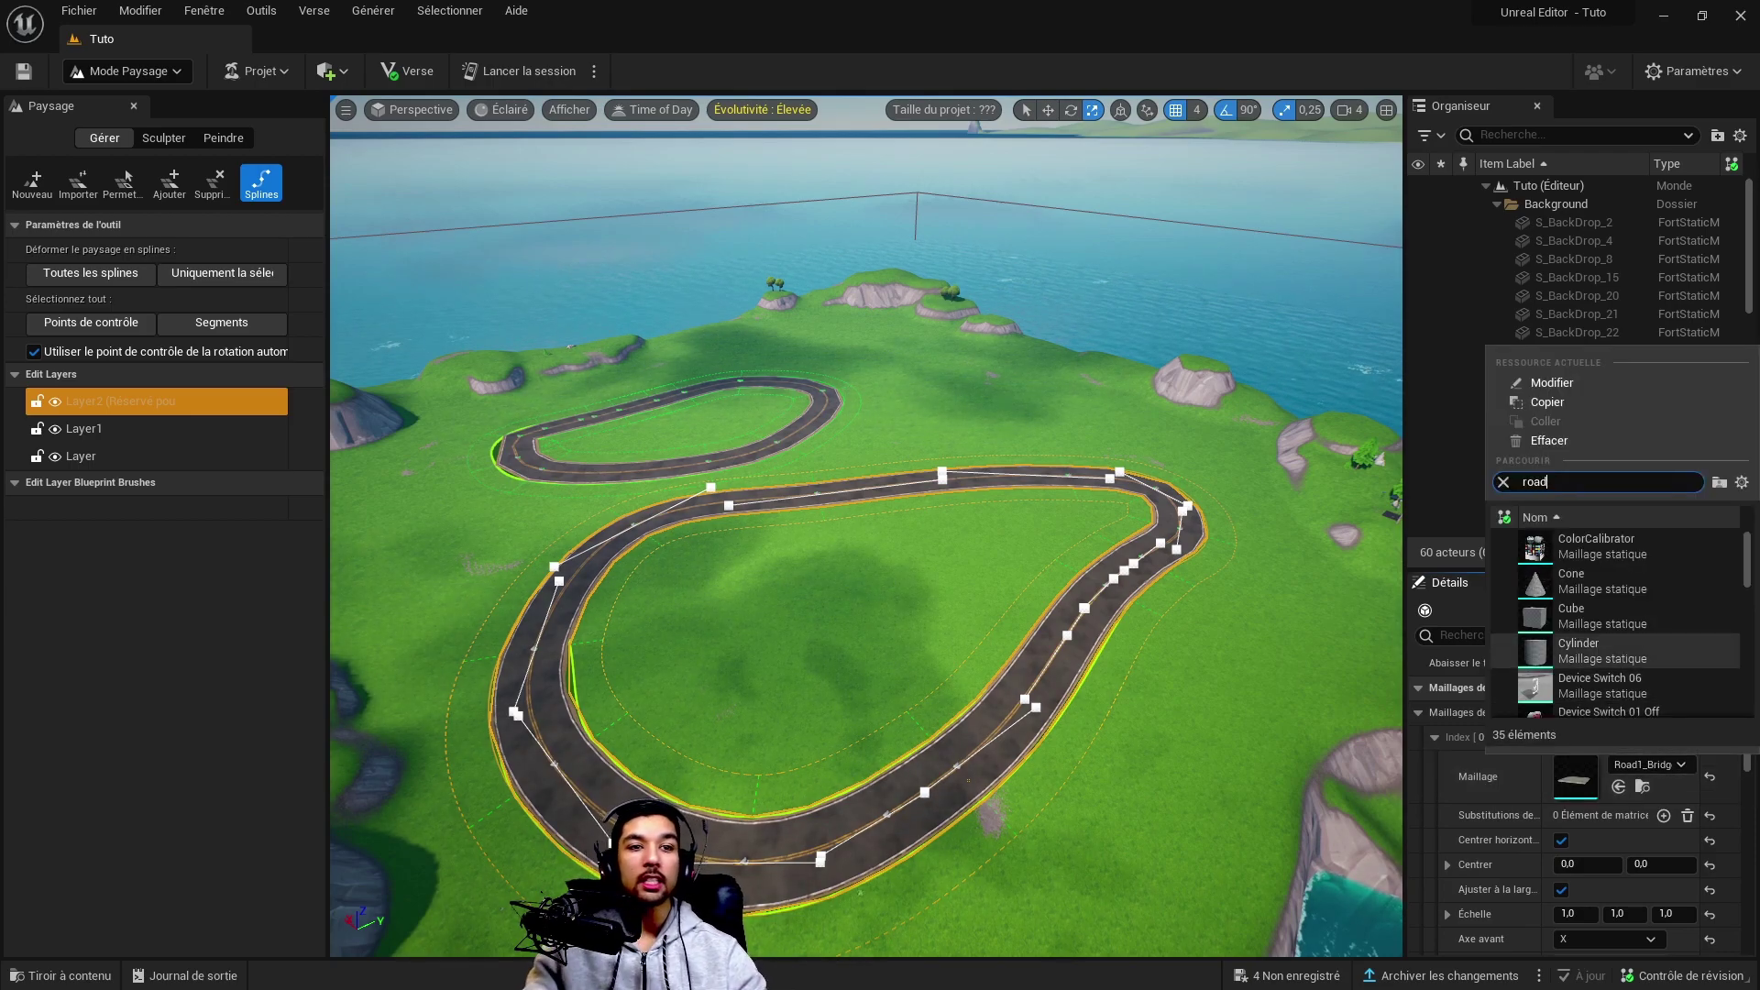
click(1604, 651)
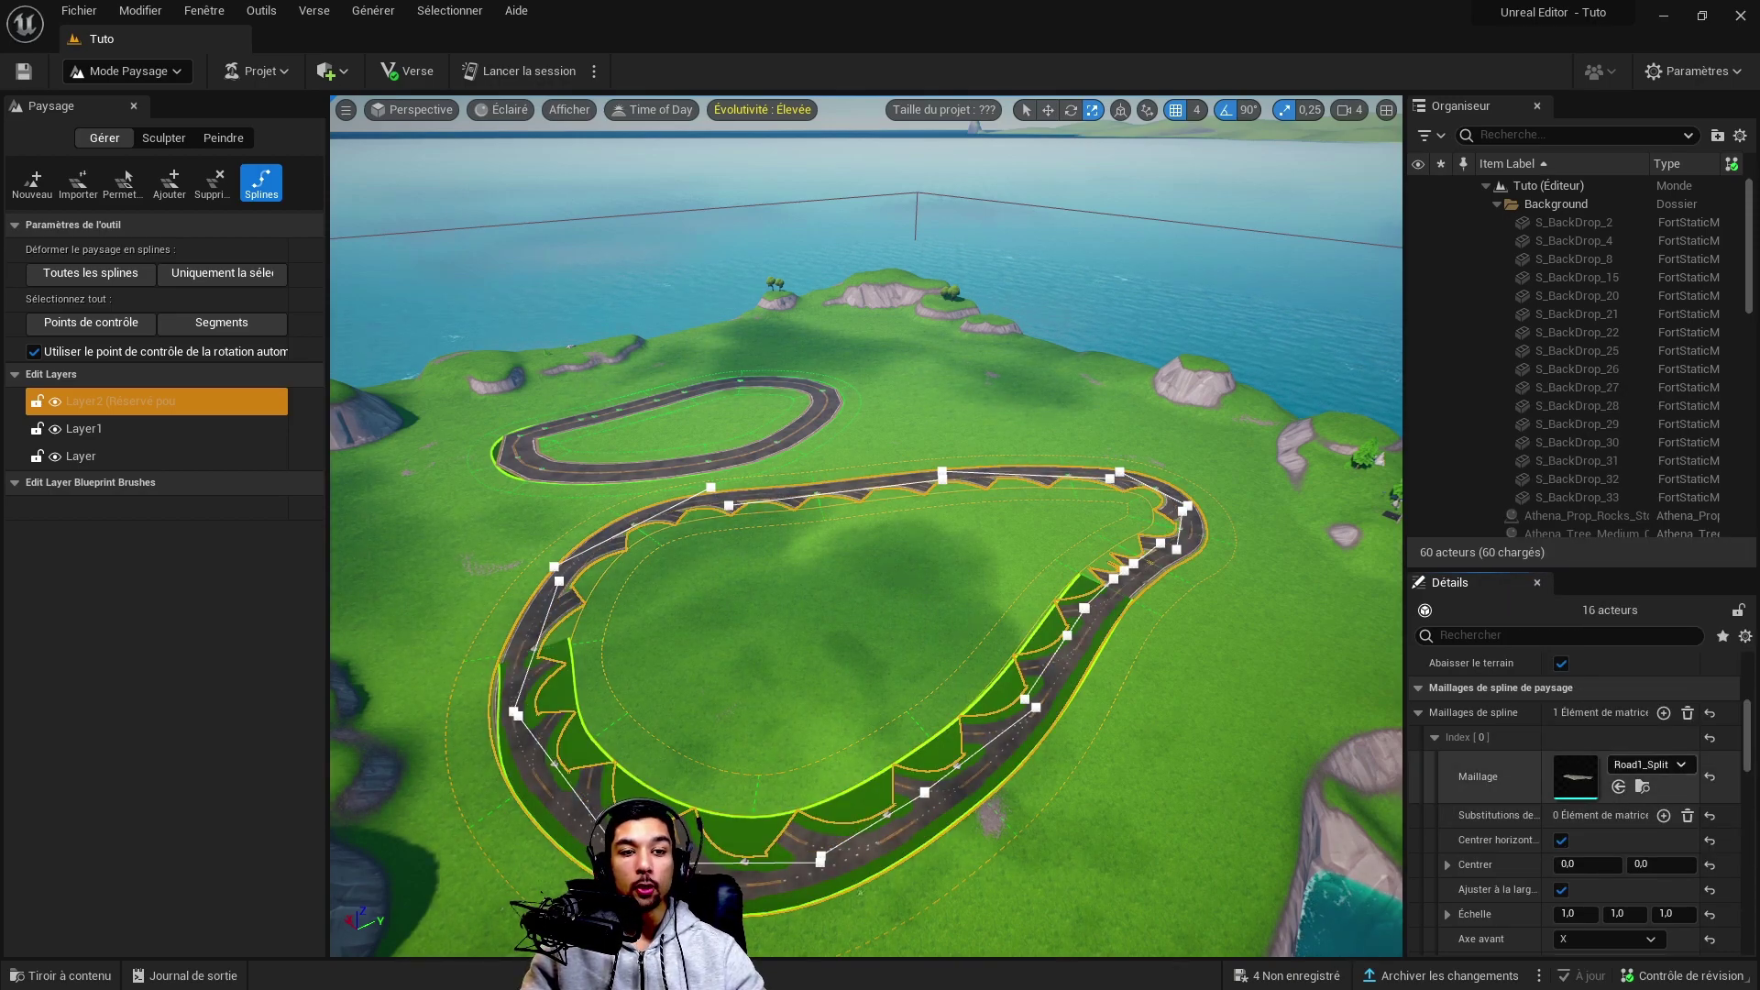
click(1645, 764)
text(road)
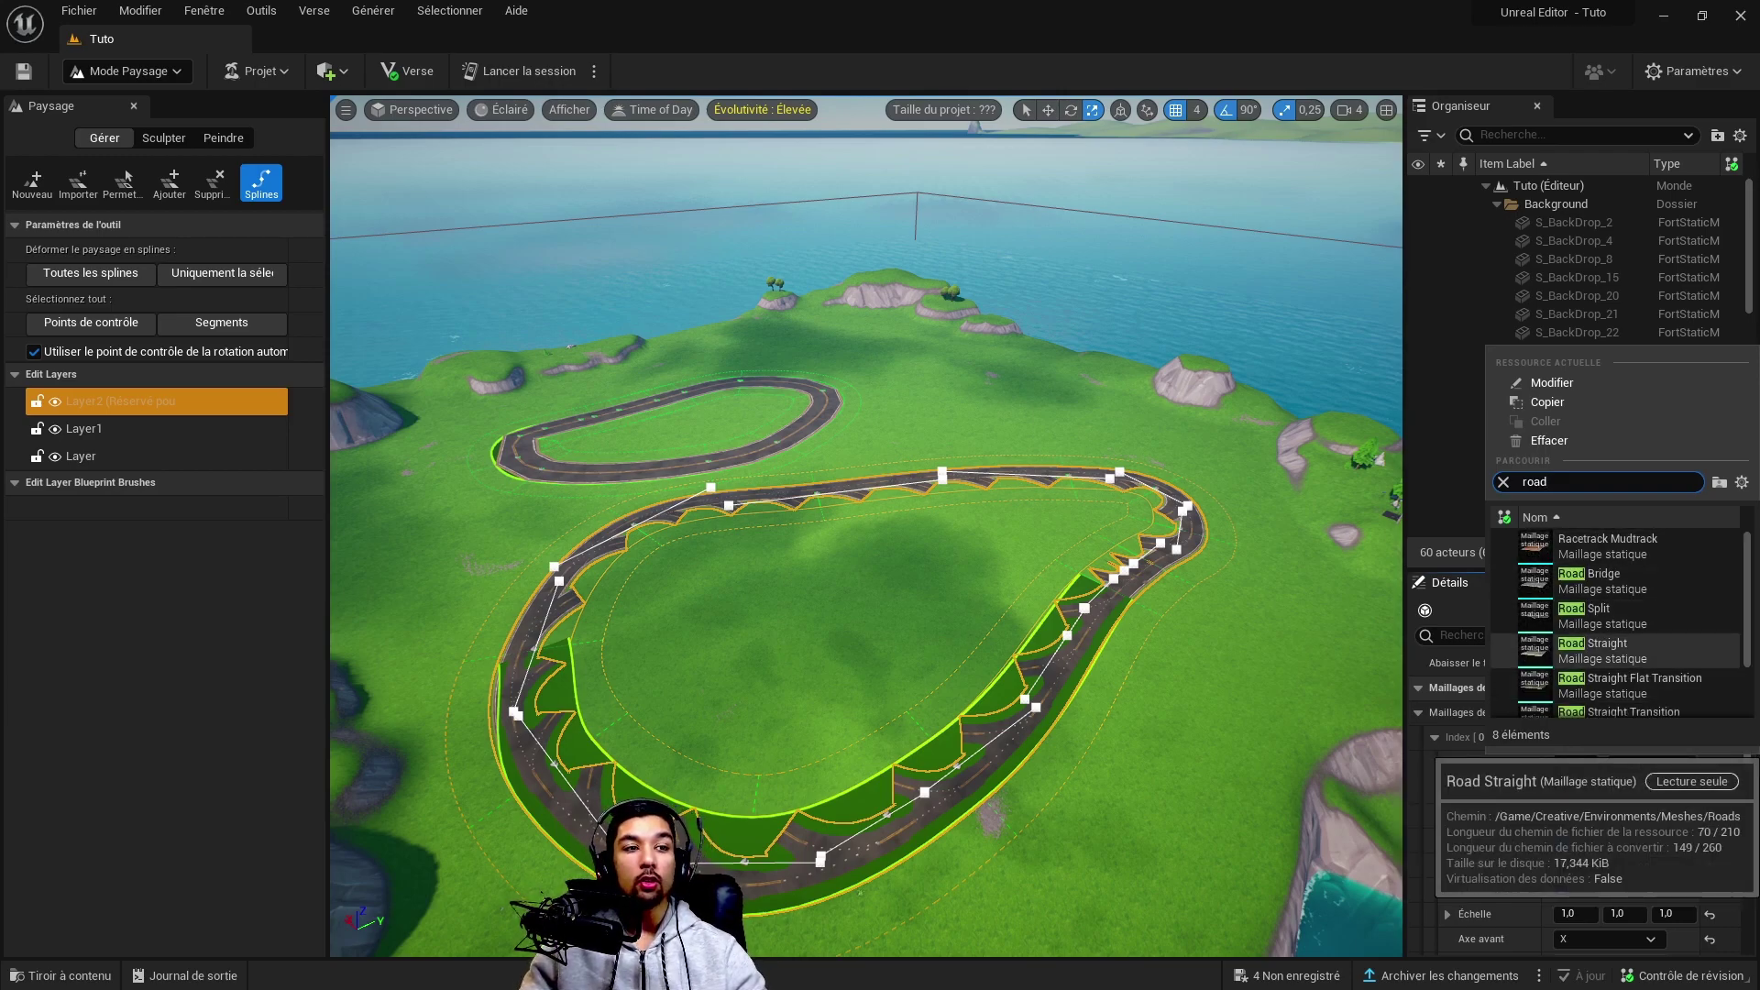
Set Index [0]'s mesh to Road1_Straight, paving the whole loop in asphalt
click(1604, 649)
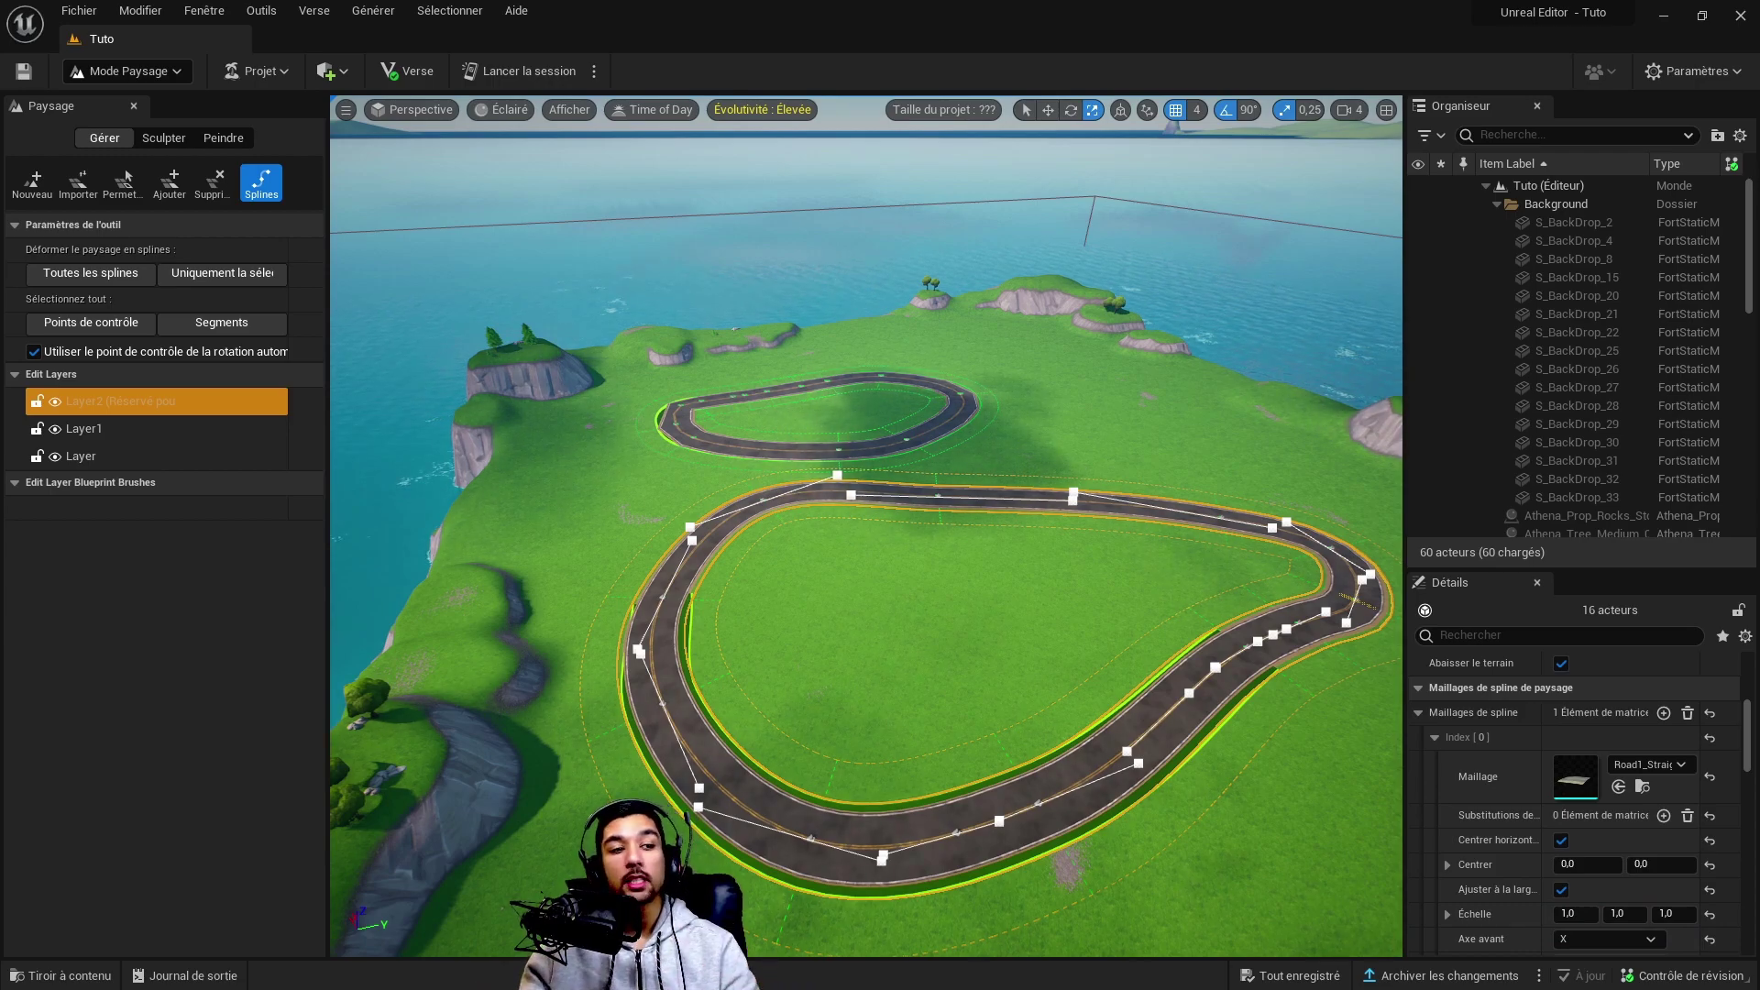
key(Escape)
click(1105, 765)
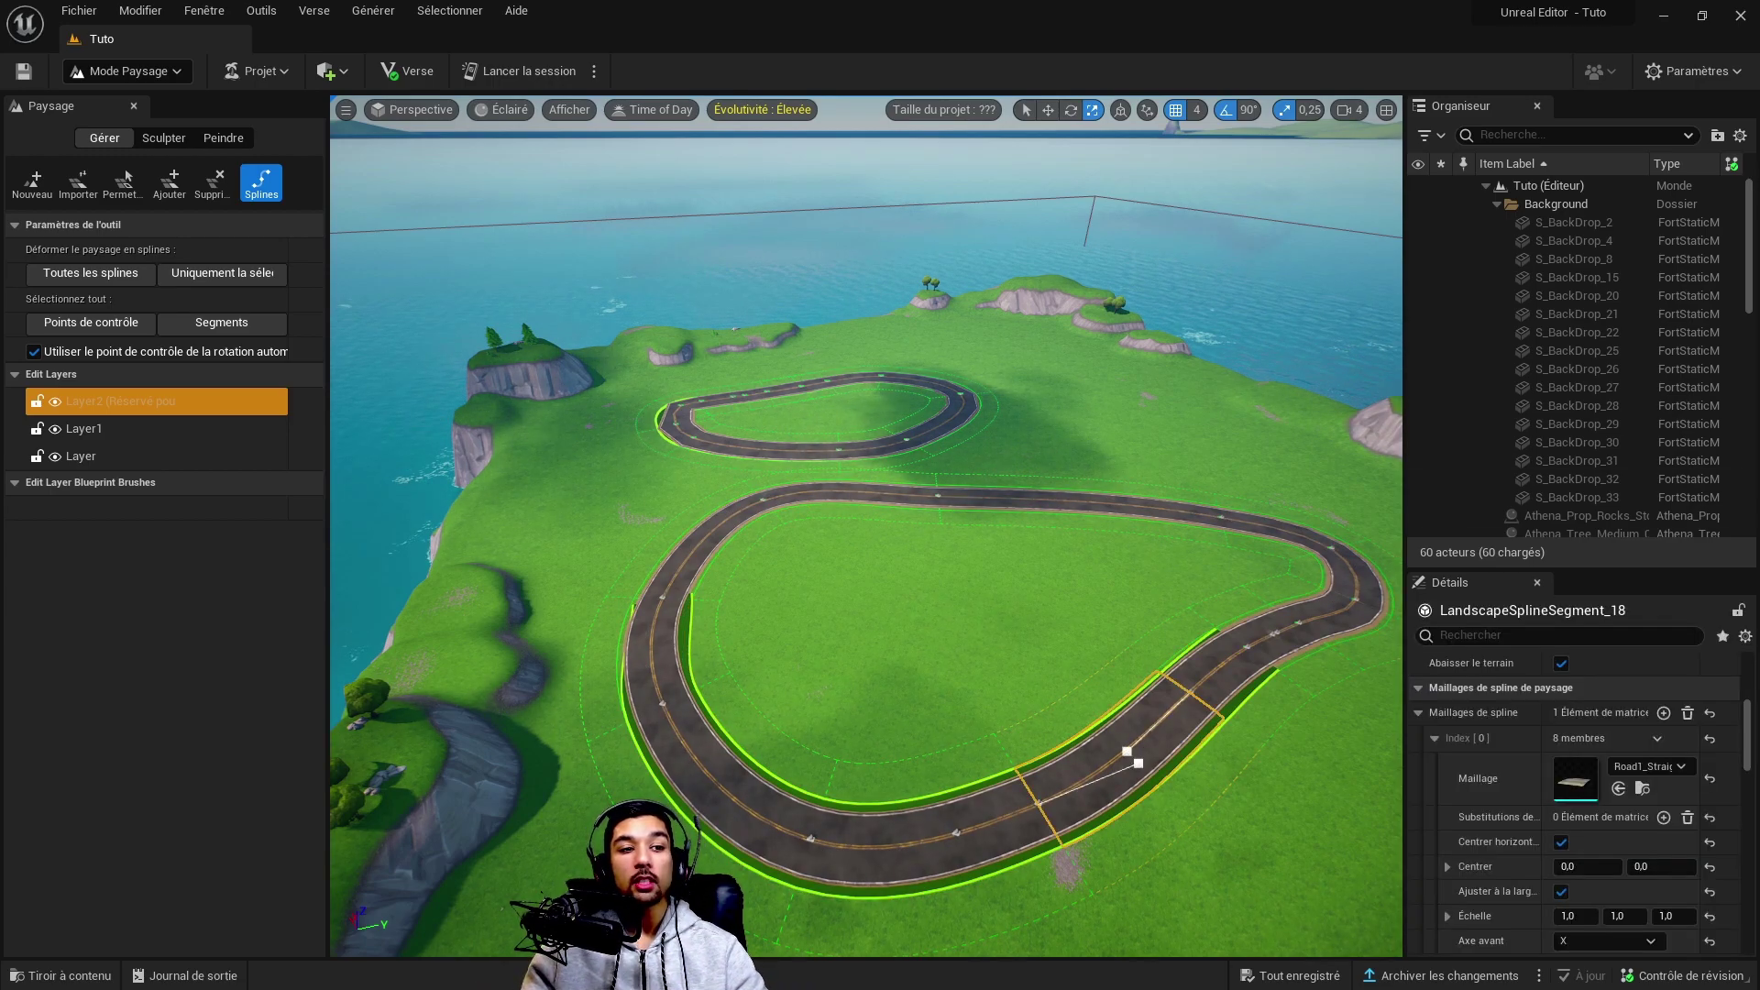
key(Escape)
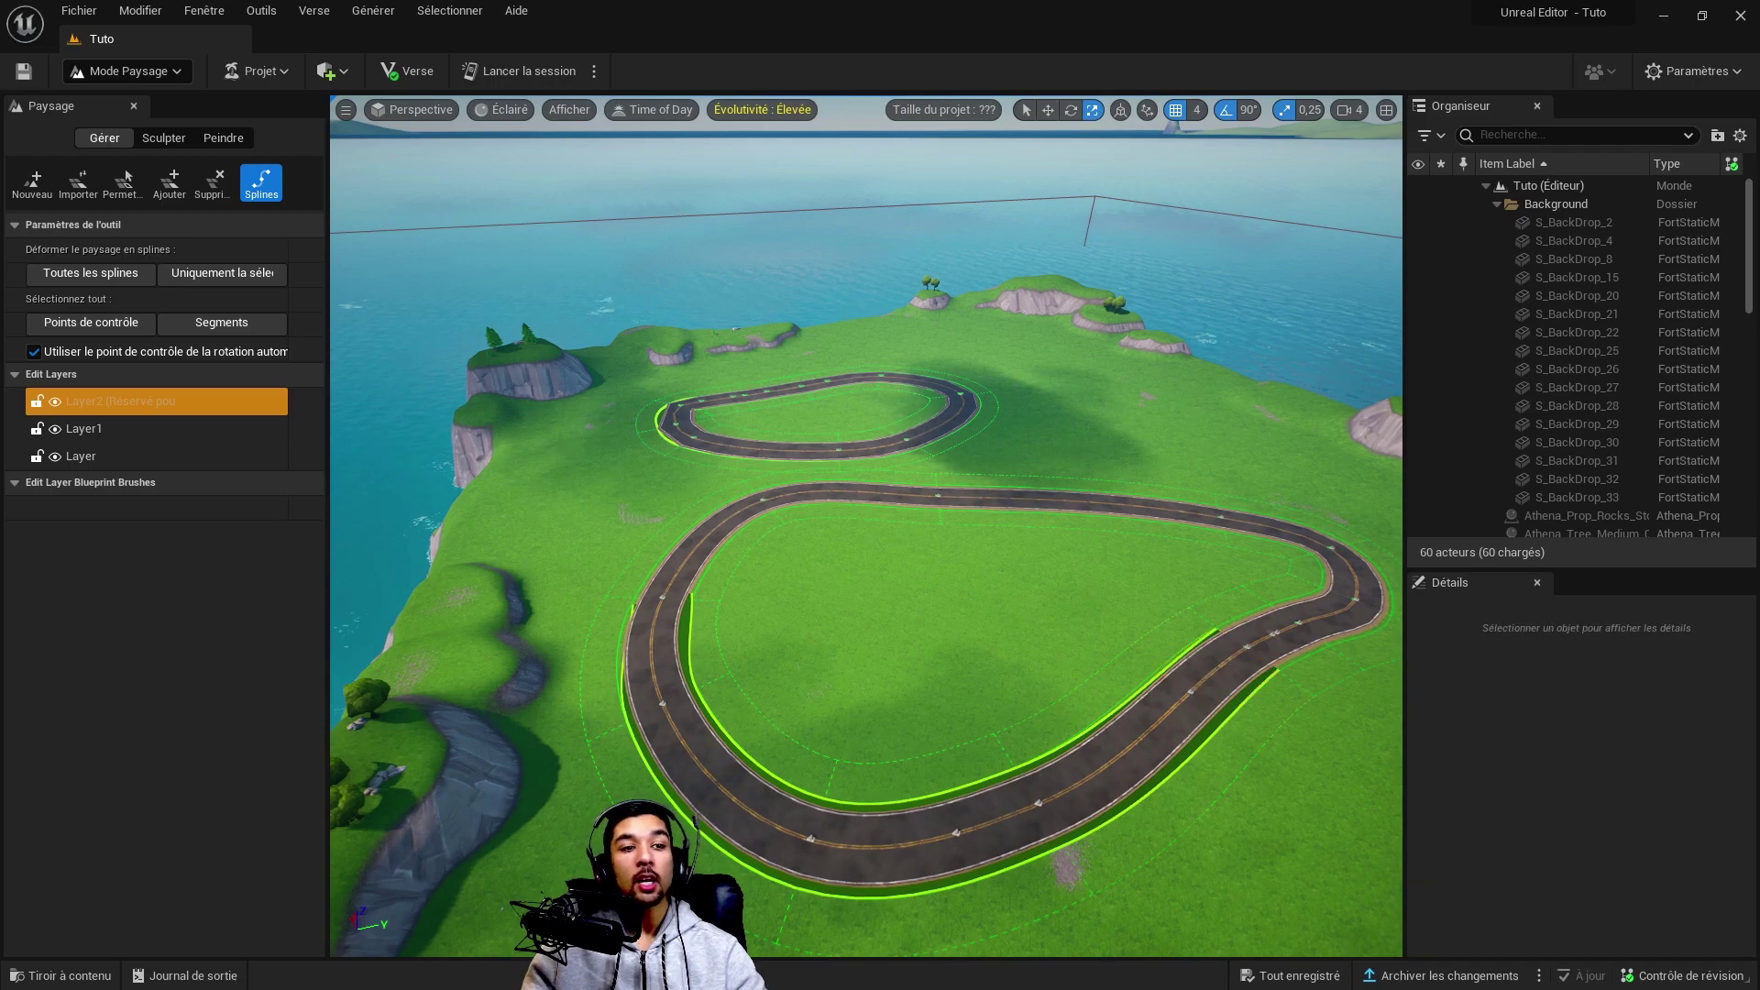
click(1200, 674)
key(ctrl+a)
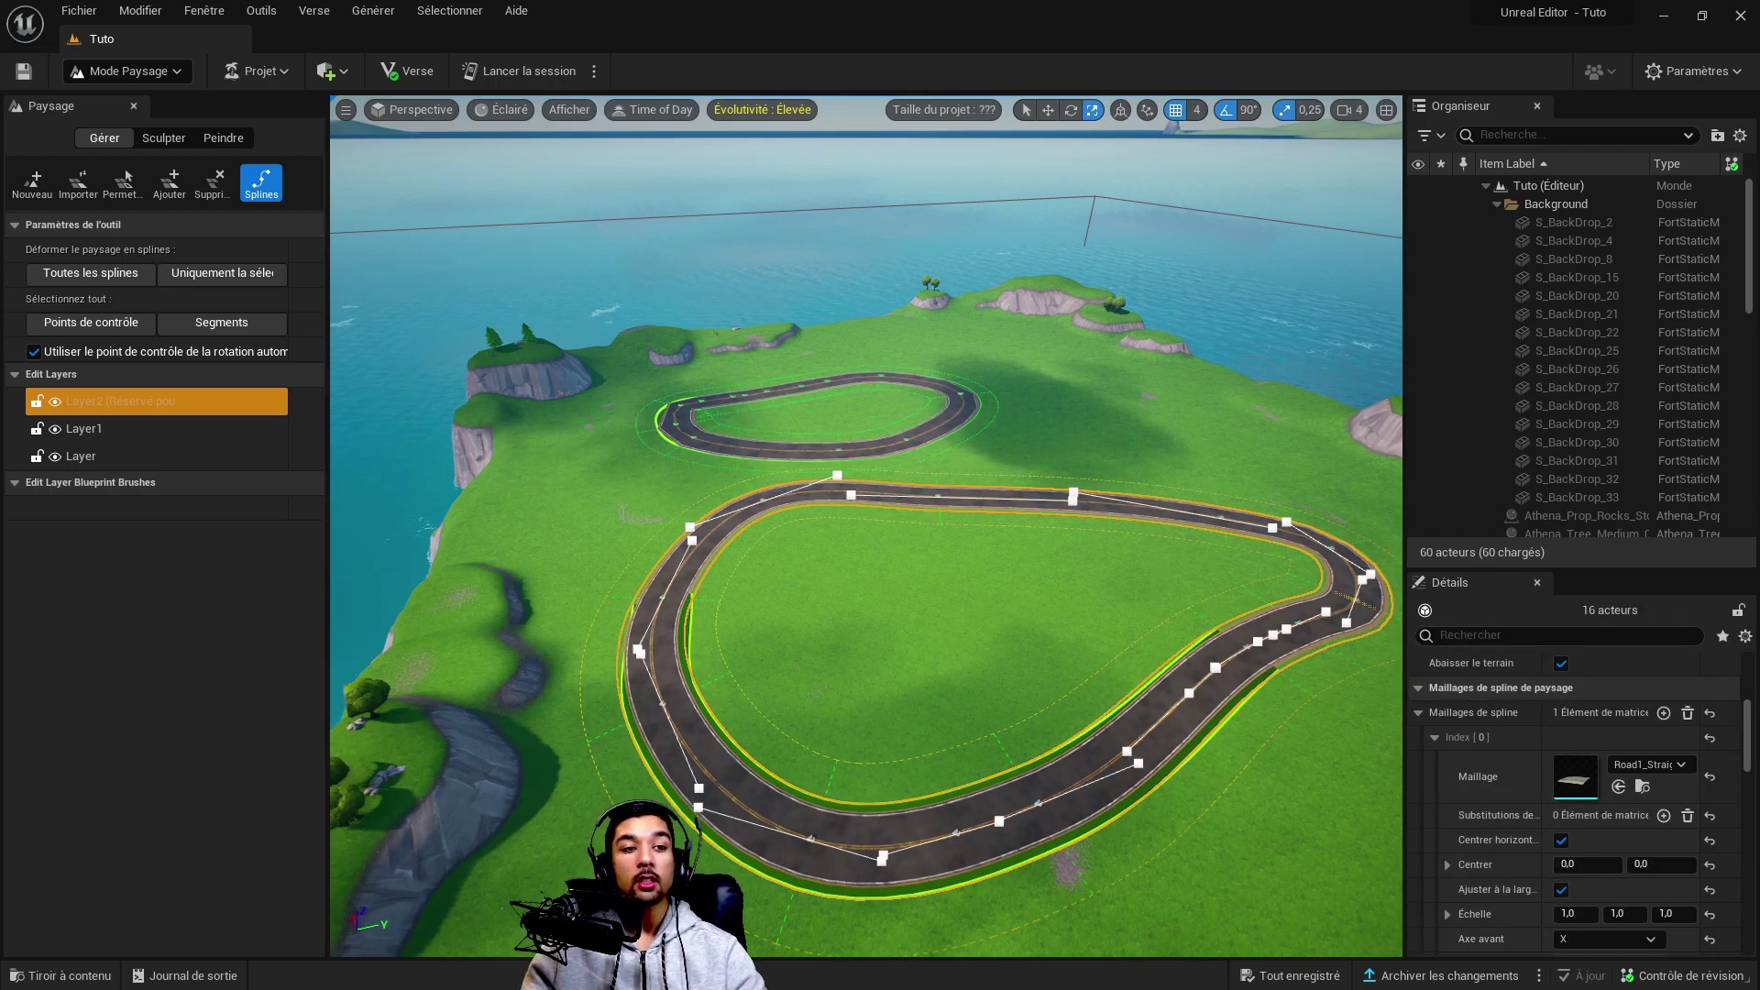
key(Escape)
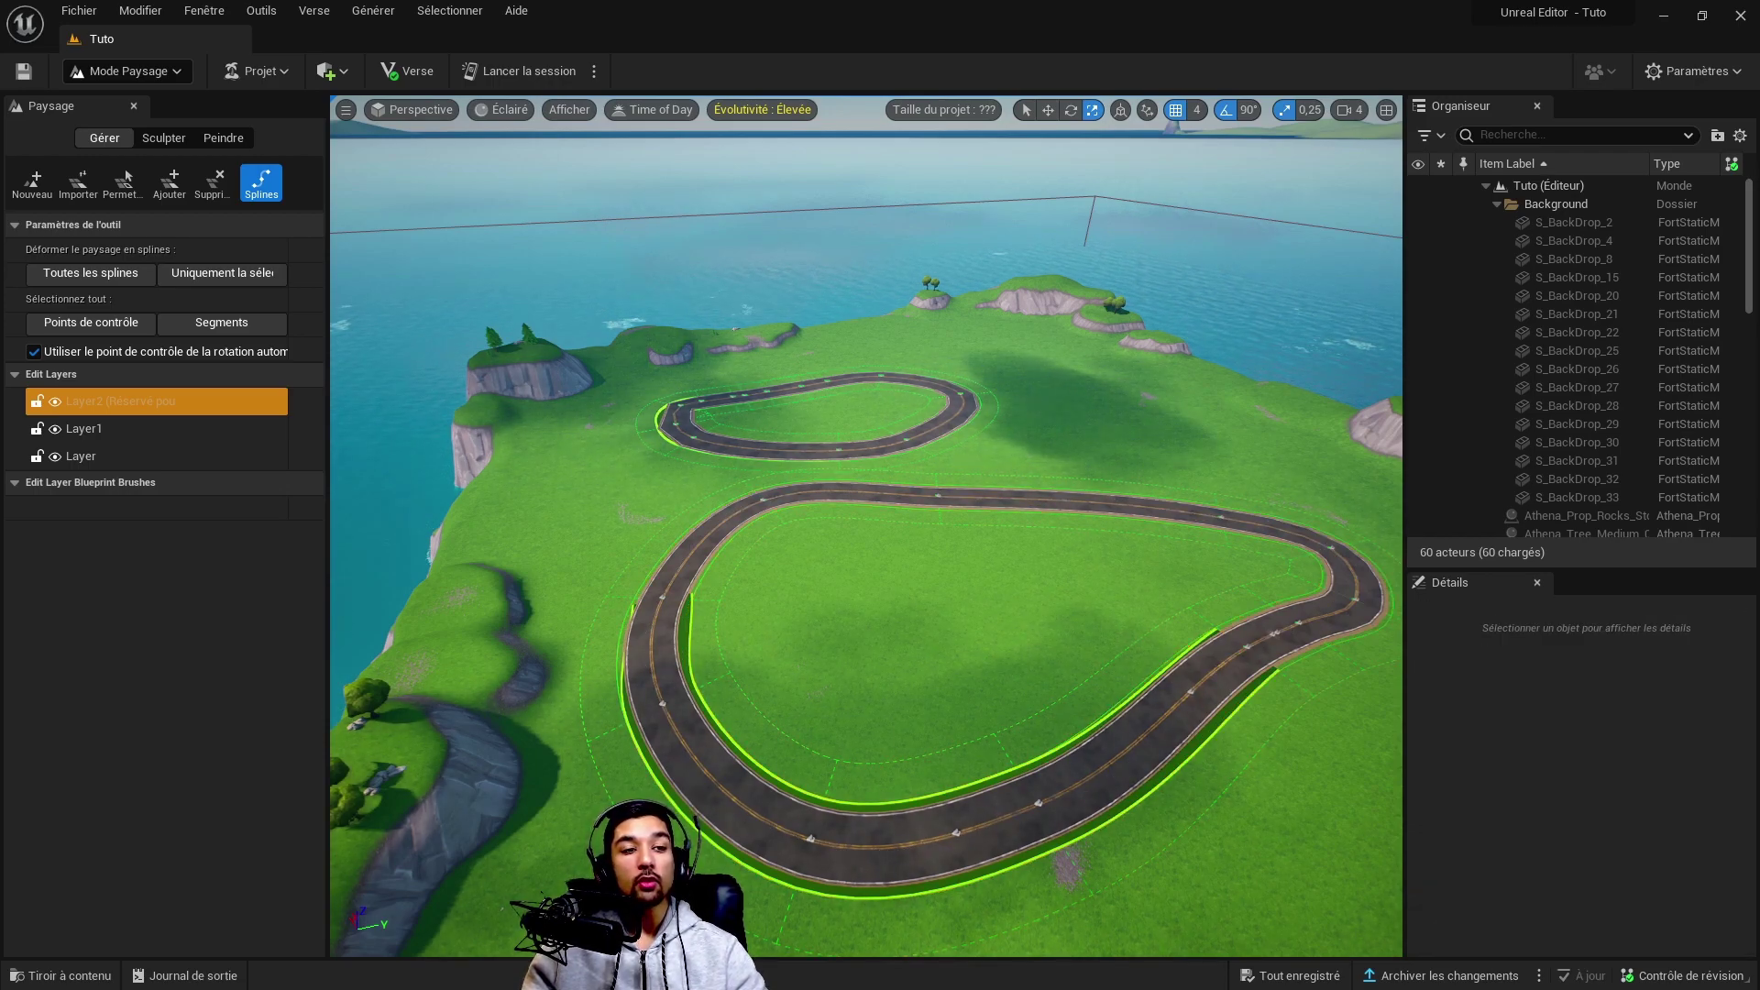
click(1123, 761)
key(ctrl+a)
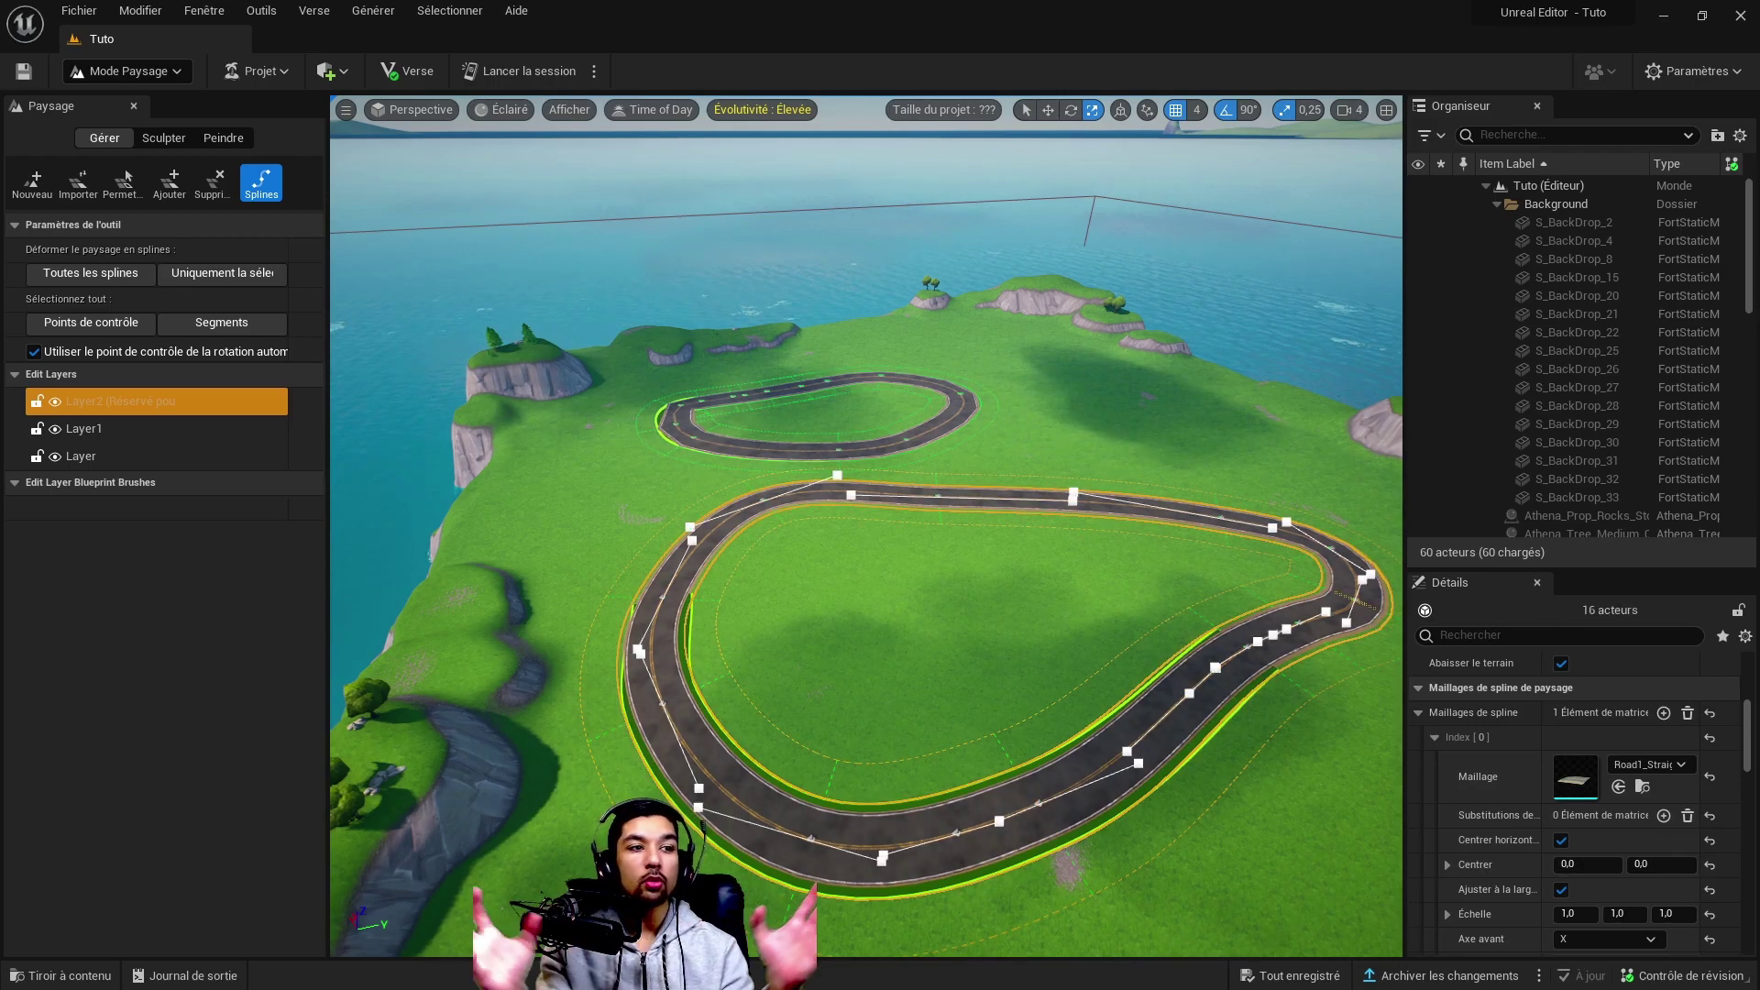
key(Escape)
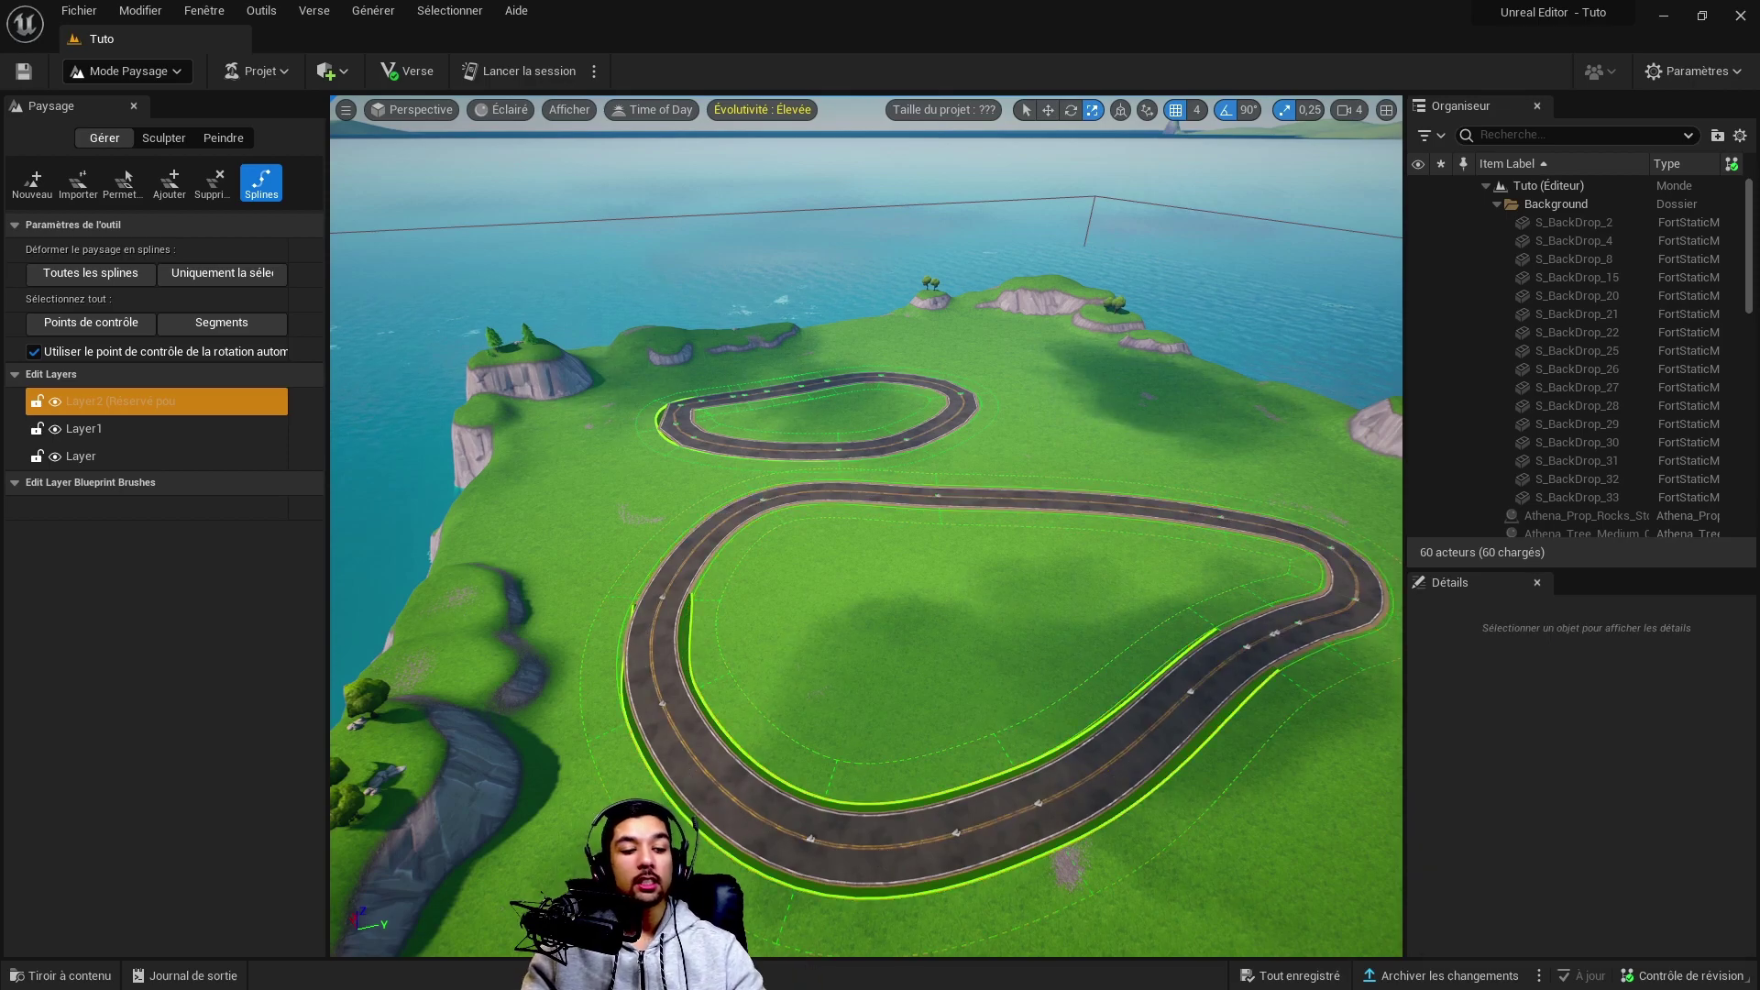
click(97, 403)
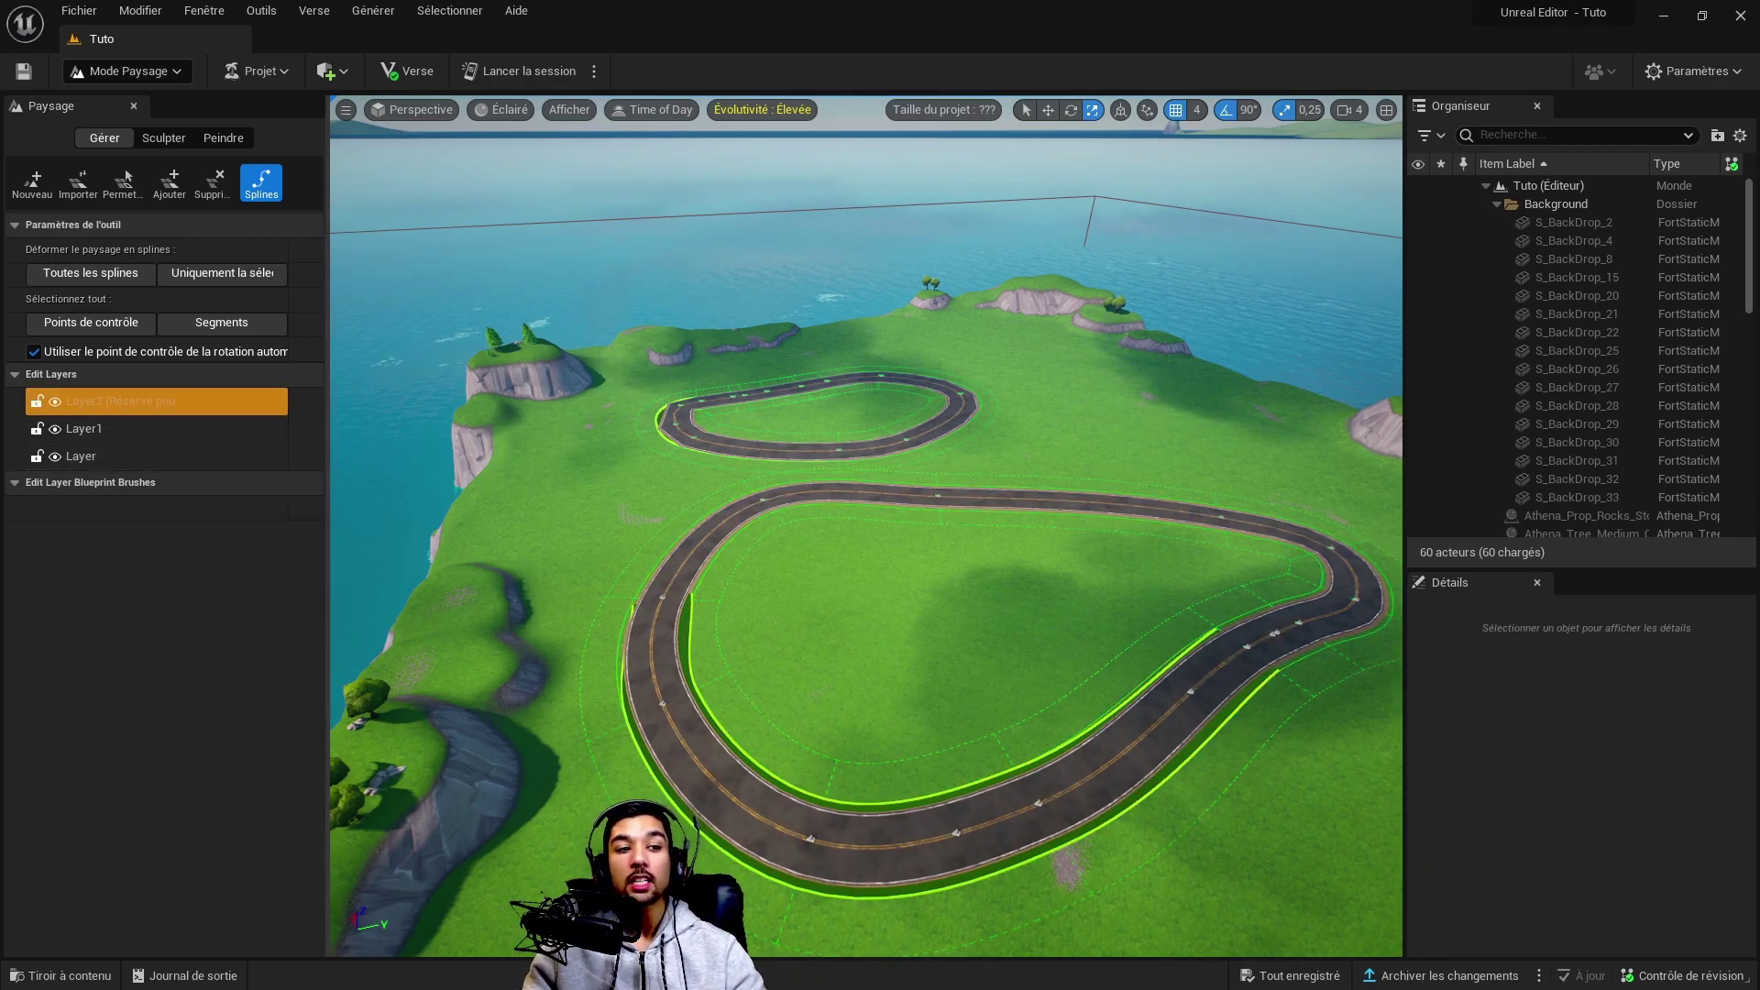
click(1128, 754)
key(ctrl+a)
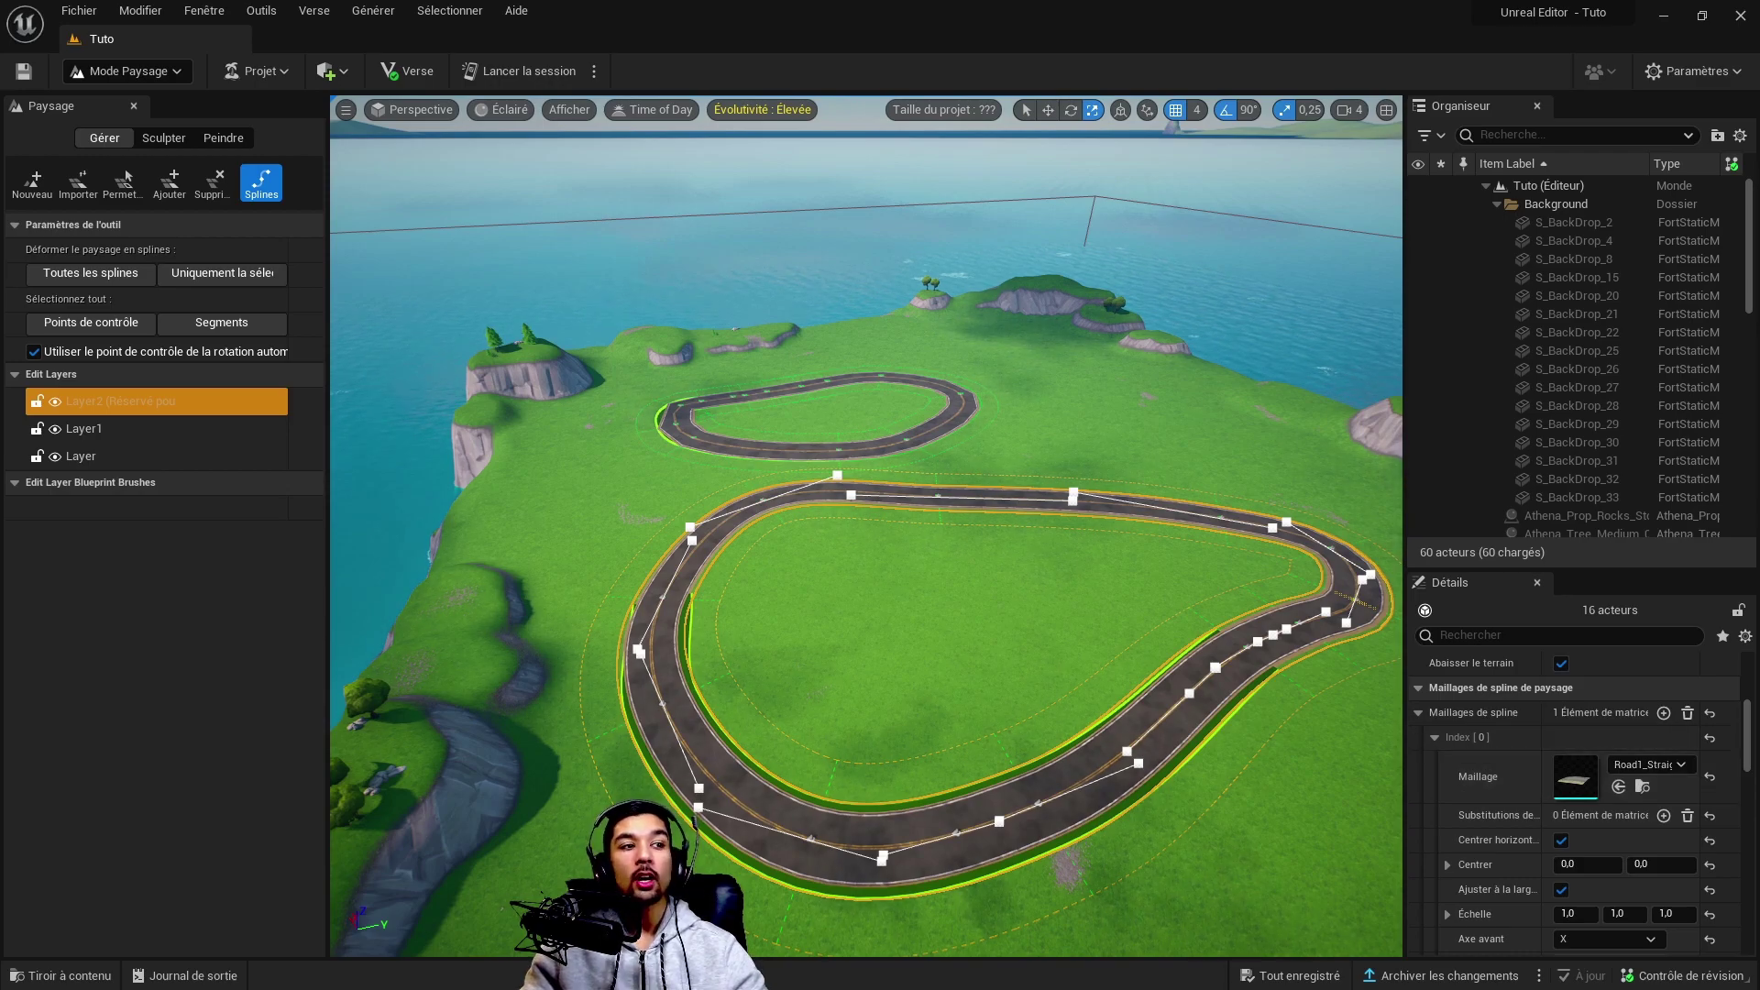
Drag a big-loop road spline control point up to the smaller upper oval, then undo that move
drag(692, 540, 892, 137)
key(ctrl+z)
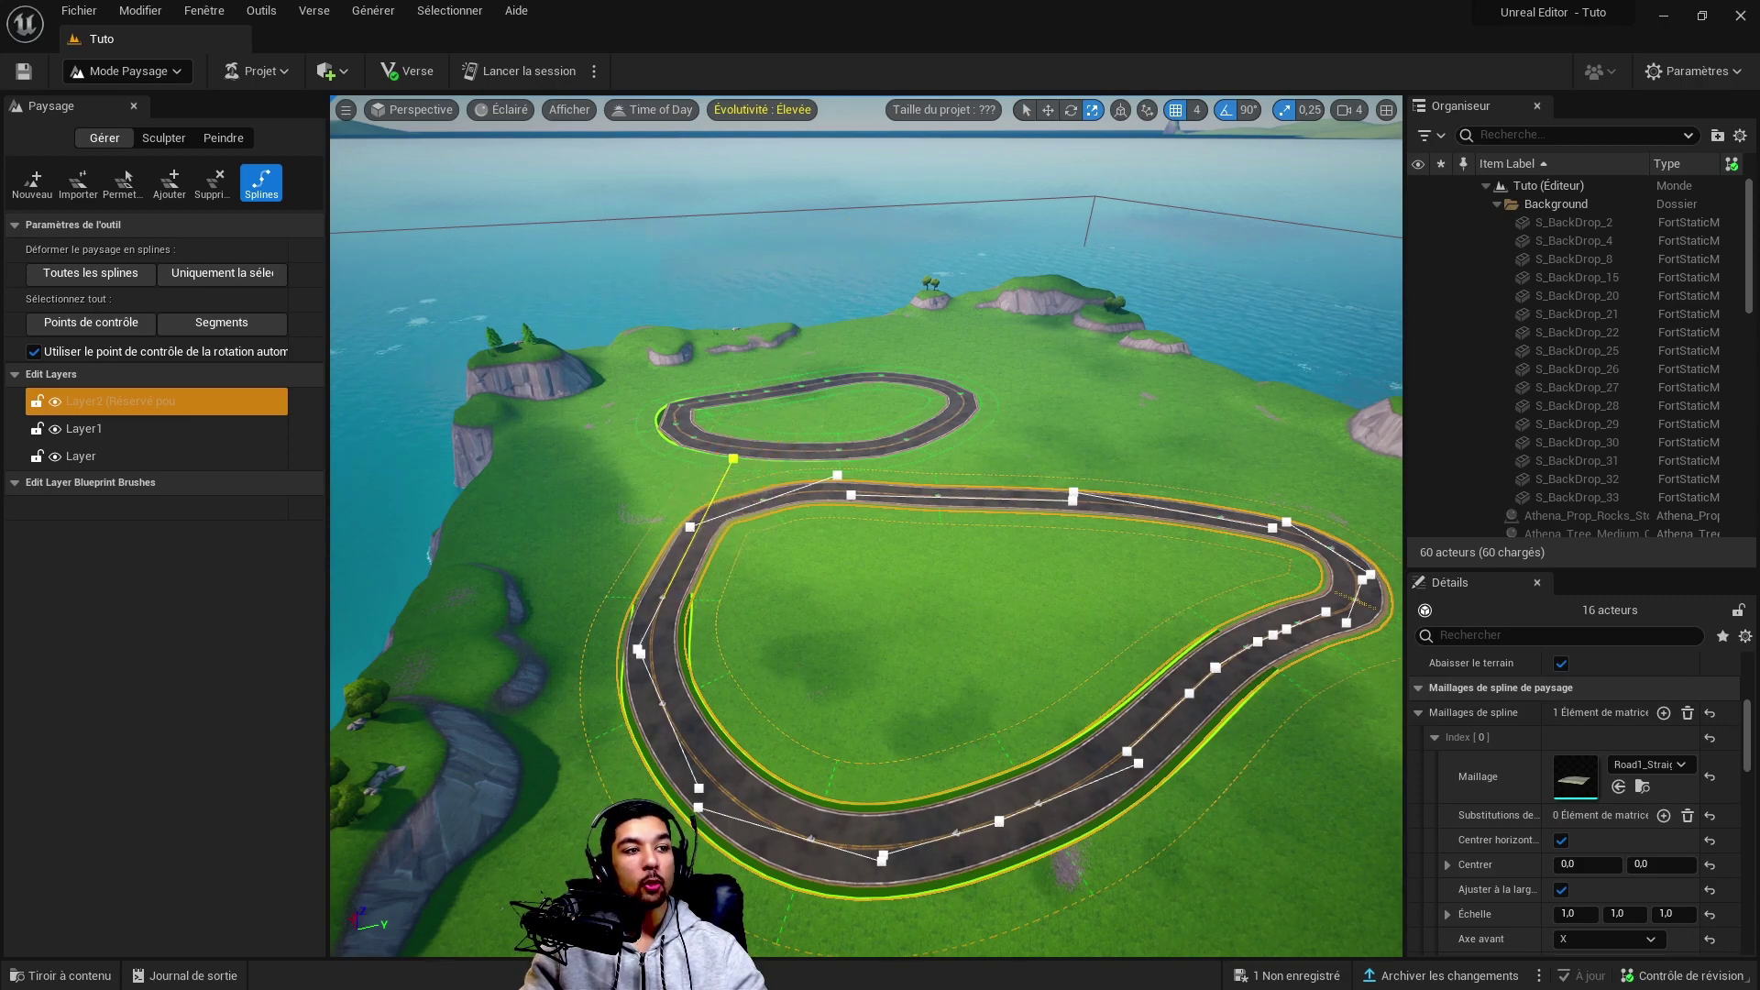